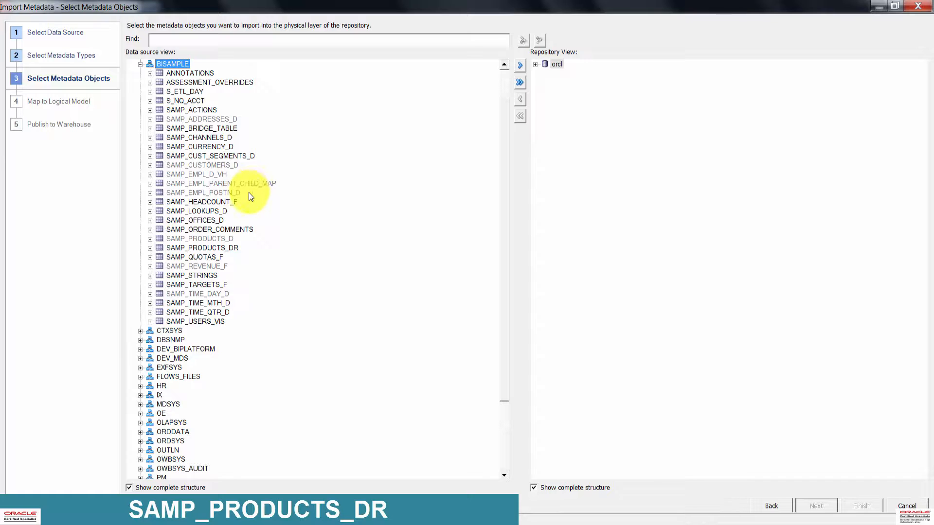
# Import the SAMP_PRODUCTS_DR table from the BISAMPLE schema into the repository's physical layer and finish the import.
pyautogui.click(223, 250)
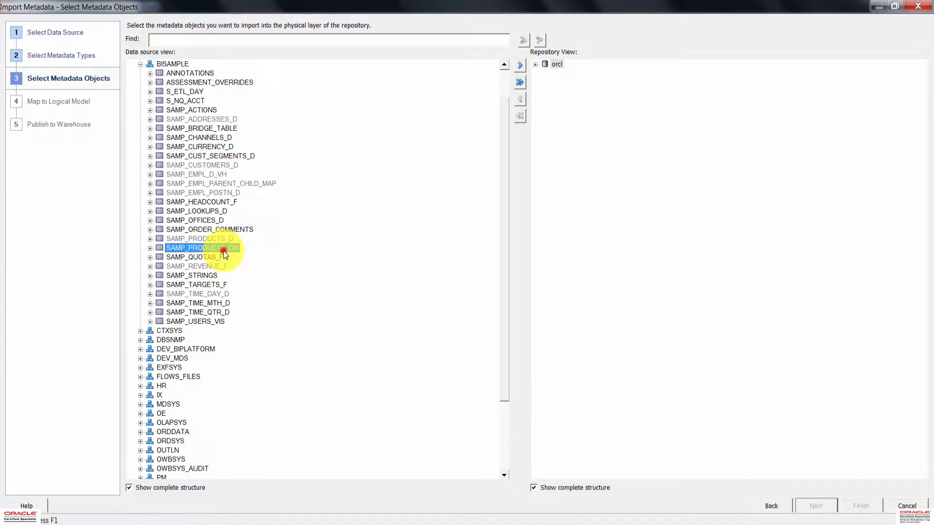
pyautogui.click(520, 66)
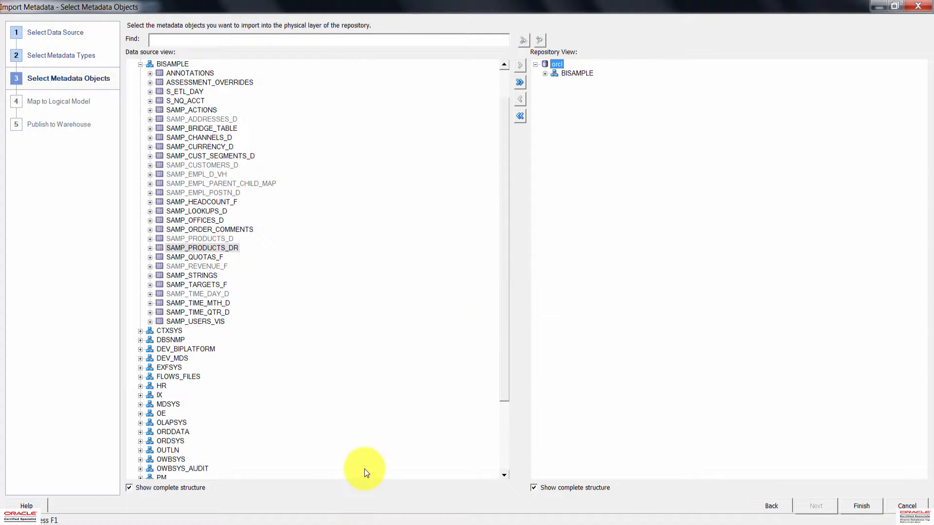
pyautogui.click(545, 74)
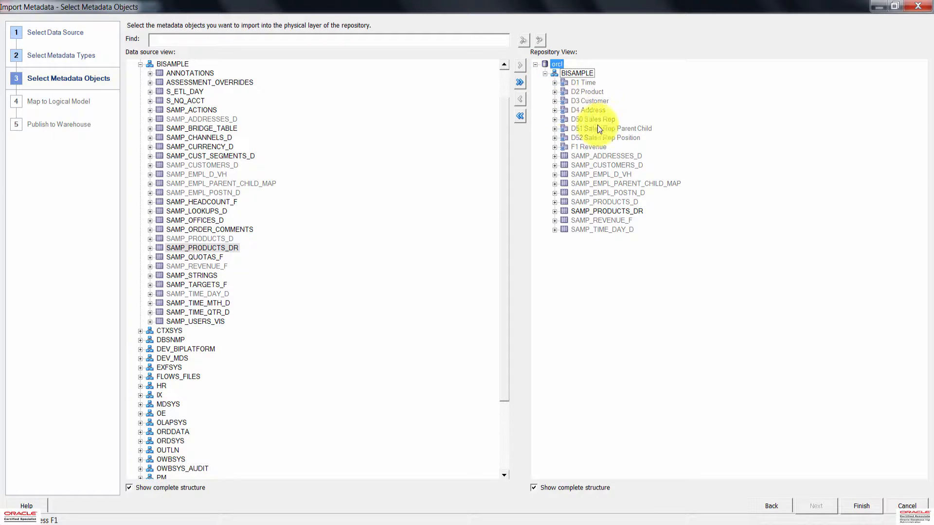
pyautogui.click(619, 212)
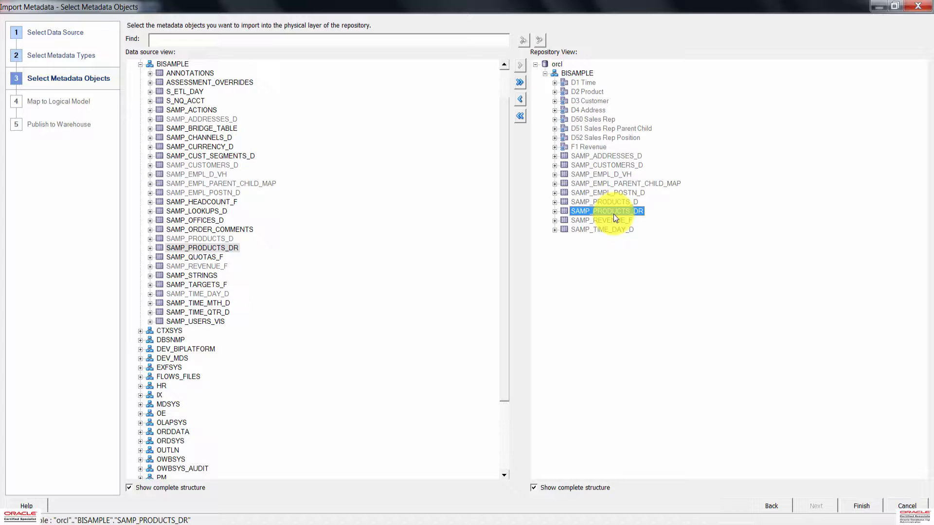
pyautogui.click(884, 480)
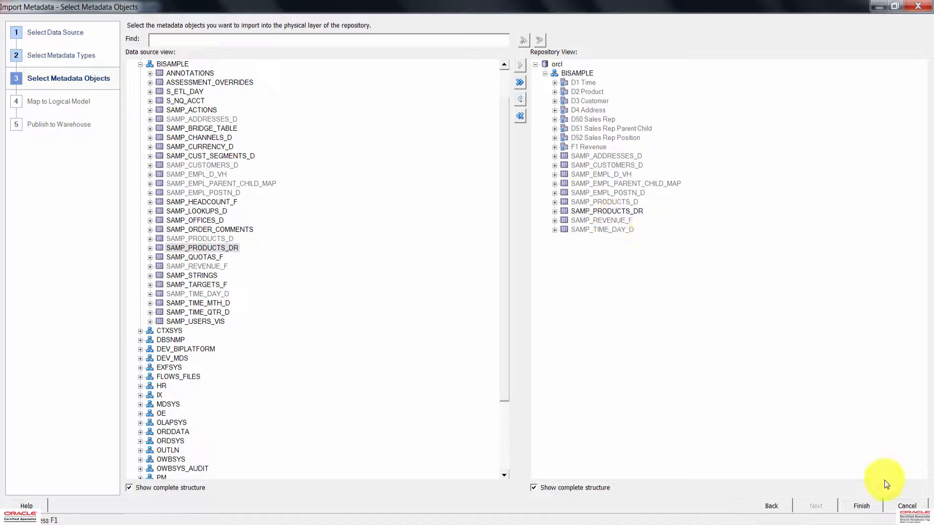
pyautogui.click(874, 508)
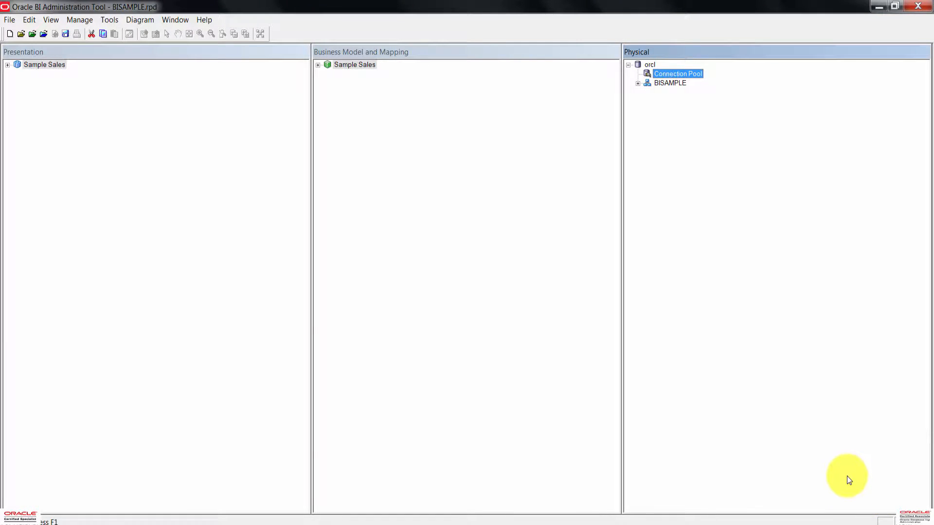
pyautogui.click(819, 431)
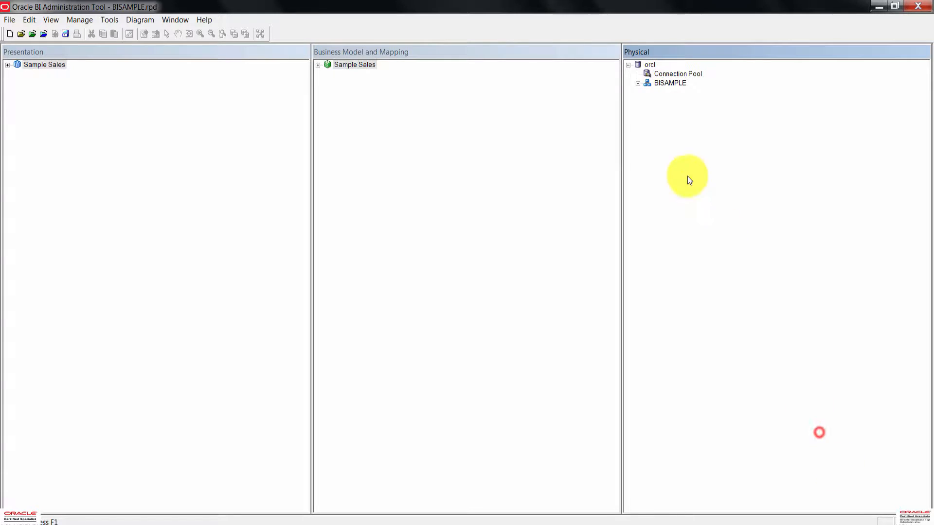
# Create an alias named D20 Product for the SAMP_PRODUCTS_DR physical table under the BISAMPLE schema.
pyautogui.click(638, 84)
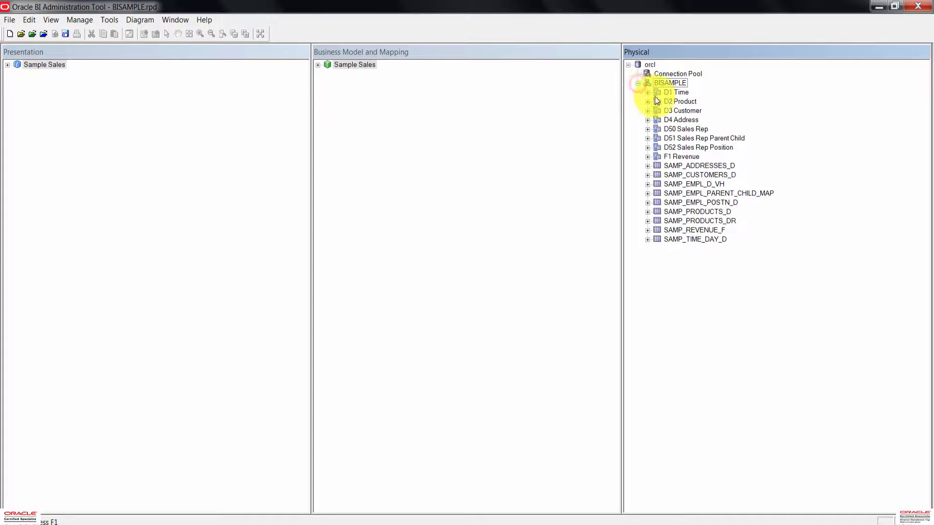
pyautogui.click(718, 222)
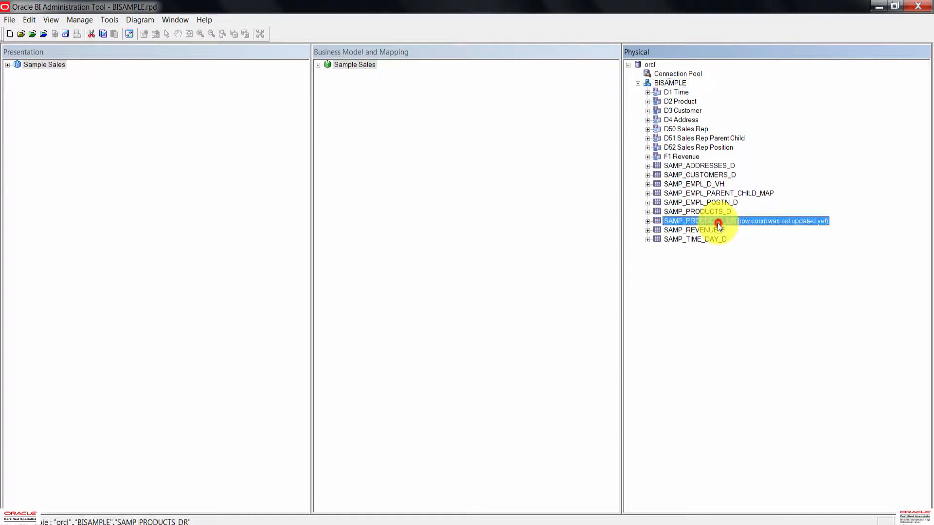
pyautogui.click(726, 325)
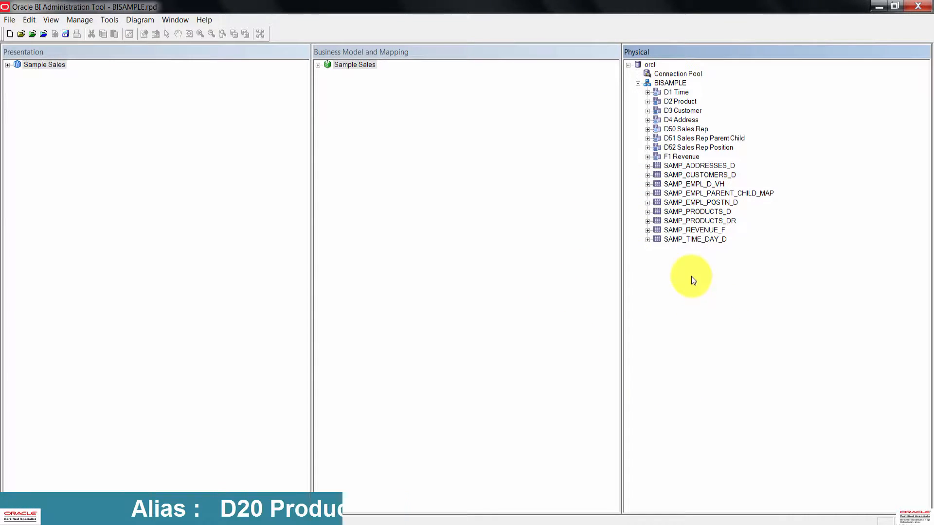
pyautogui.click(720, 222)
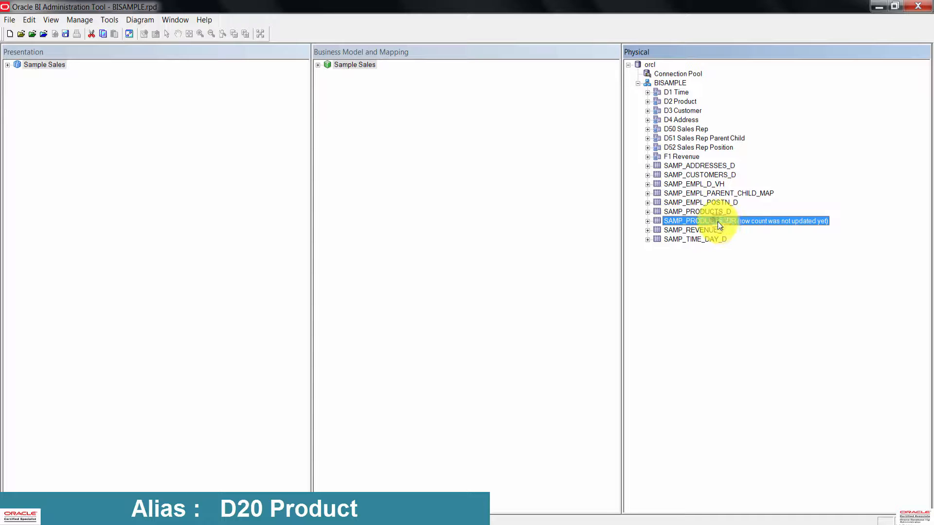
pyautogui.rightClick(718, 222)
pyautogui.moveTo(731, 228)
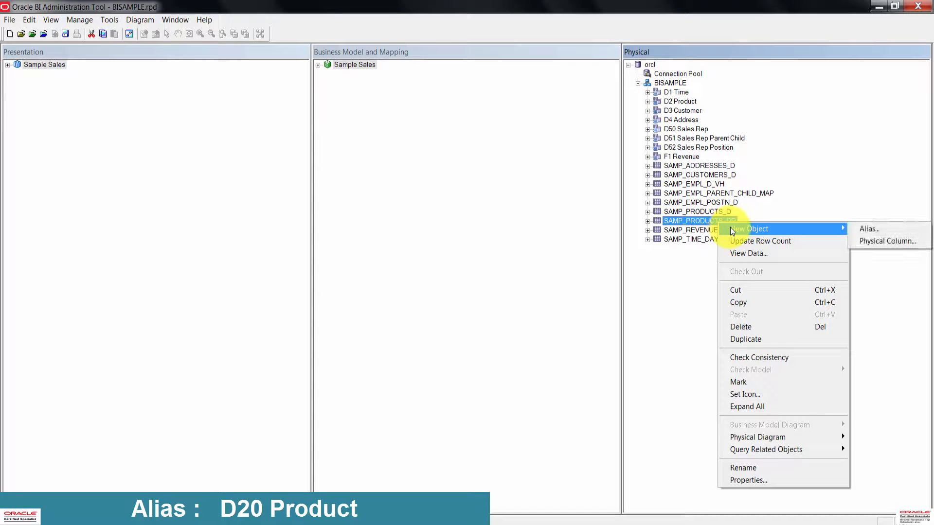
pyautogui.click(878, 230)
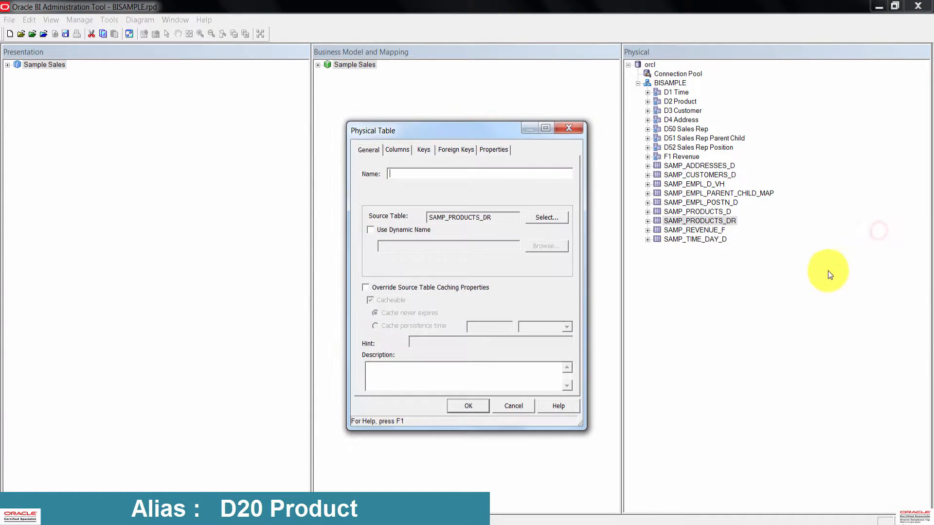
pyautogui.write('D2')
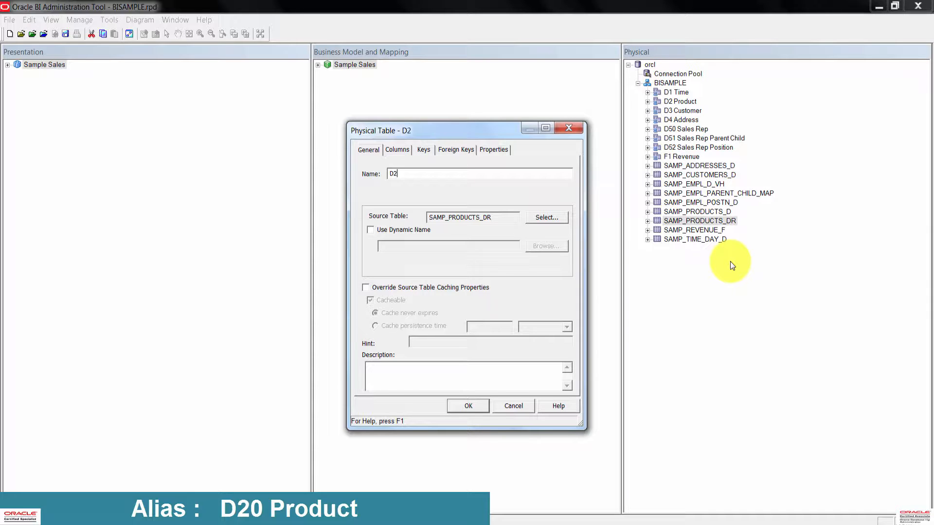
pyautogui.write('0 Product')
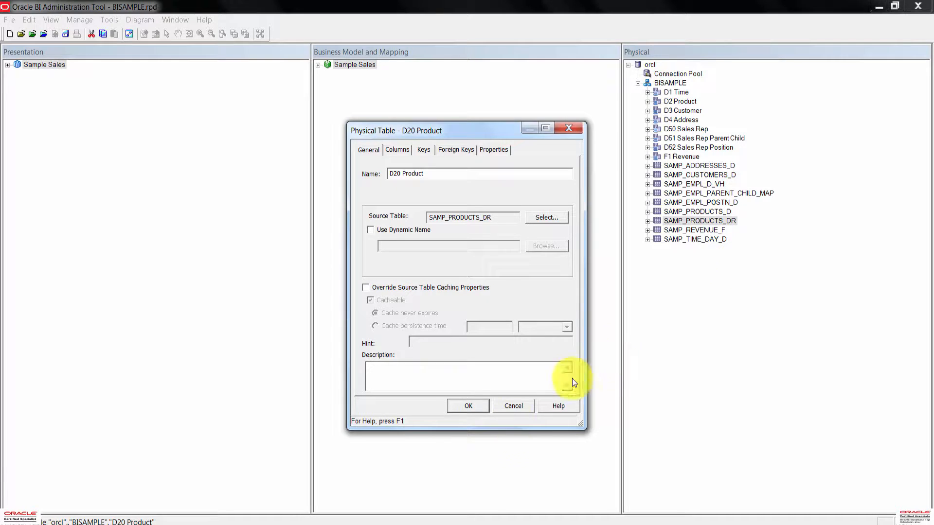
pyautogui.click(469, 407)
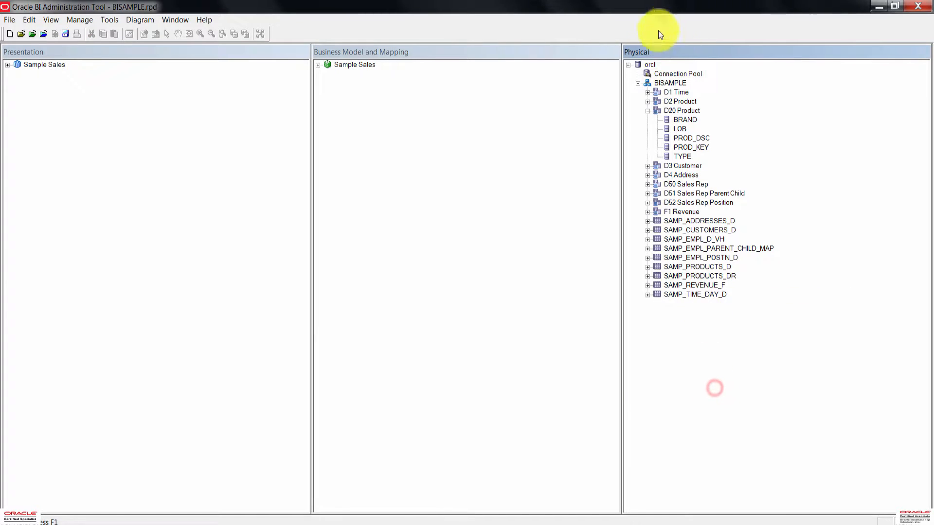
pyautogui.click(648, 111)
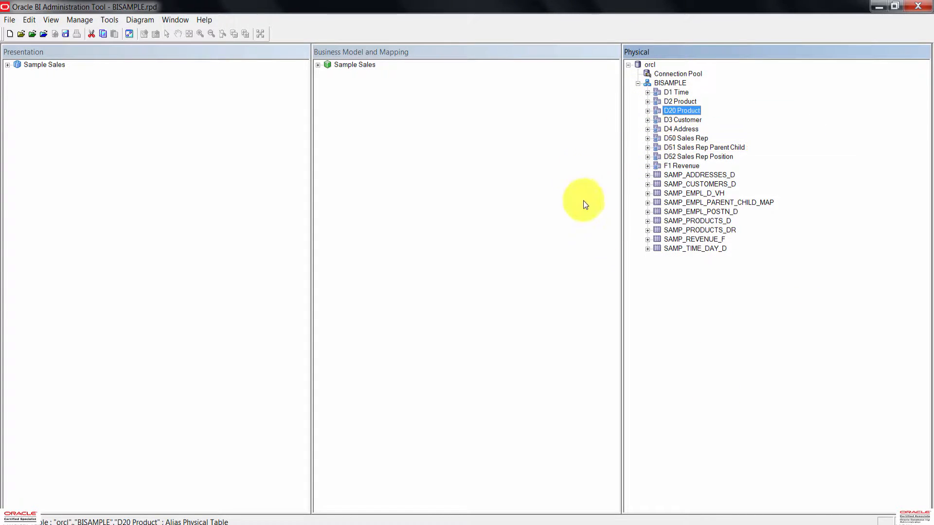
# Update the row counts of all physical tables in the repository.
pyautogui.click(106, 22)
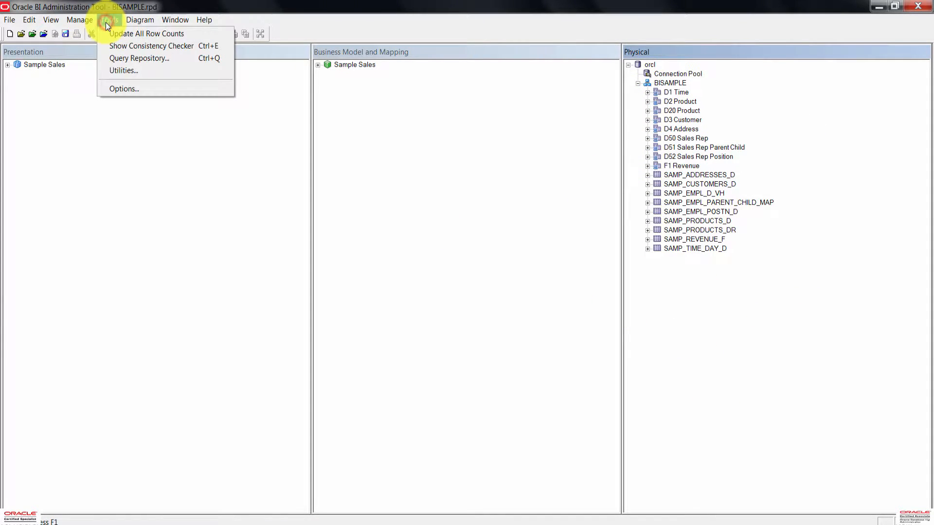
pyautogui.click(124, 35)
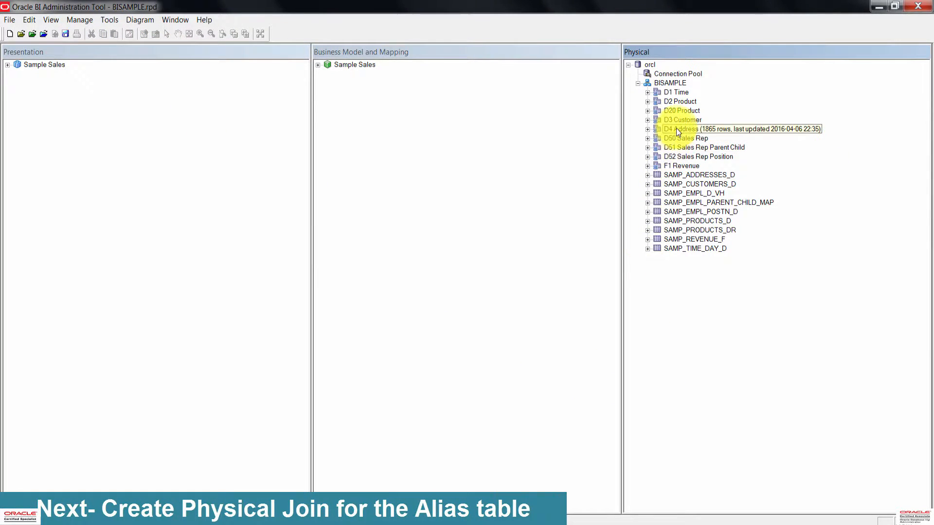
# Open a physical diagram showing only the selected objects D20 Product and F1 Revenue.
pyautogui.click(670, 116)
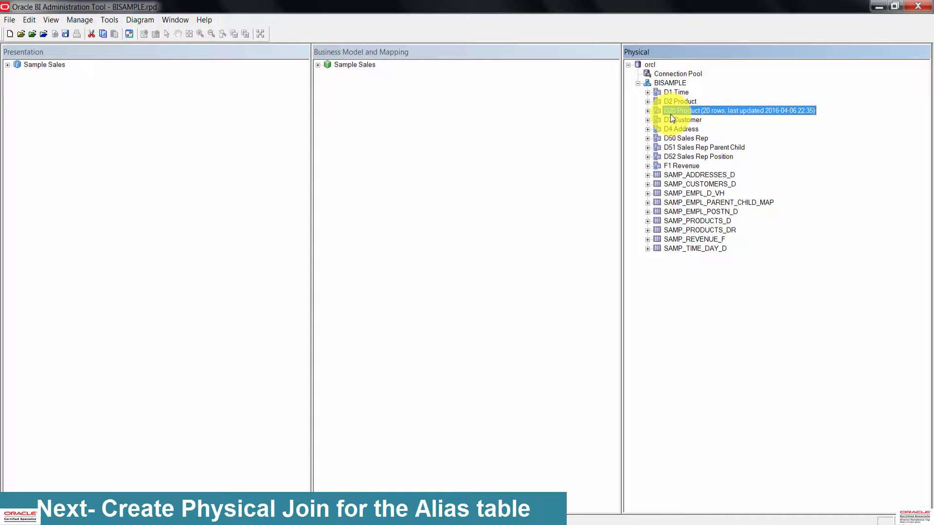
pyautogui.keyDown('ctrl'); pyautogui.click(682, 168); pyautogui.keyUp('ctrl')
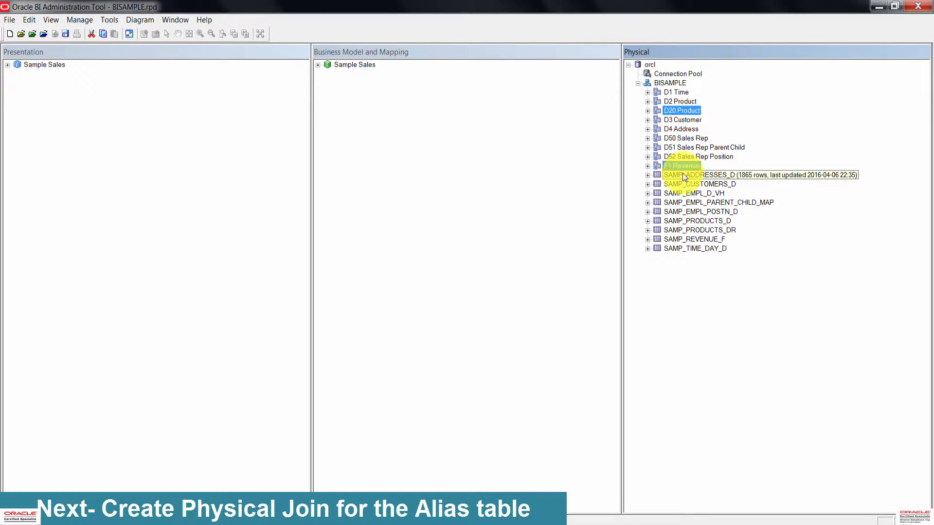
pyautogui.rightClick(682, 169)
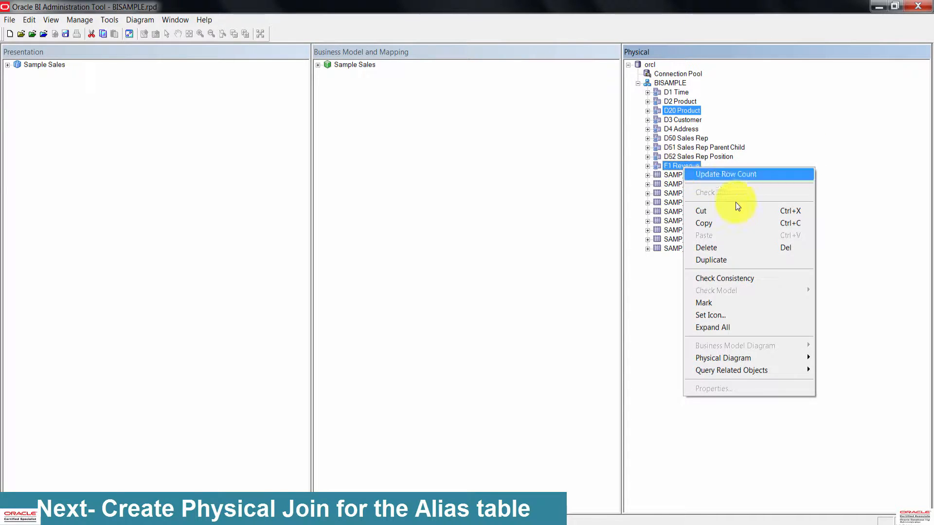
pyautogui.moveTo(766, 363)
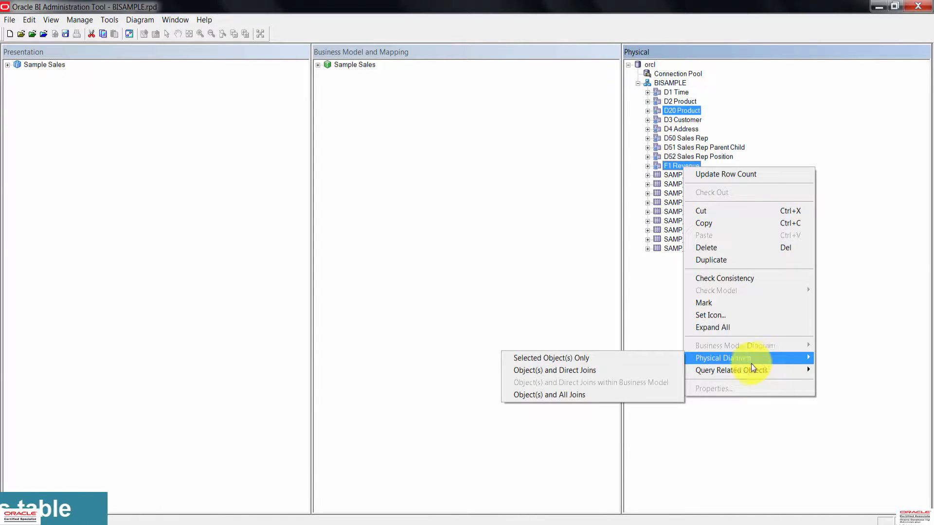
pyautogui.click(570, 363)
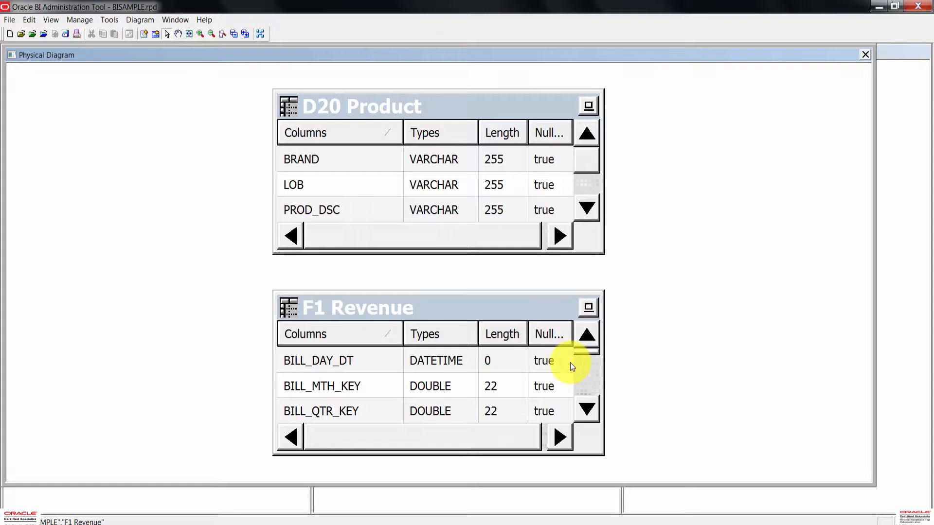
pyautogui.click(211, 34)
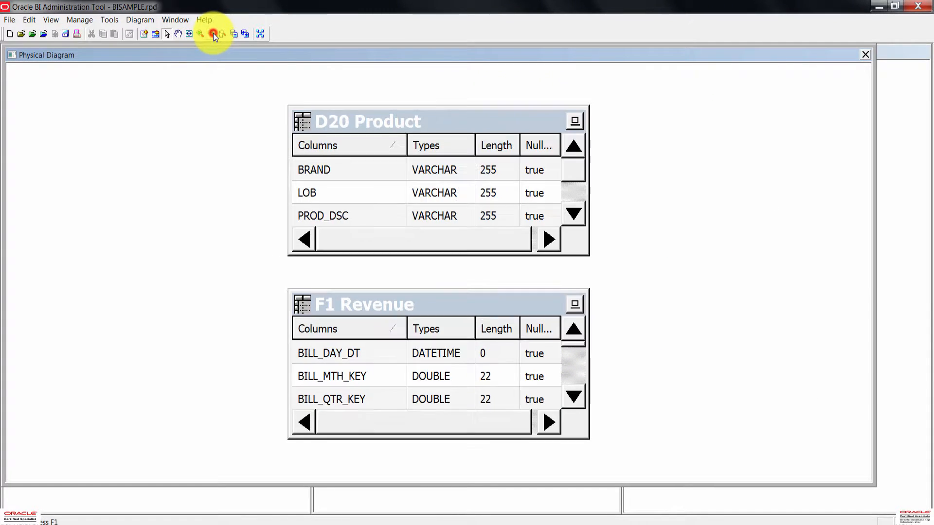
pyautogui.click(211, 33)
pyautogui.click(211, 34)
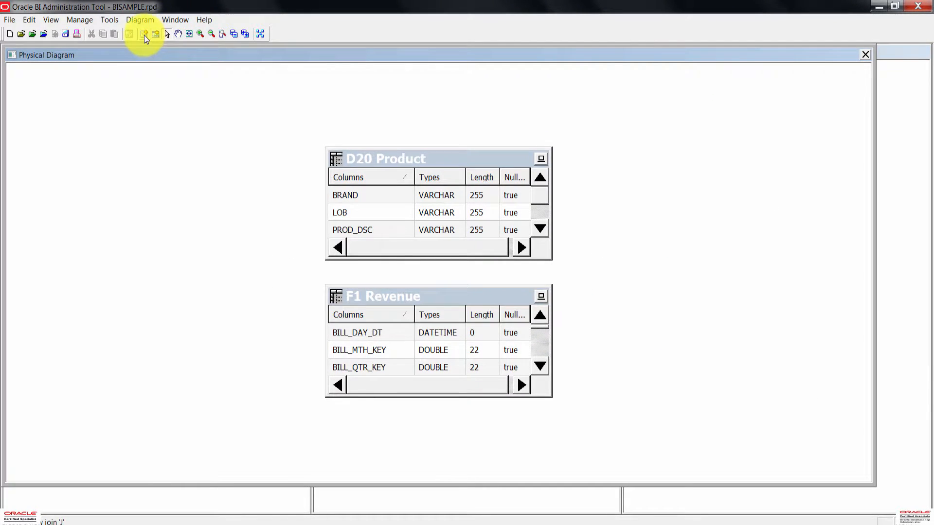
# Create a physical join from F1 Revenue to D20 Product with PROD_KEY = PROD_KEY, and auto-arrange the diagram.
pyautogui.click(144, 34)
pyautogui.click(436, 300)
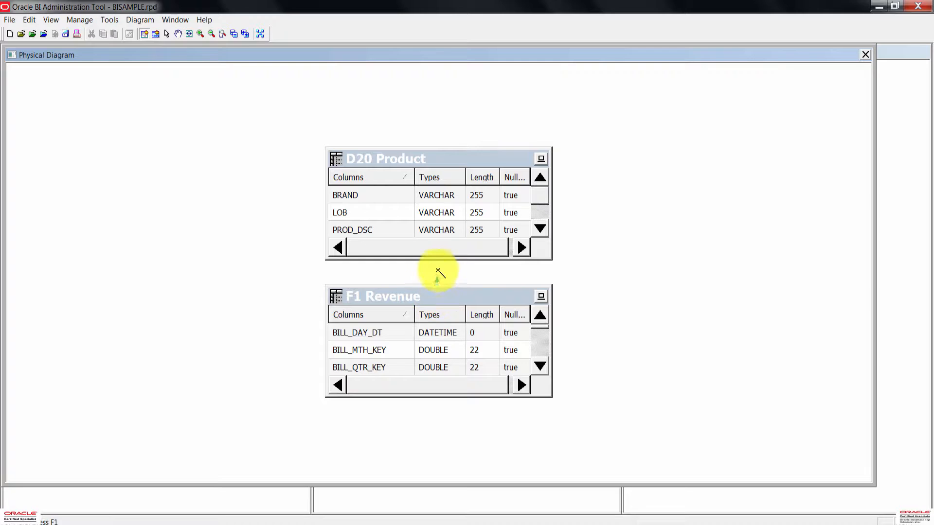
pyautogui.click(441, 253)
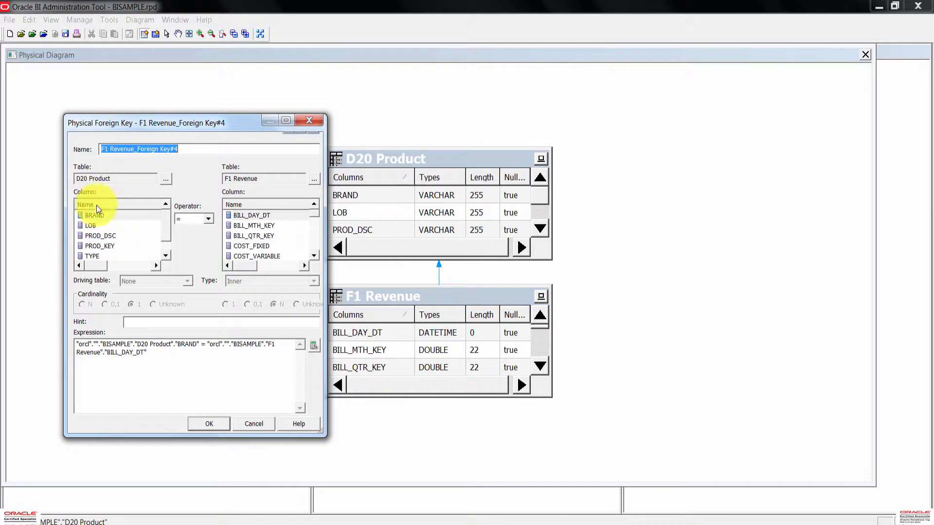
pyautogui.click(104, 248)
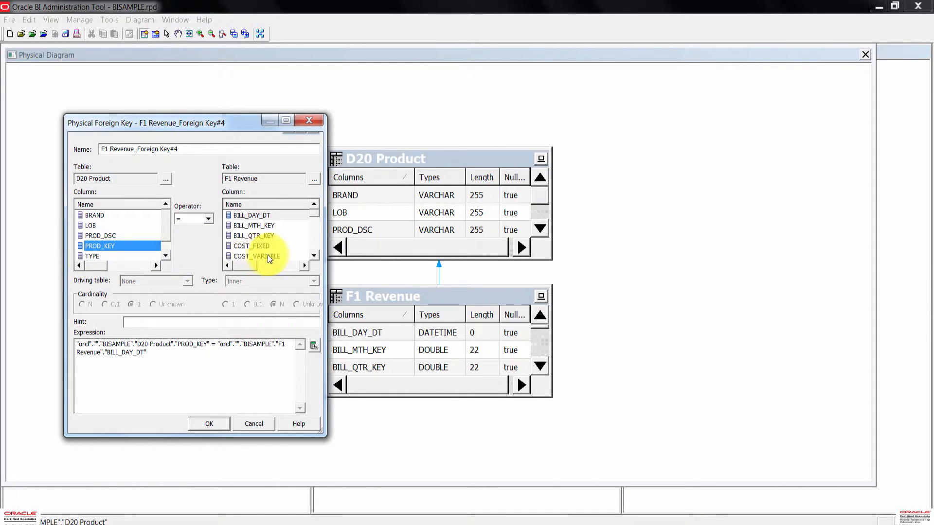
pyautogui.click(314, 256)
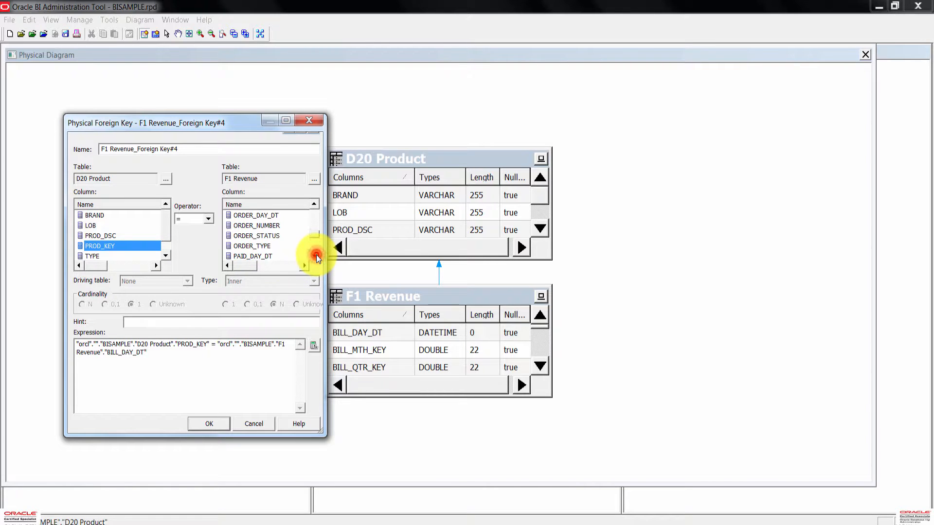
pyautogui.click(316, 255)
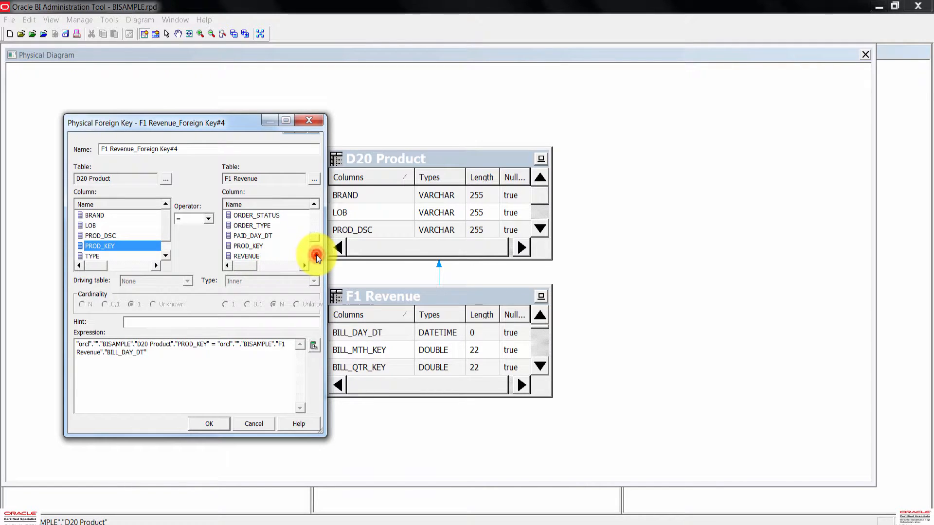
pyautogui.click(252, 247)
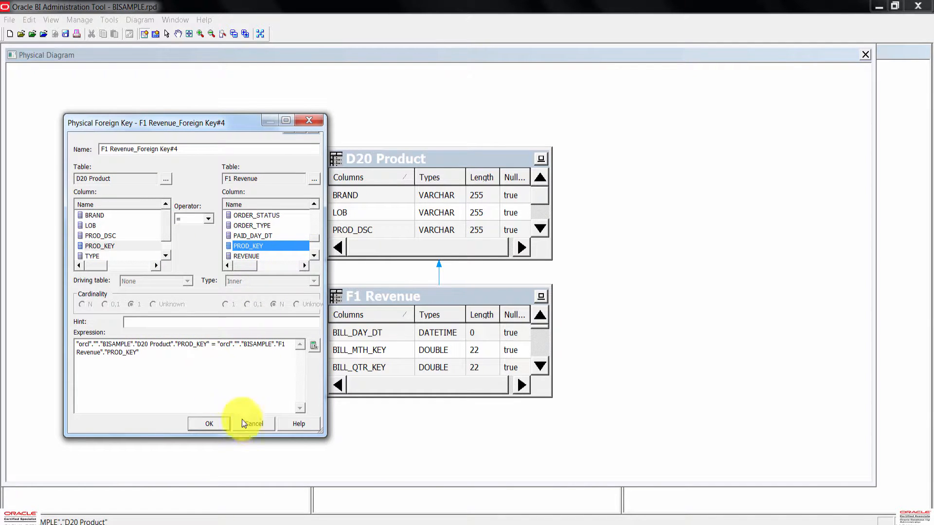
pyautogui.click(219, 423)
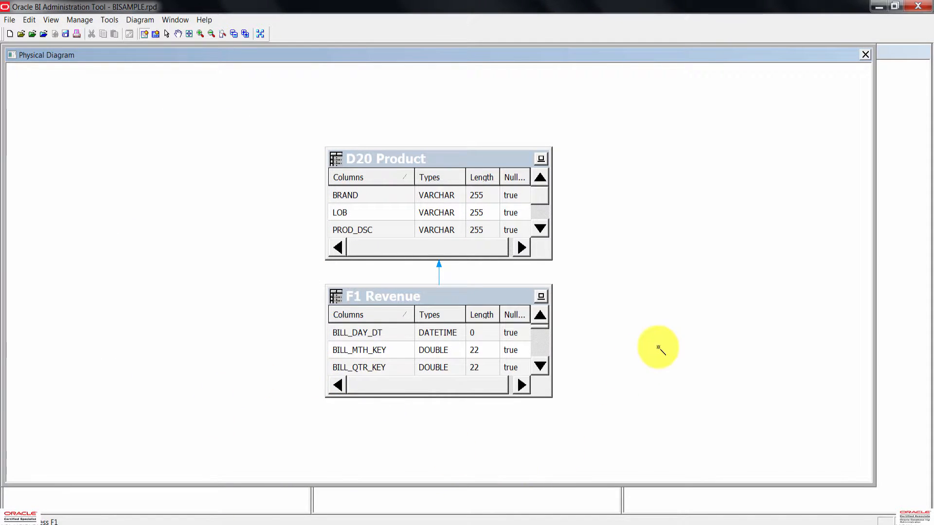
pyautogui.click(166, 34)
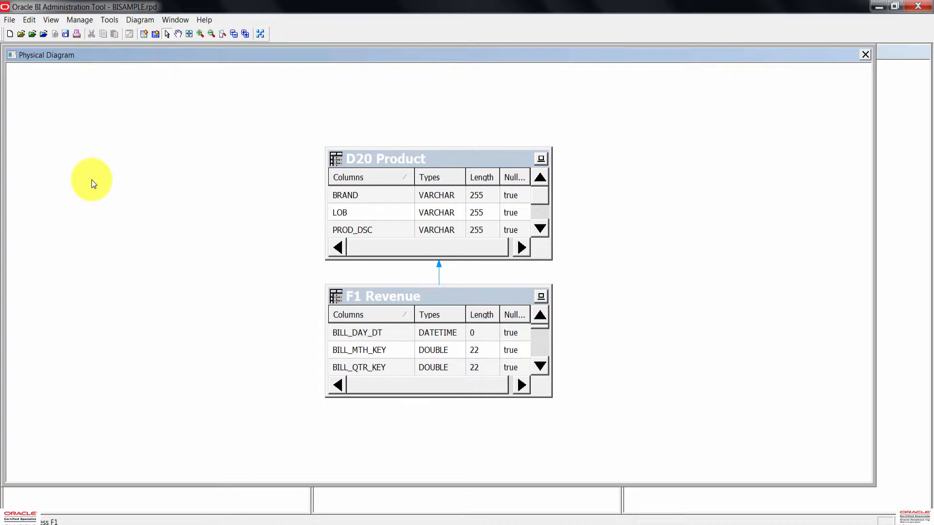
pyautogui.click(261, 36)
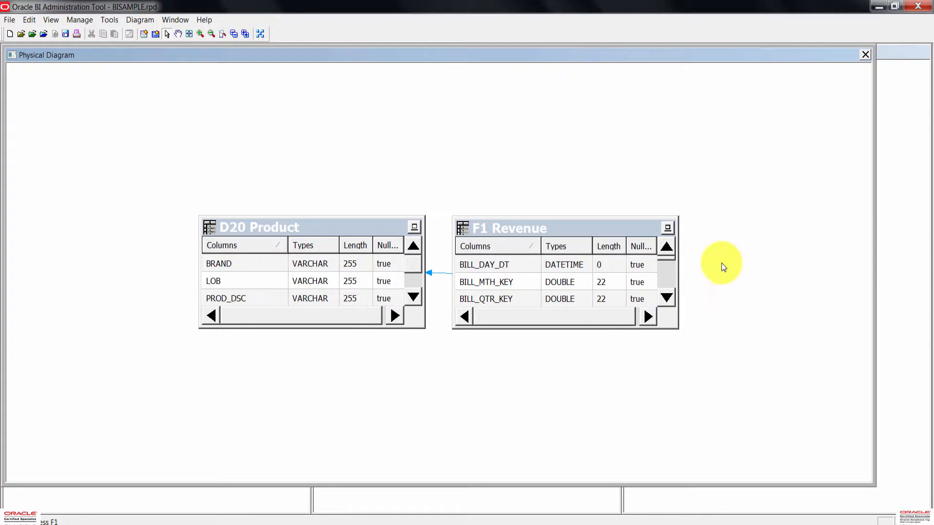
# Close the physical diagram and view the data of the D20 Product physical alias in a widened window showing all columns.
pyautogui.click(865, 53)
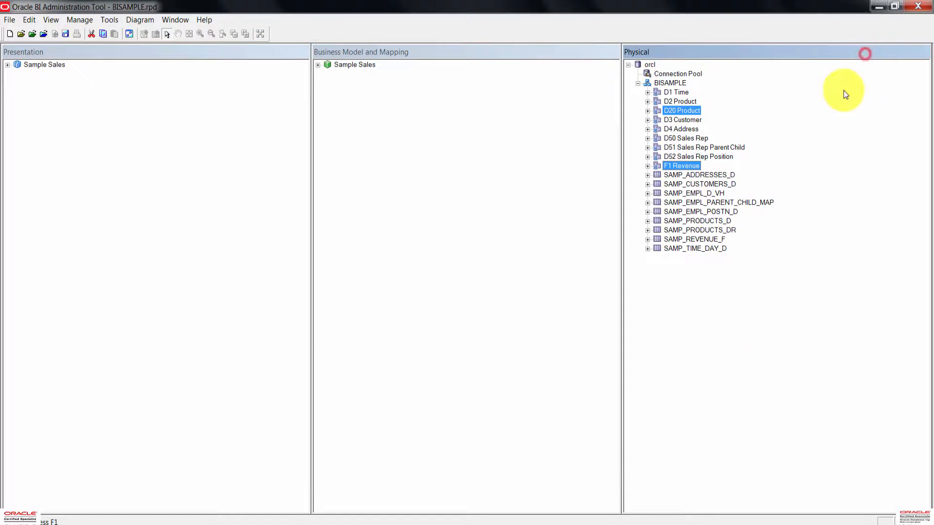
pyautogui.click(708, 380)
pyautogui.click(681, 111)
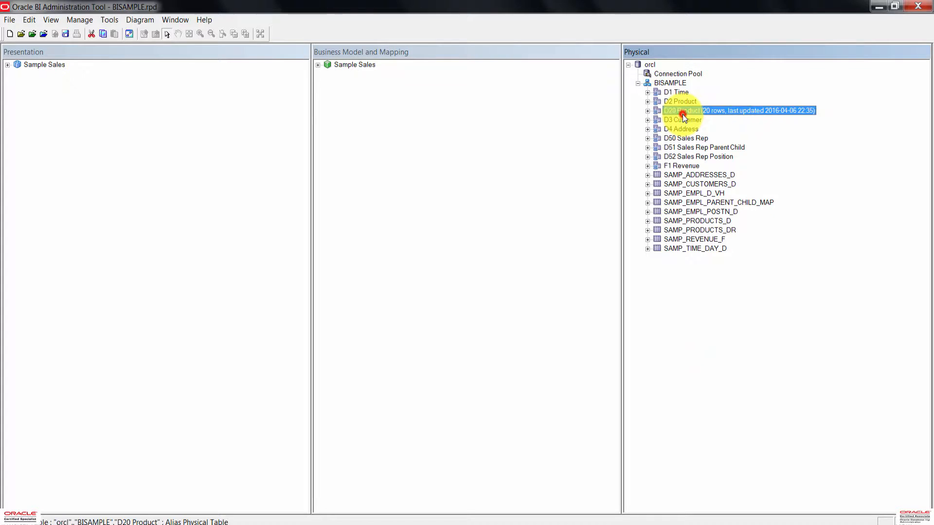
pyautogui.rightClick(683, 111)
pyautogui.click(743, 135)
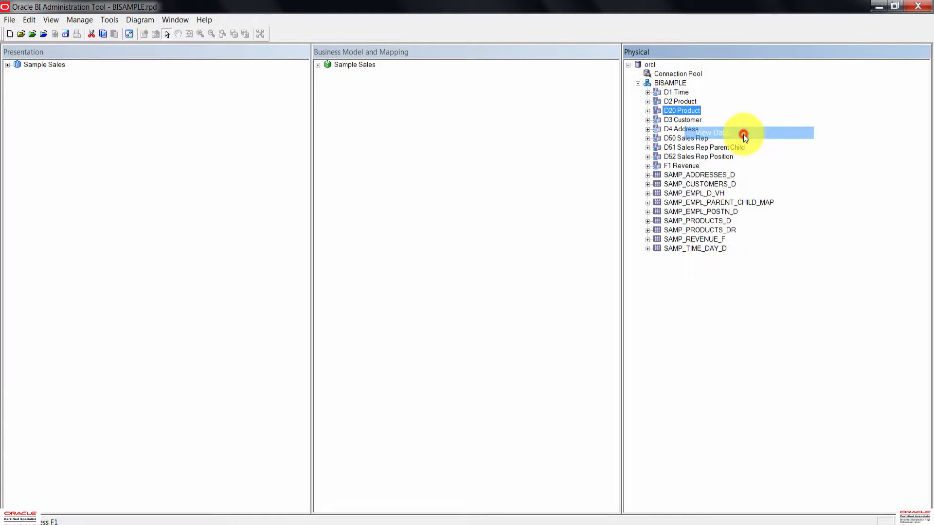
pyautogui.moveTo(564, 190); pyautogui.dragTo(465, 125)
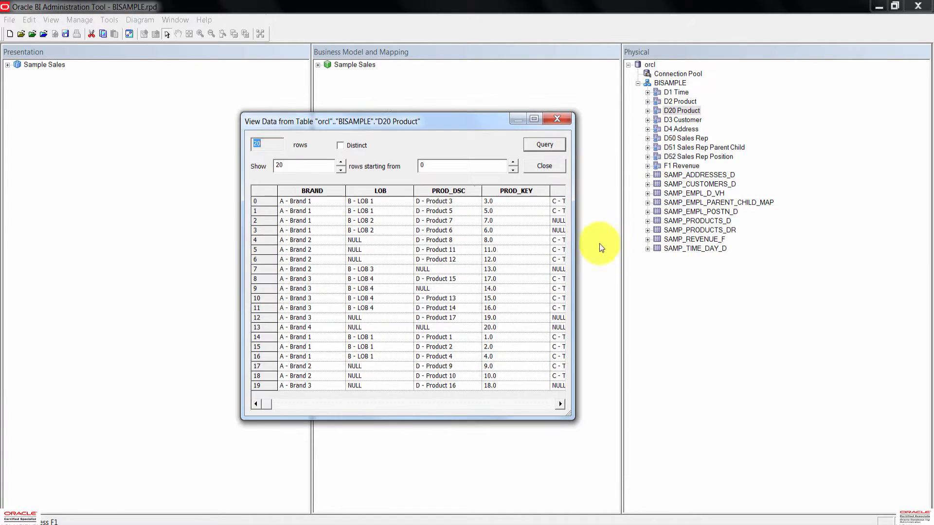
pyautogui.moveTo(573, 223); pyautogui.dragTo(848, 246)
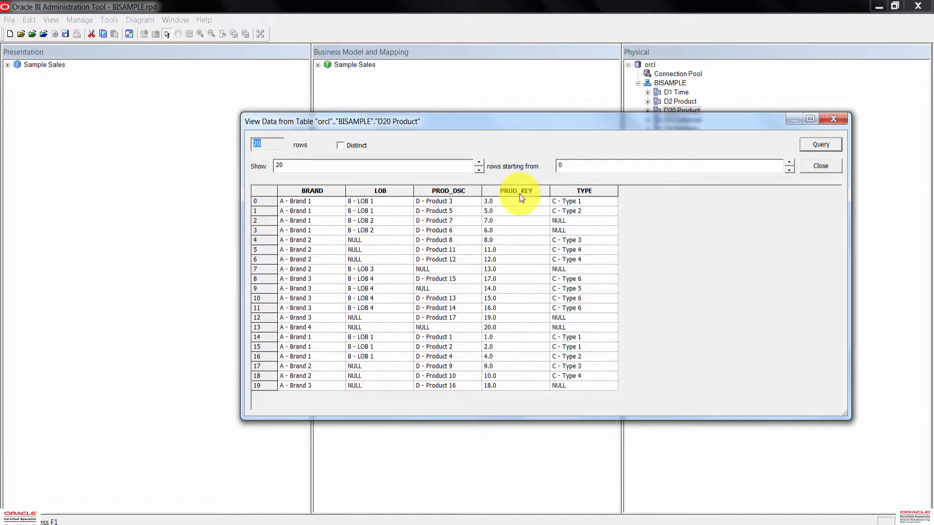
# Examine the LOB and PROD_DSC values across the D20 Product rows and close the data view.
pyautogui.click(312, 230)
pyautogui.click(363, 241)
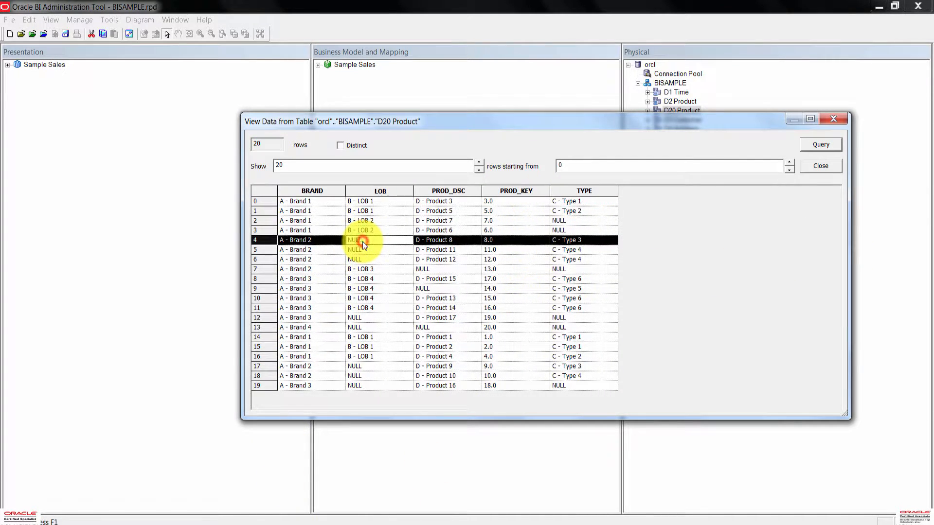
pyautogui.click(368, 251)
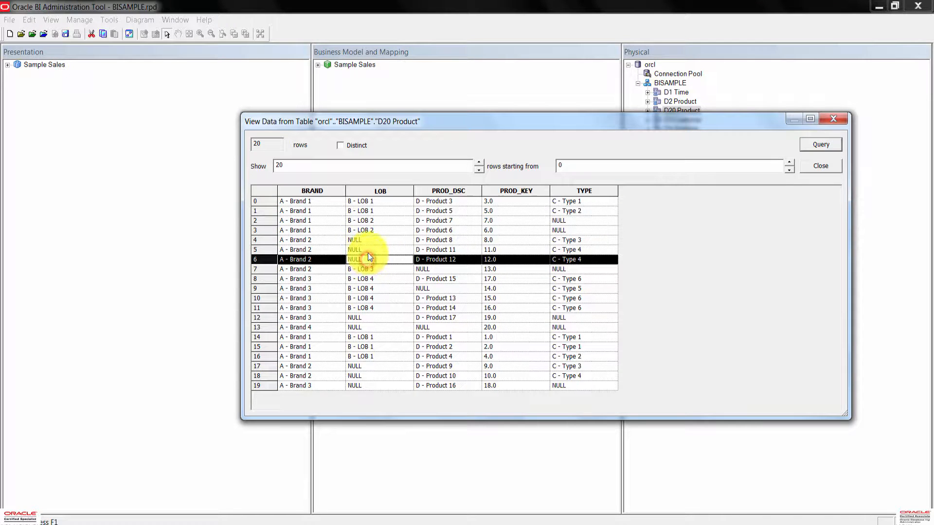
pyautogui.click(434, 260)
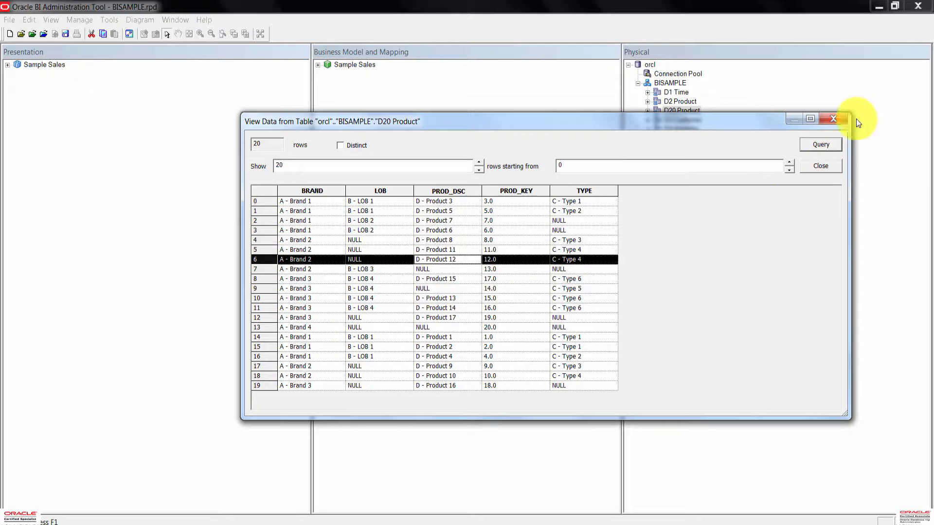
pyautogui.click(843, 120)
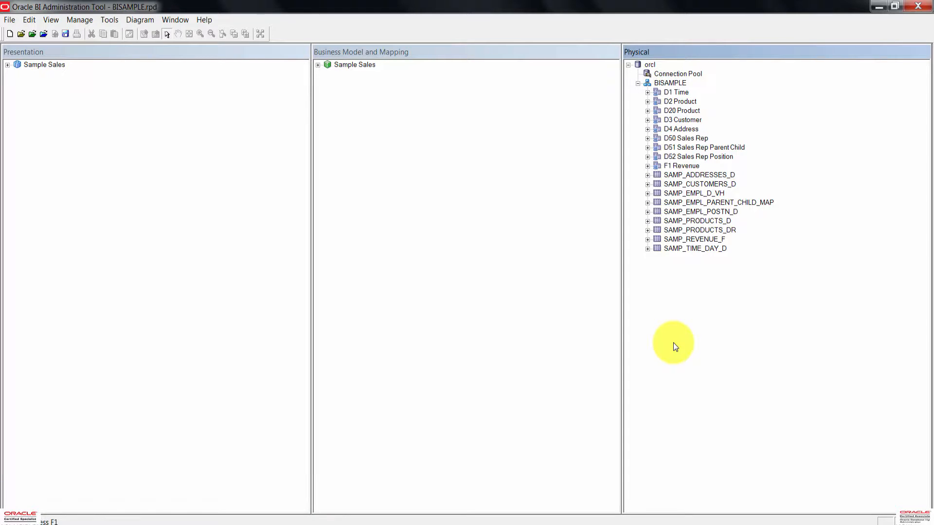
# Add the physical alias D20 Product to the Sample Sales business model as a logical table.
pyautogui.click(683, 101)
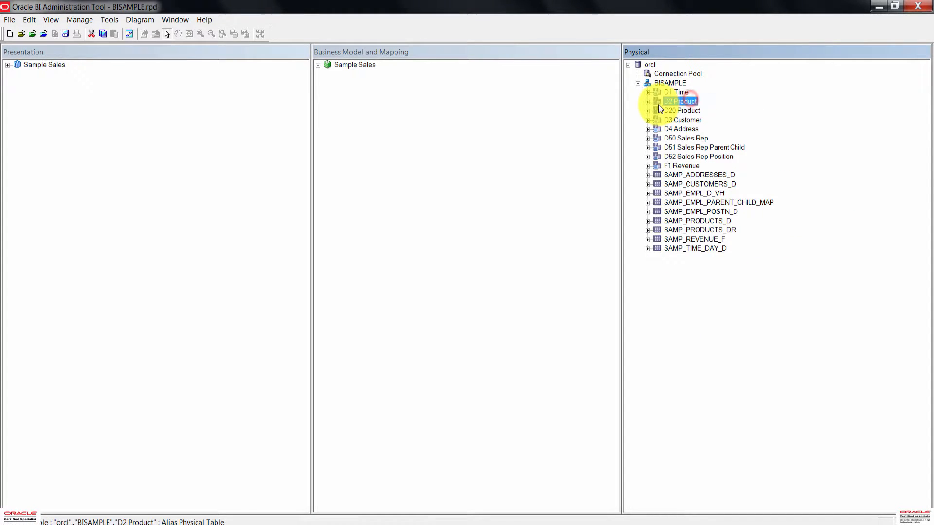
pyautogui.click(682, 112)
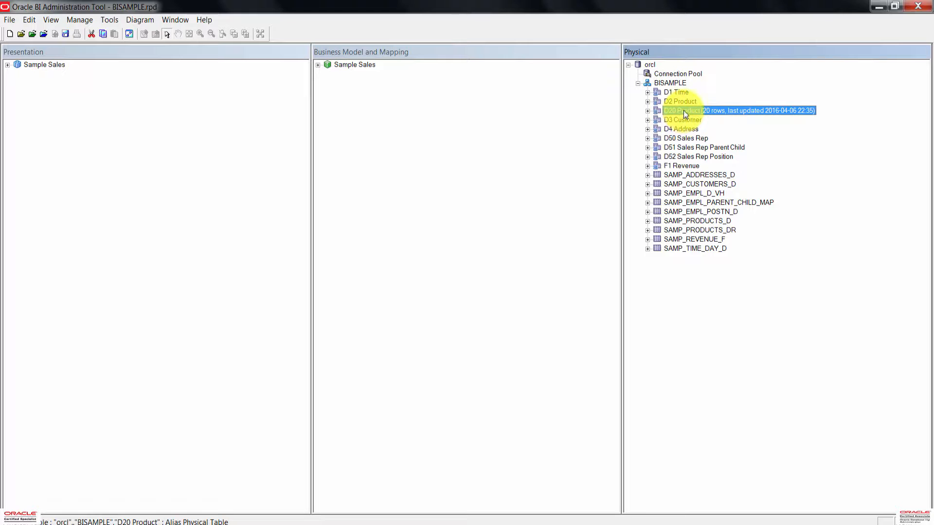
pyautogui.moveTo(681, 115); pyautogui.dragTo(363, 64)
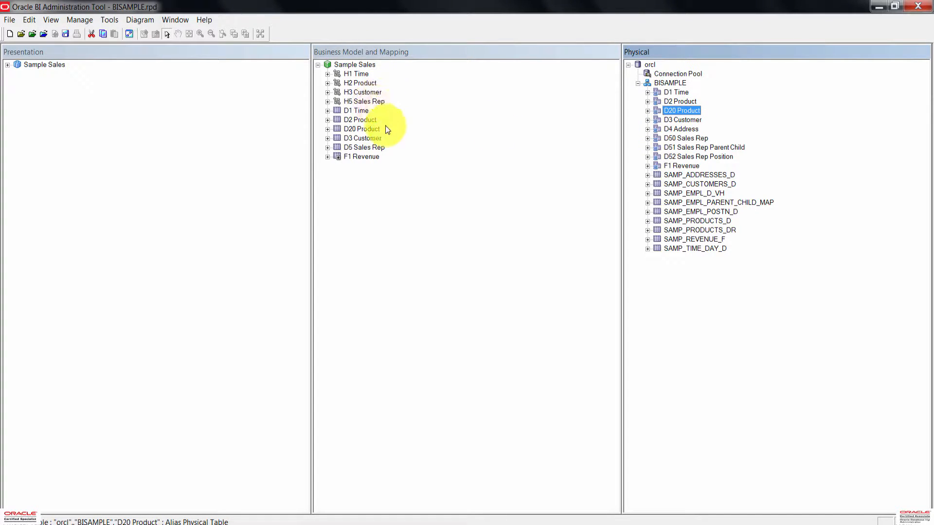
pyautogui.click(365, 130)
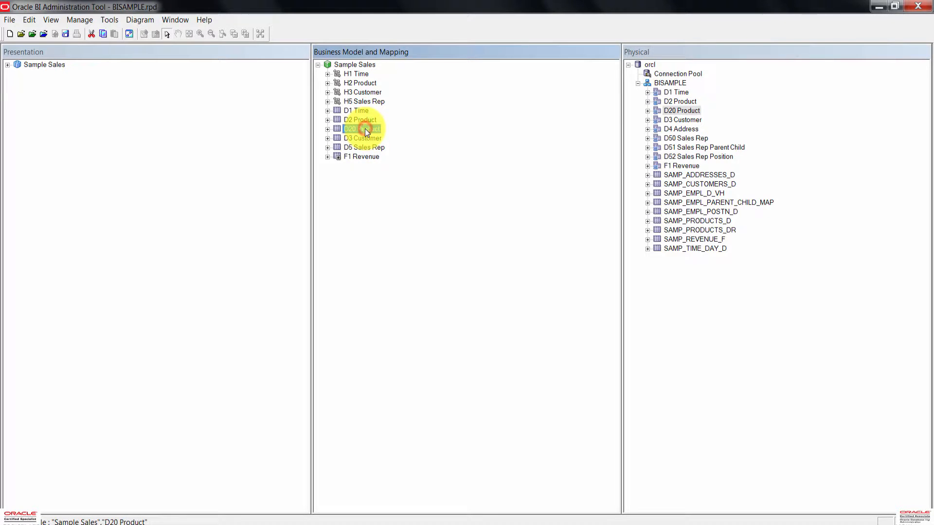
pyautogui.click(365, 131)
pyautogui.click(407, 238)
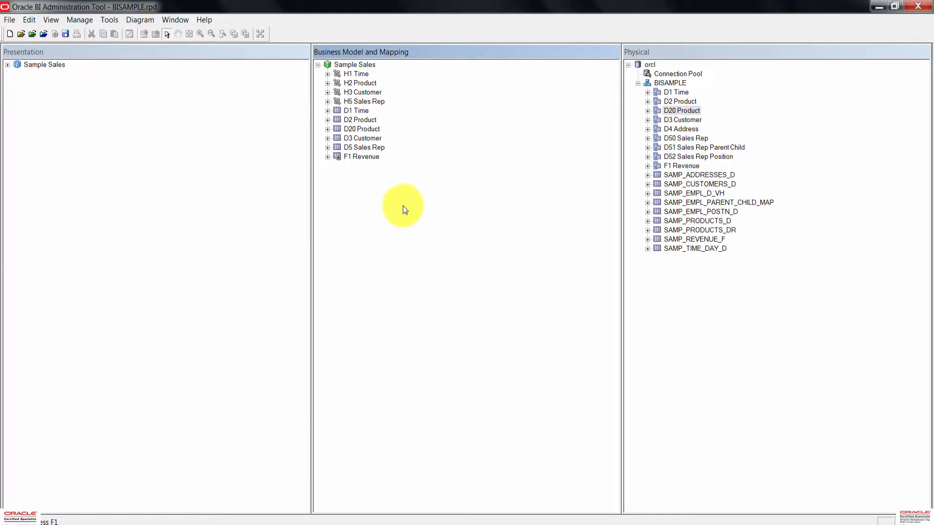
pyautogui.click(846, 340)
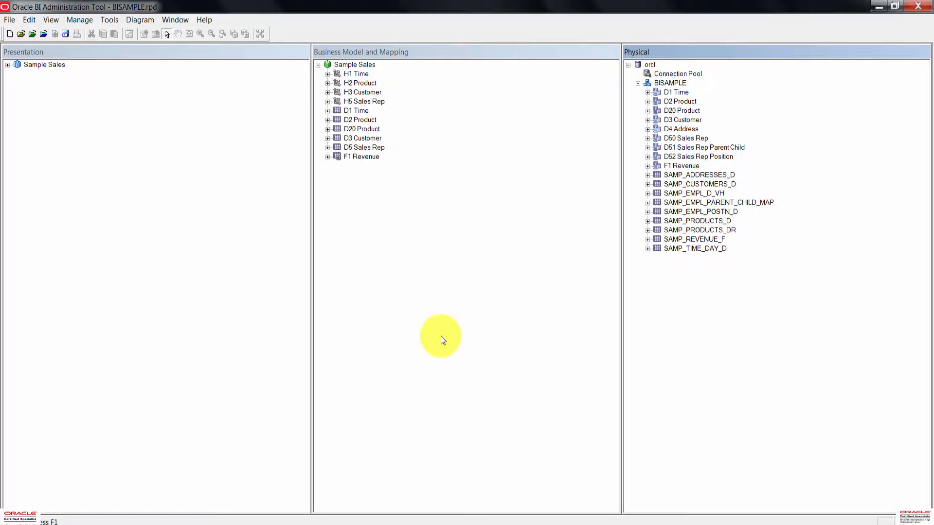
# Open the Rename Wizard for all logical columns of D20 Product, from BRAND to TYPE.
pyautogui.click(326, 129)
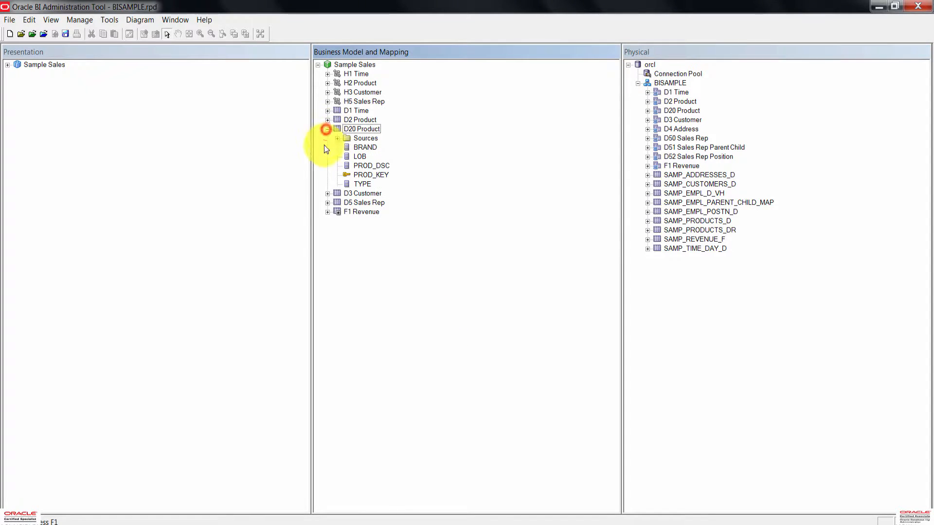
pyautogui.click(372, 147)
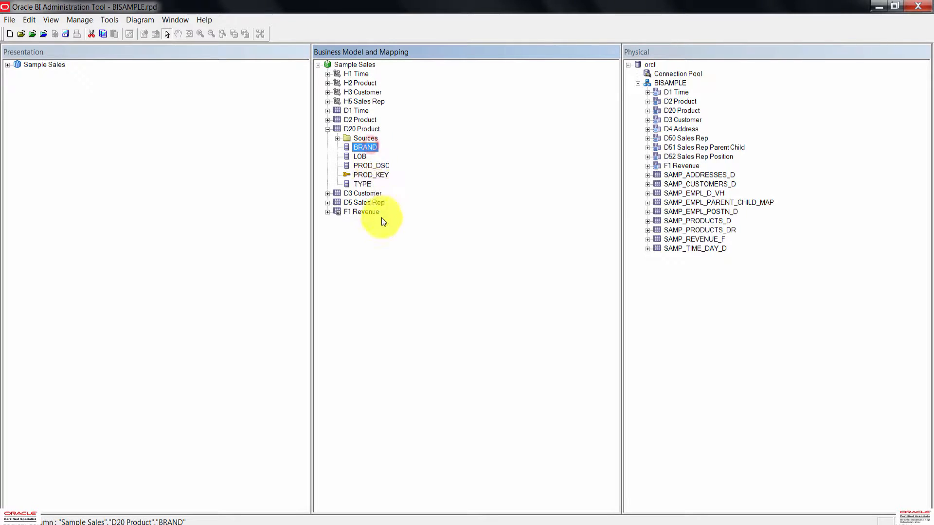
pyautogui.keyDown('shift'); pyautogui.click(367, 185); pyautogui.keyUp('shift')
pyautogui.rightClick(371, 171)
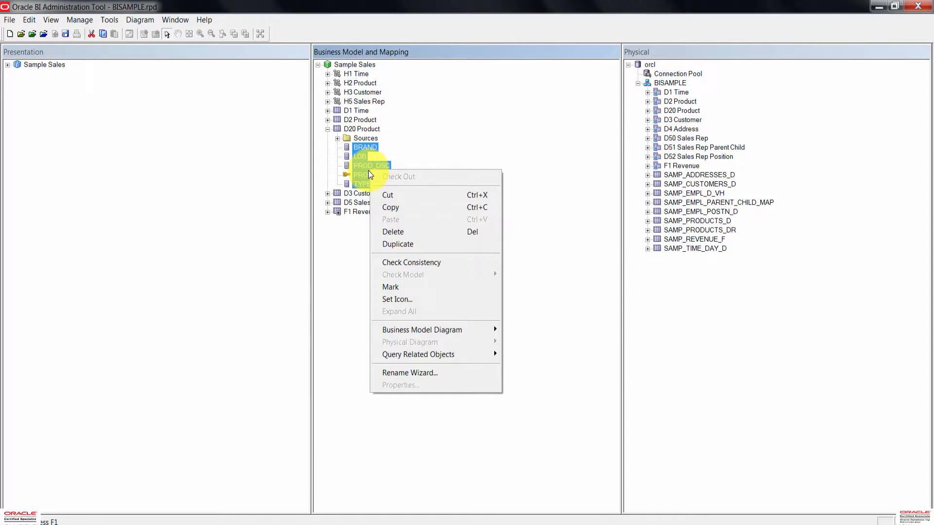
pyautogui.click(431, 373)
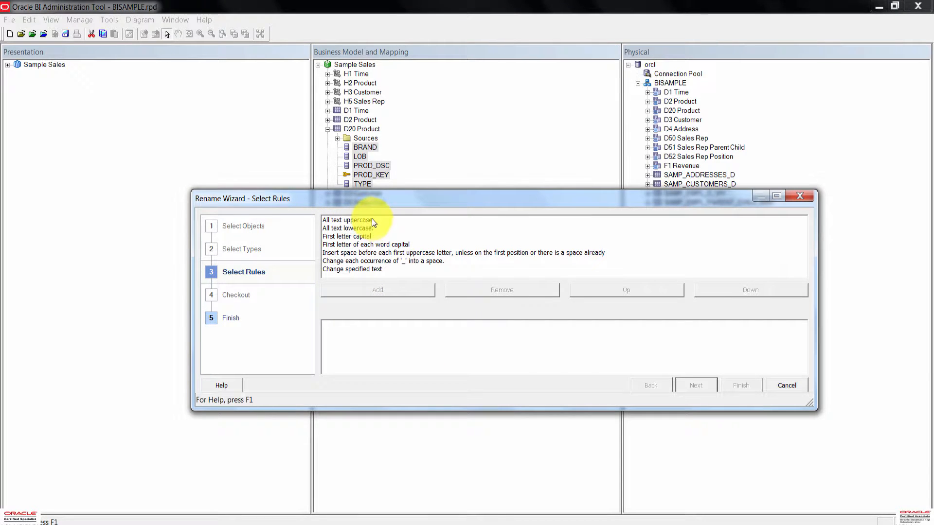
# Rename the selected columns using the rules all text lowercase, change each '_' into a space, and first letter of each word capital.
pyautogui.click(363, 228)
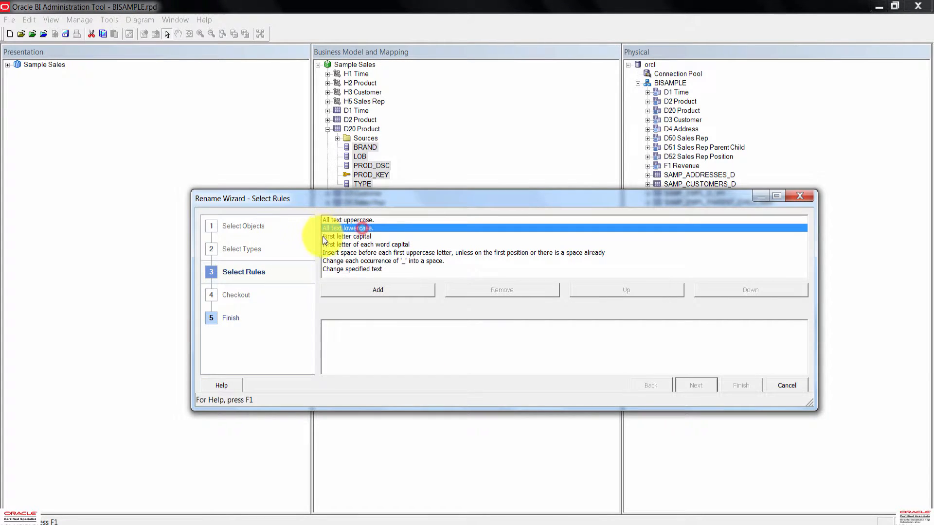
pyautogui.click(374, 290)
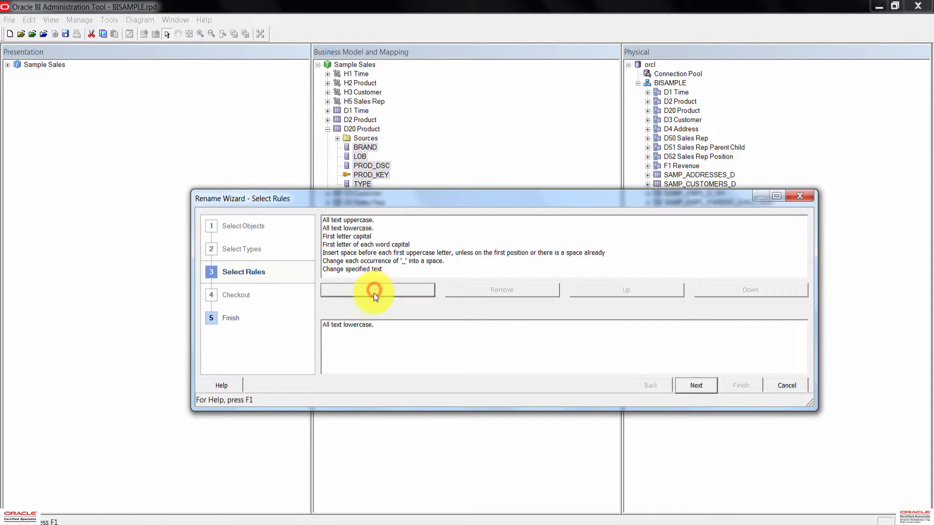
pyautogui.click(367, 259)
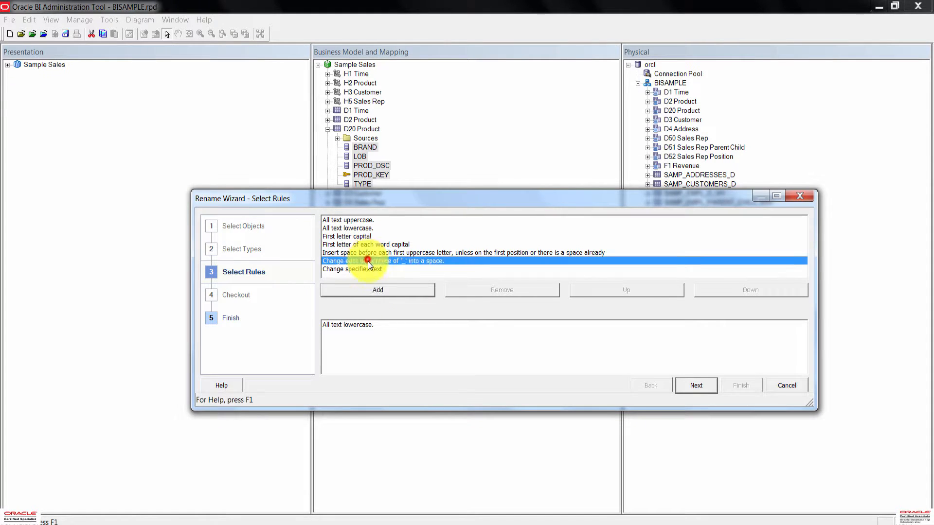
pyautogui.click(398, 290)
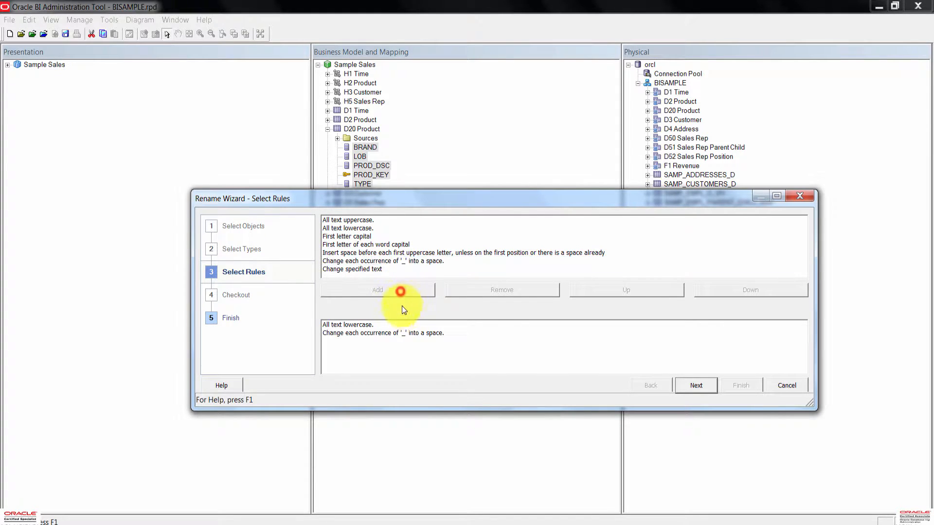
pyautogui.click(370, 244)
pyautogui.click(427, 288)
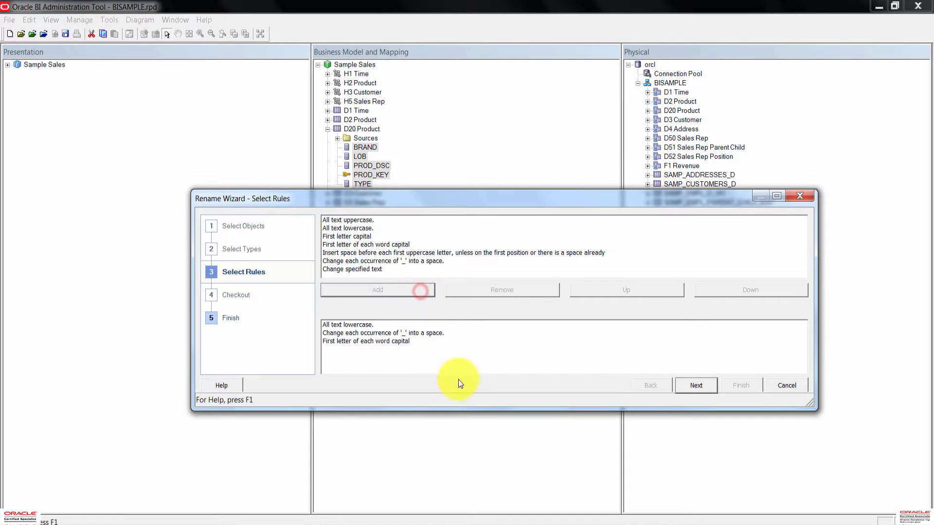
pyautogui.click(715, 388)
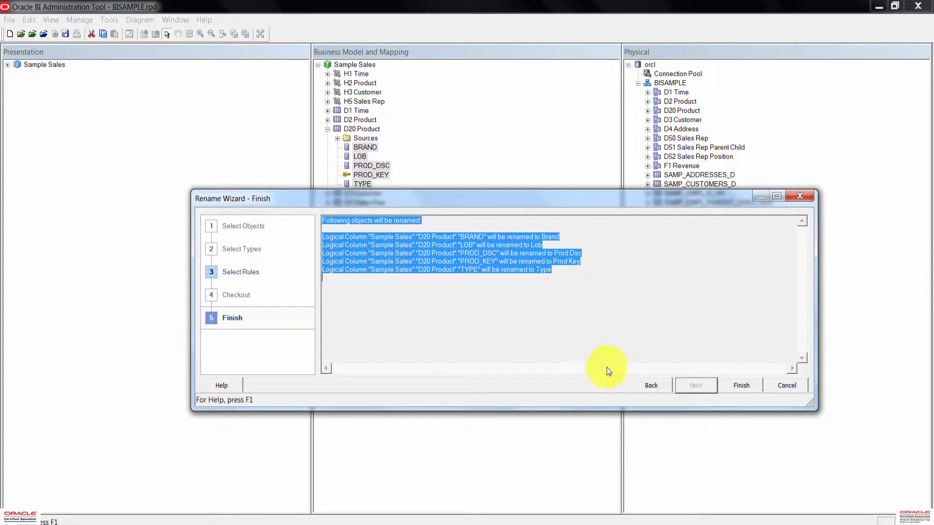
pyautogui.click(740, 384)
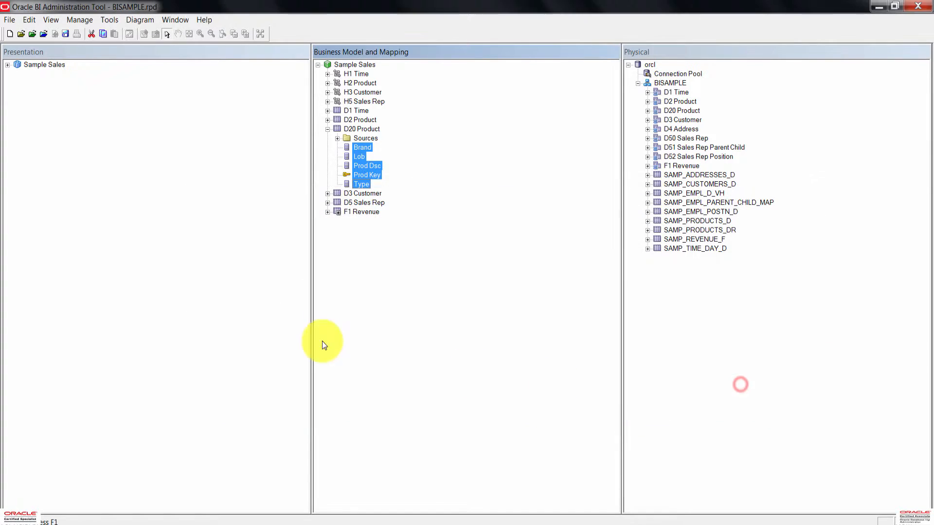
pyautogui.click(375, 323)
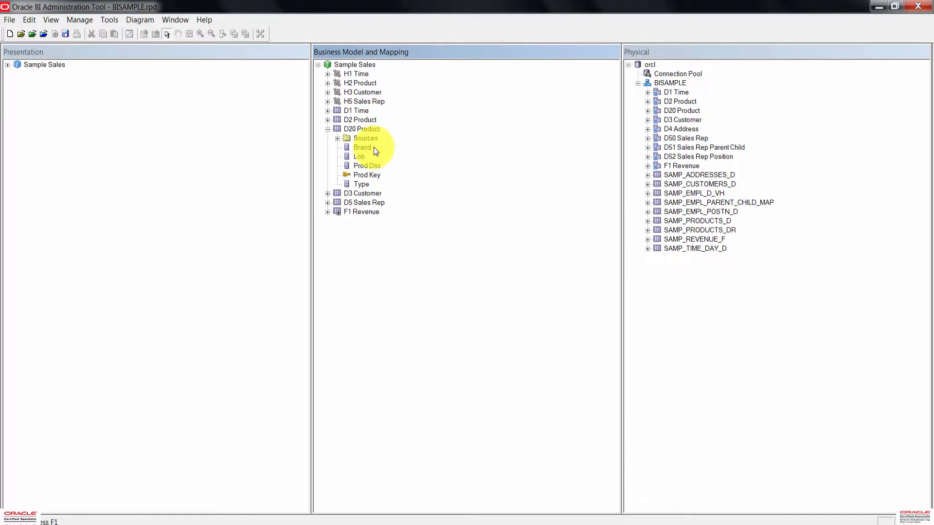
# Rename the Lob logical column of D20 Product as LOB.
pyautogui.click(360, 157)
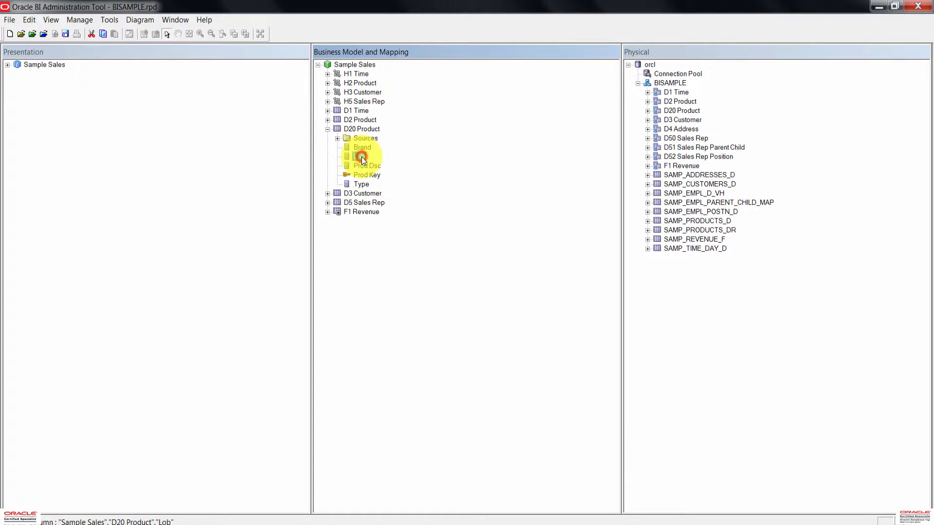
pyautogui.rightClick(361, 157)
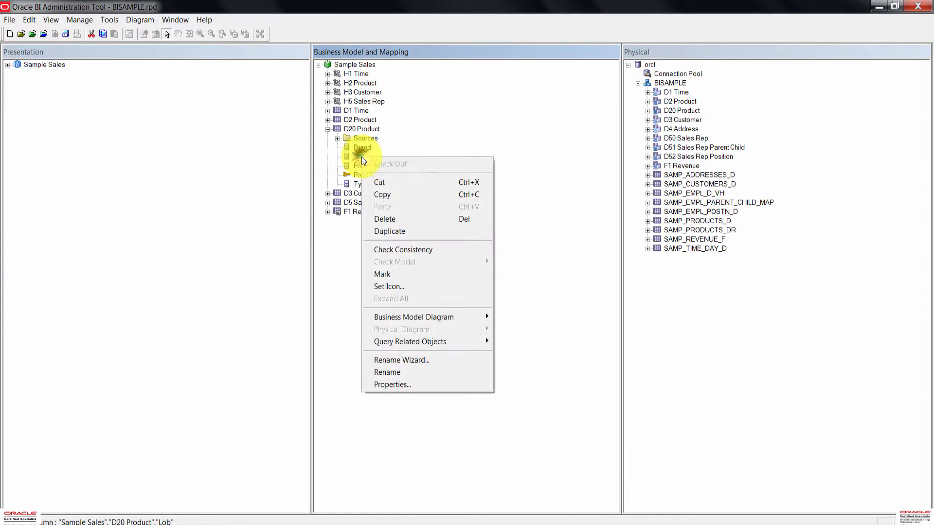
pyautogui.click(405, 372)
pyautogui.press('BackSpace')
pyautogui.press('BackSpace')
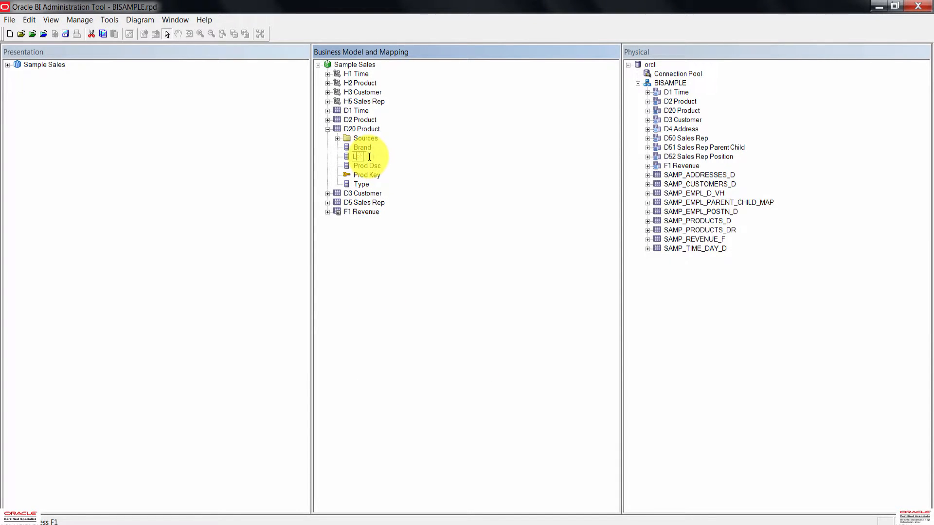
pyautogui.press('capslock')
pyautogui.write('OB')
# Rename the Prod Dsc logical column of D20 Product as Product.
pyautogui.click(376, 165)
pyautogui.rightClick(378, 169)
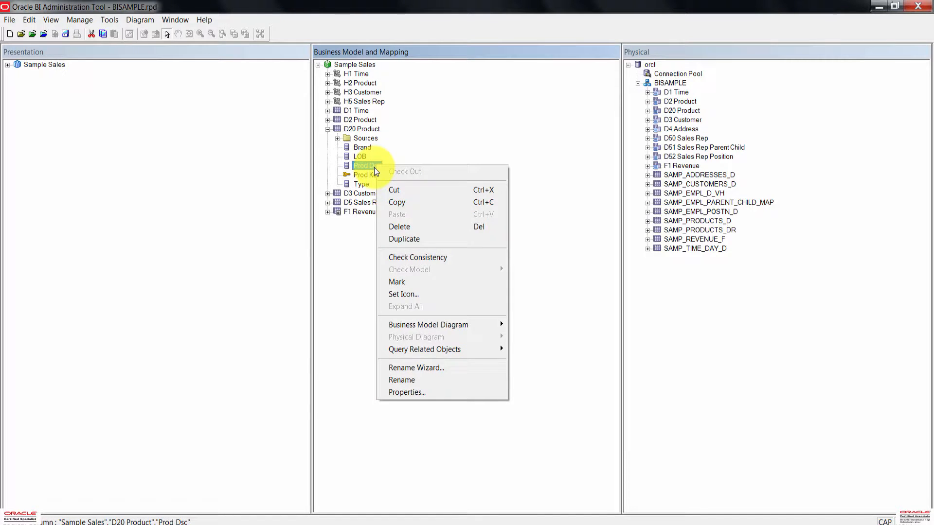
pyautogui.click(410, 380)
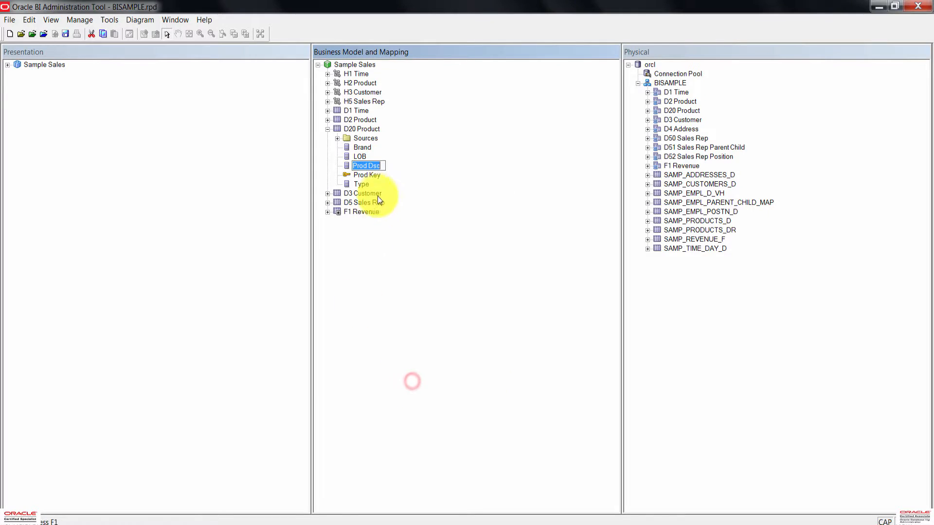
pyautogui.press('BackSpace')
pyautogui.press('BackSpace')
pyautogui.press('BackSpace')
pyautogui.press('capslock')
pyautogui.write('uc')
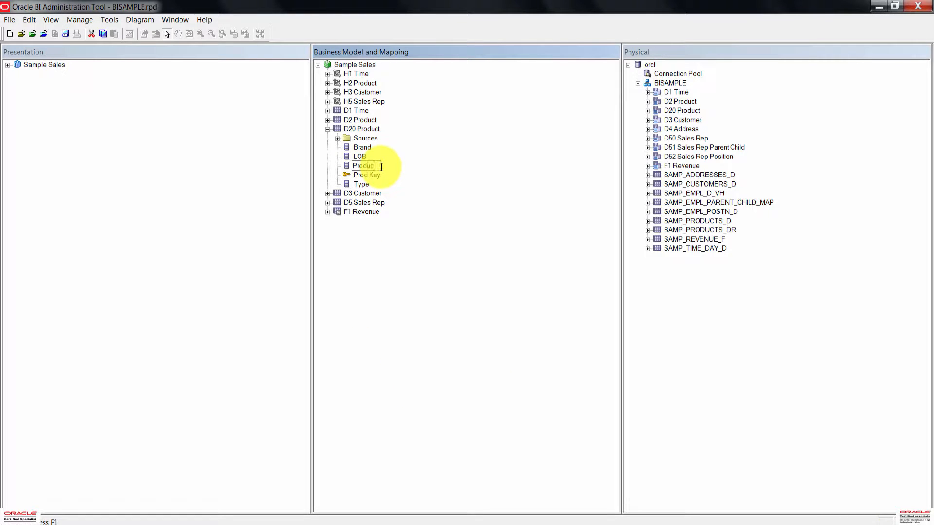
pyautogui.write('t')
pyautogui.press('Return')
pyautogui.click(392, 301)
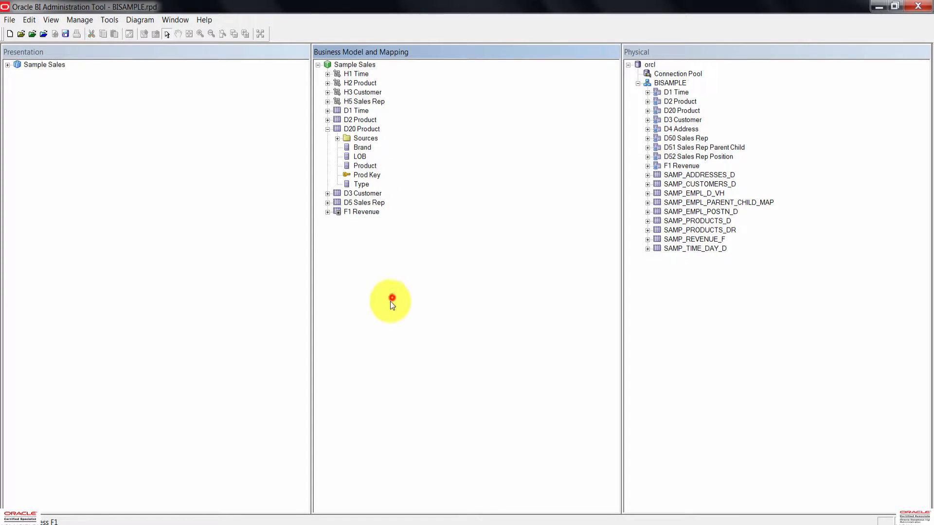
# Rename the Prod Key logical column of D20 Product as Product Number.
pyautogui.click(366, 175)
pyautogui.rightClick(366, 176)
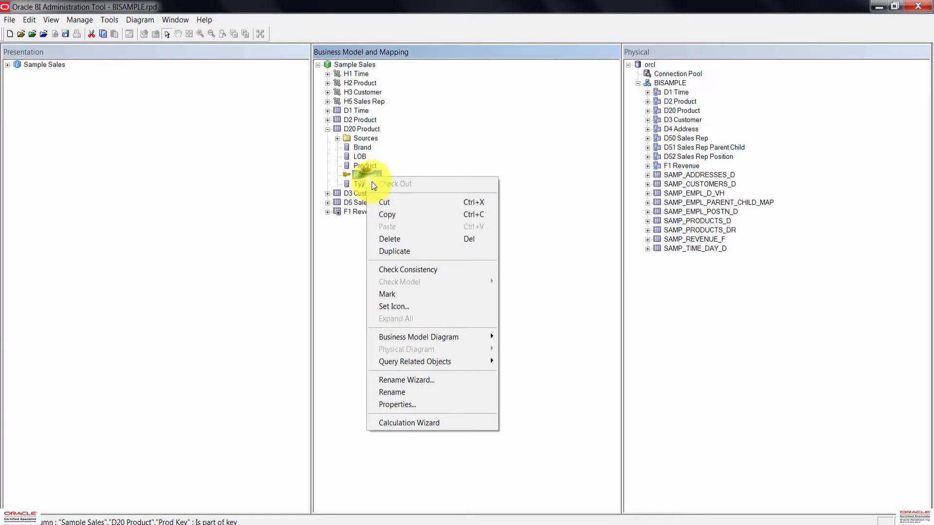
pyautogui.click(402, 393)
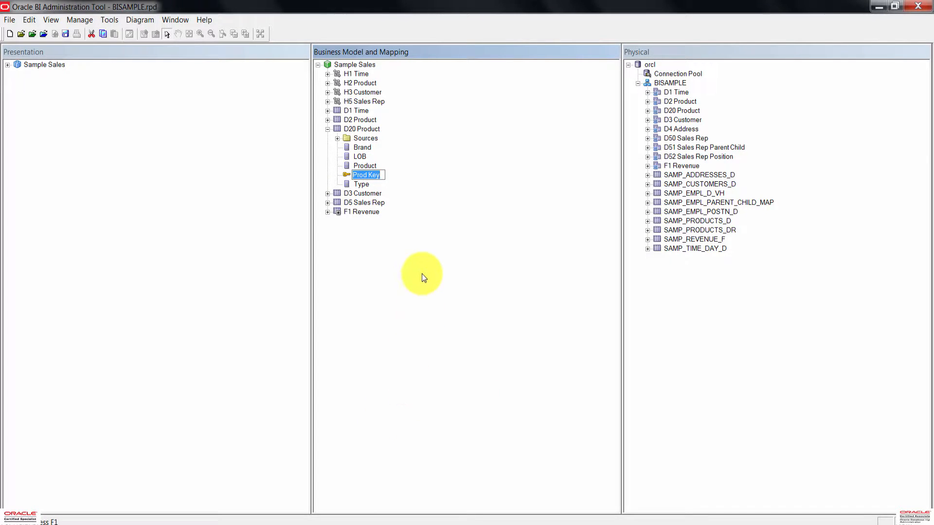
pyautogui.click(381, 178)
pyautogui.press('BackSpace')
pyautogui.press('BackSpace')
pyautogui.press('BackSpace')
pyautogui.press('BackSpace')
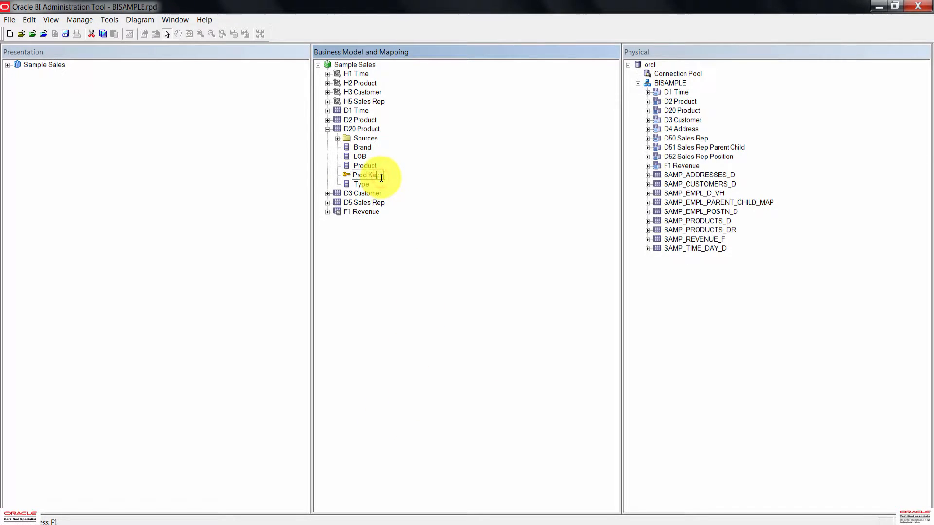
pyautogui.write('uct Number')
pyautogui.press('Return')
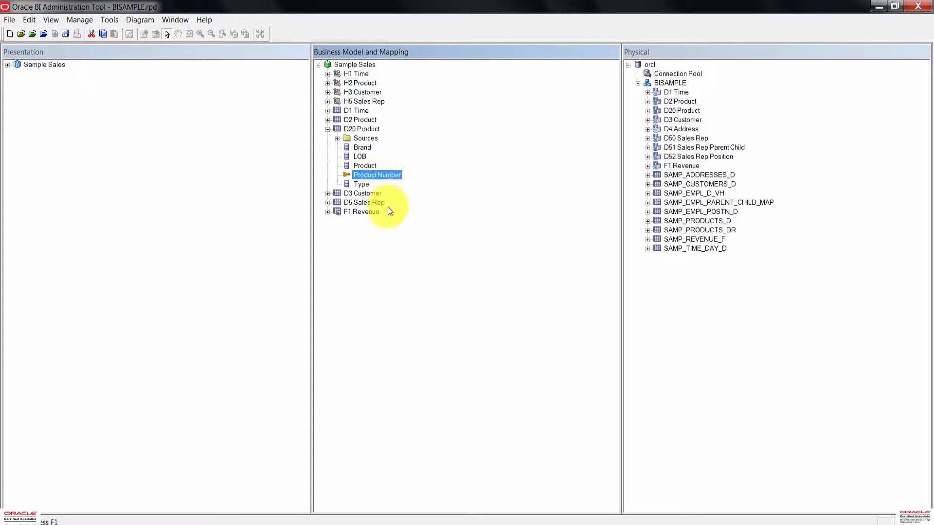
# Rename the Type logical column of D20 Product as Product Type.
pyautogui.click(364, 187)
pyautogui.rightClick(364, 187)
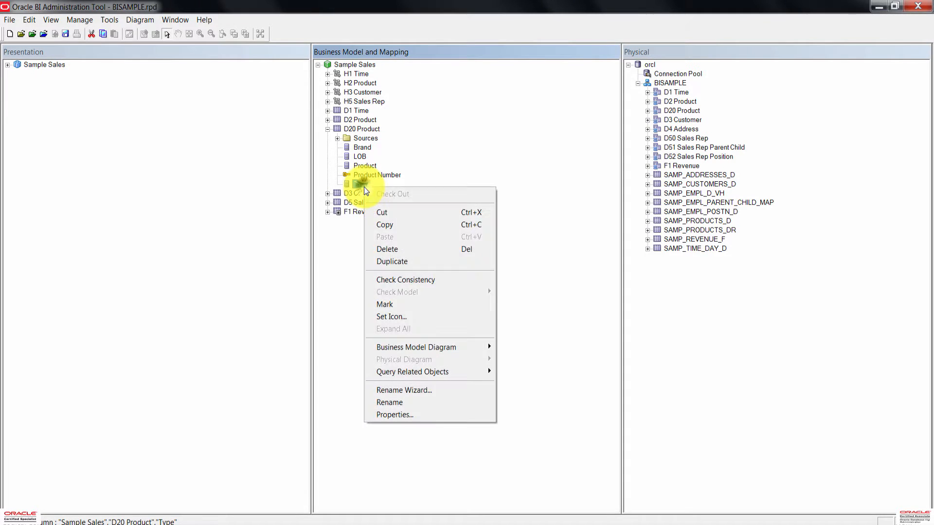
pyautogui.click(416, 403)
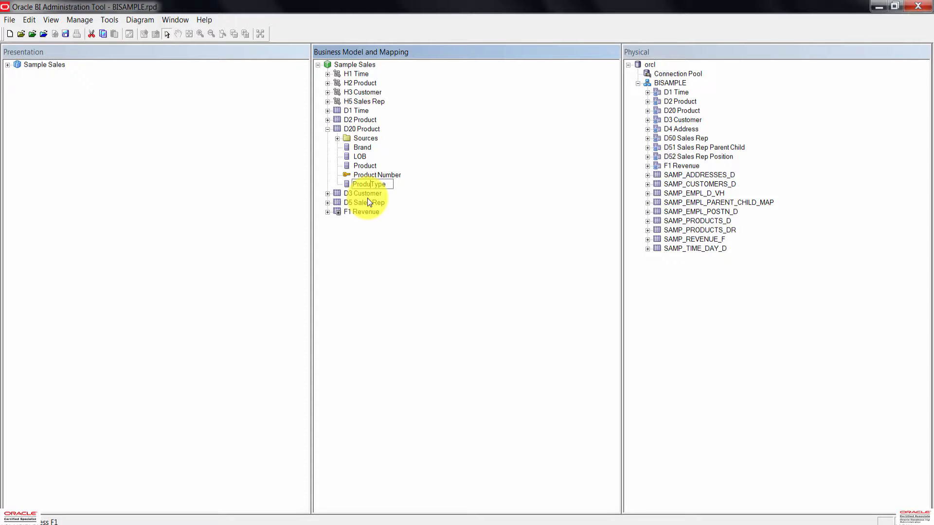
pyautogui.write('Product')
pyautogui.press('Return')
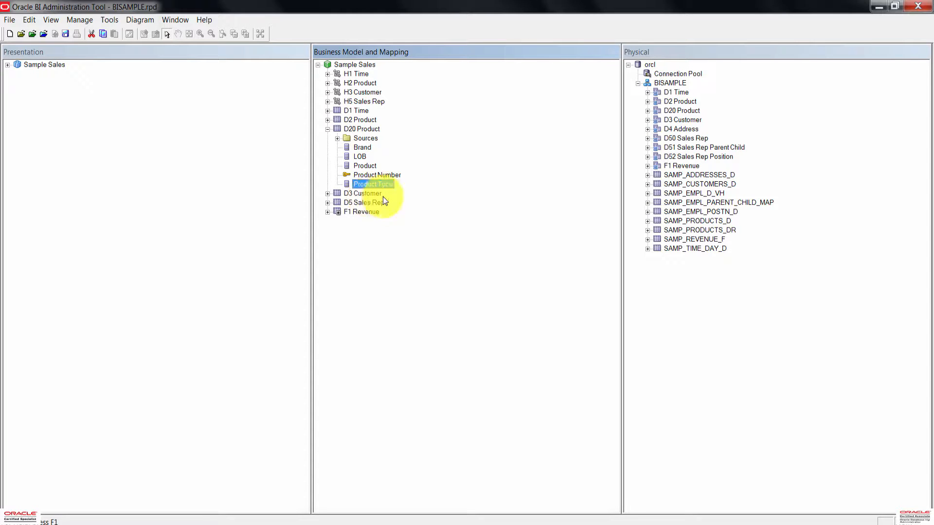
pyautogui.click(391, 300)
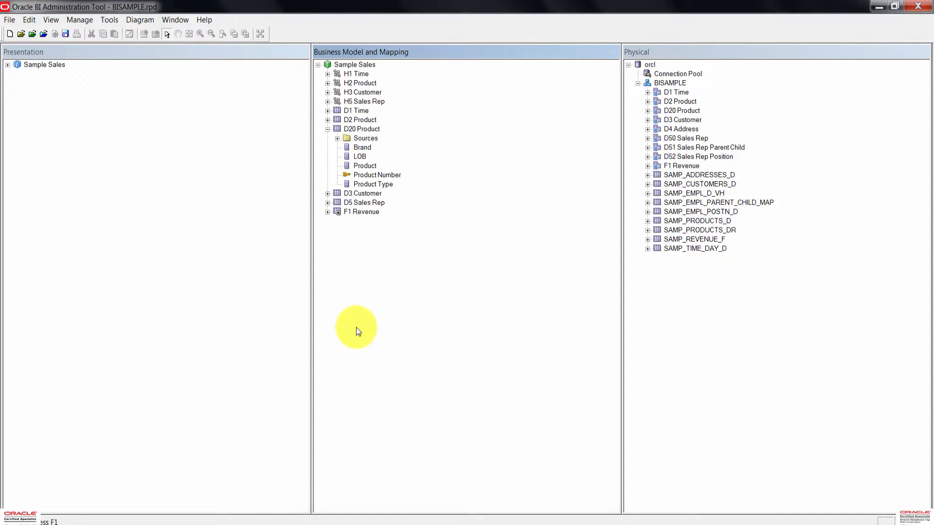
# Rename the logical table source of D20 Product as LTS1 Product (Ragged).
pyautogui.click(337, 138)
pyautogui.click(397, 148)
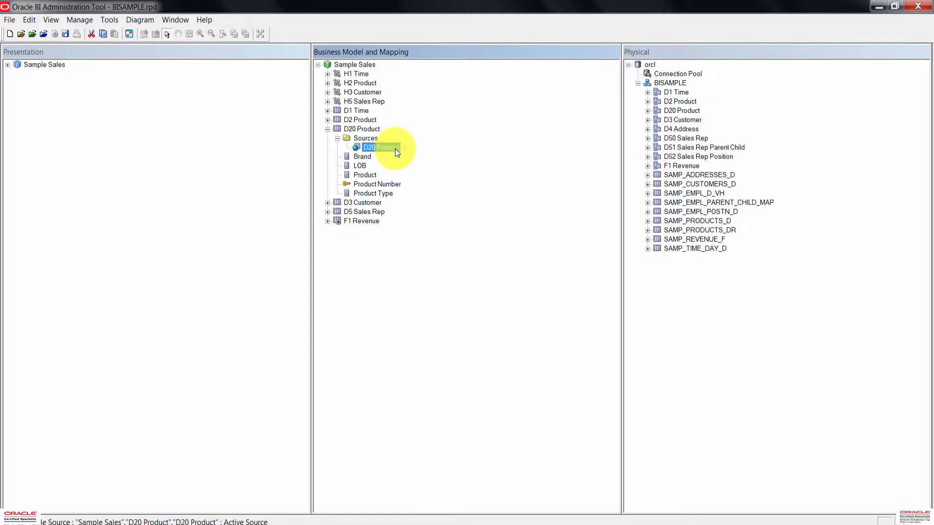
pyautogui.doubleClick(395, 148)
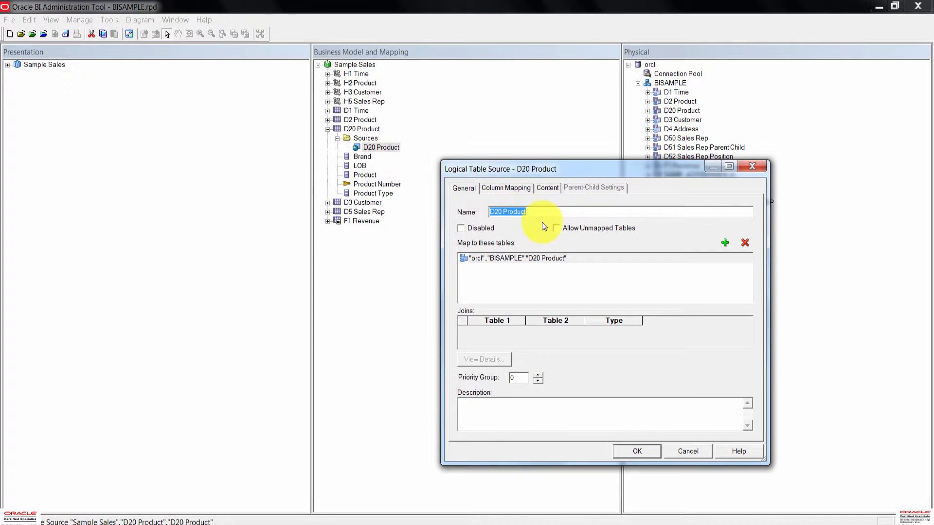
pyautogui.write('LTS')
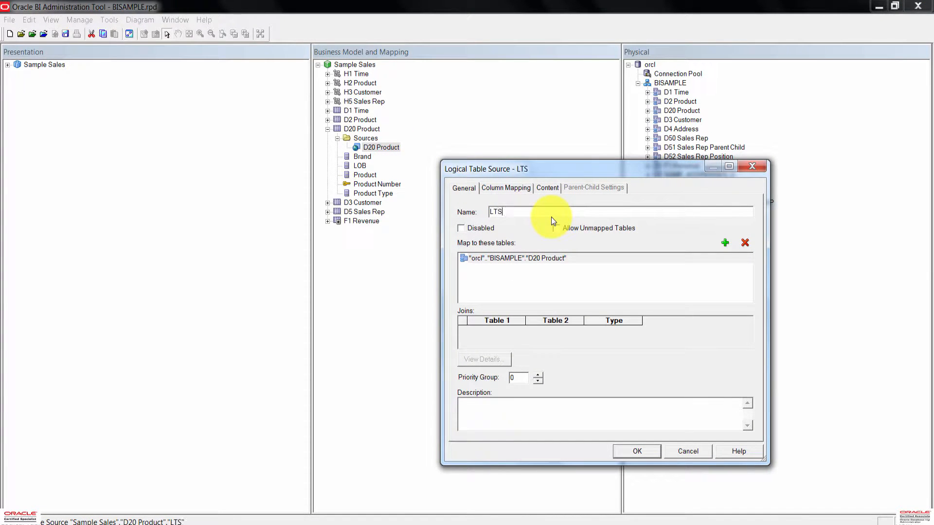
pyautogui.write('1 Product ')
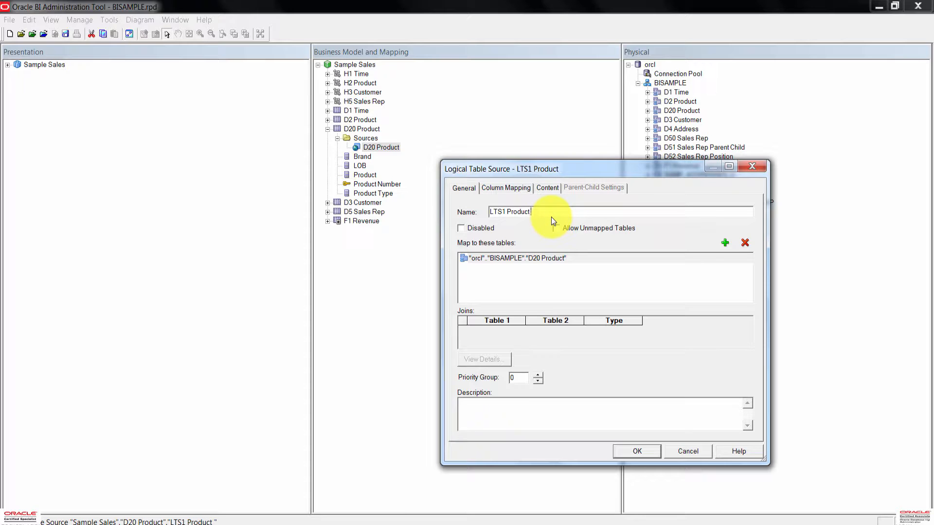
pyautogui.write('(Ragged')
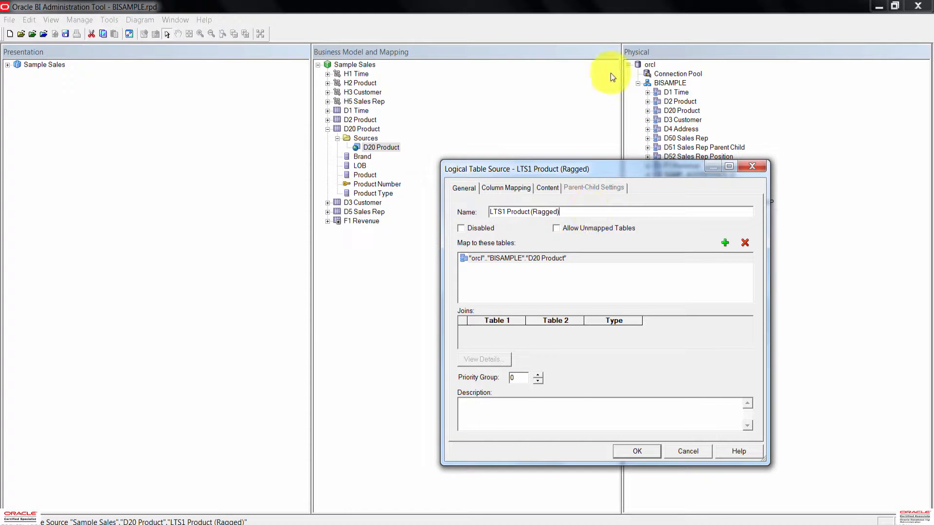
pyautogui.click(647, 449)
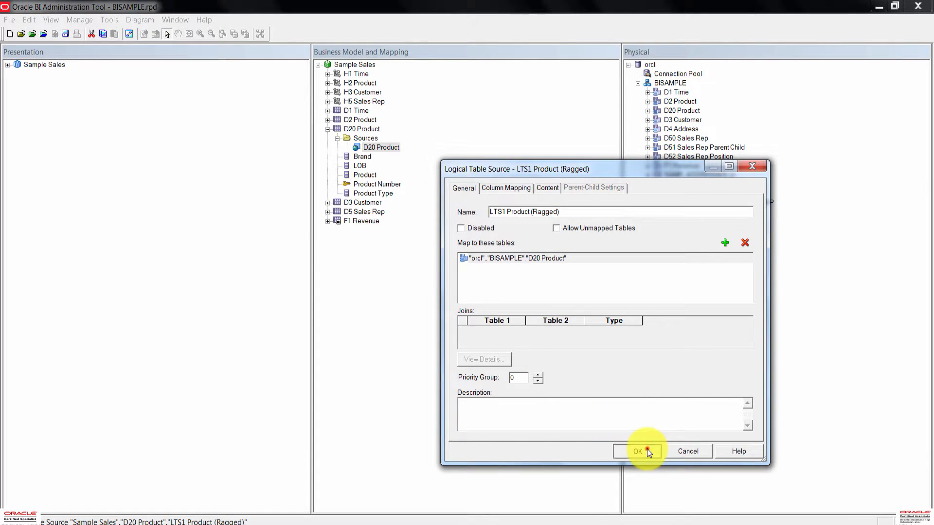
pyautogui.click(370, 290)
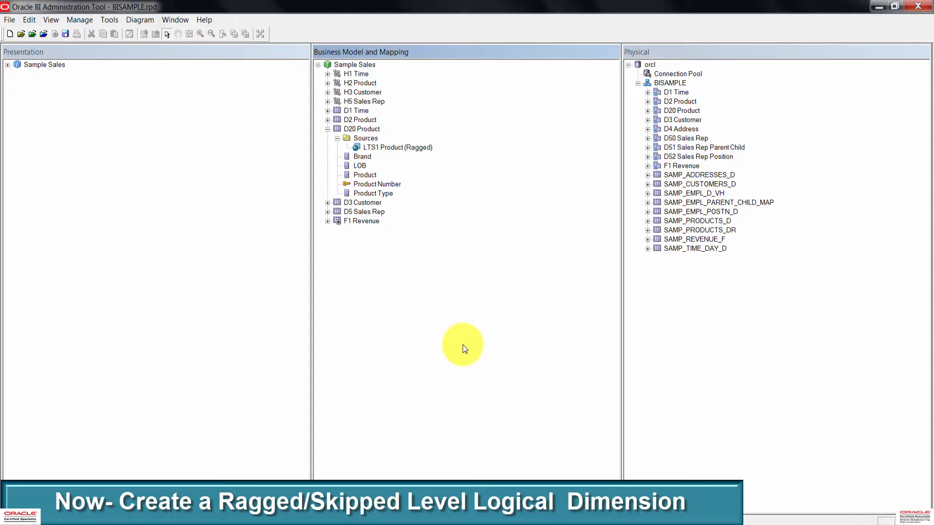
# Create a logical dimension with a level-based hierarchy from the D20 Product logical table.
pyautogui.click(328, 129)
pyautogui.click(360, 129)
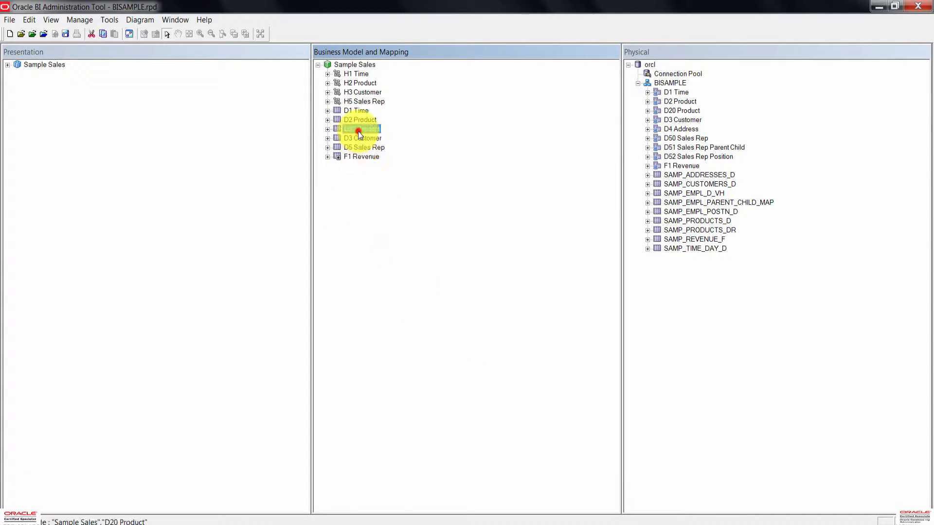
pyautogui.rightClick(360, 129)
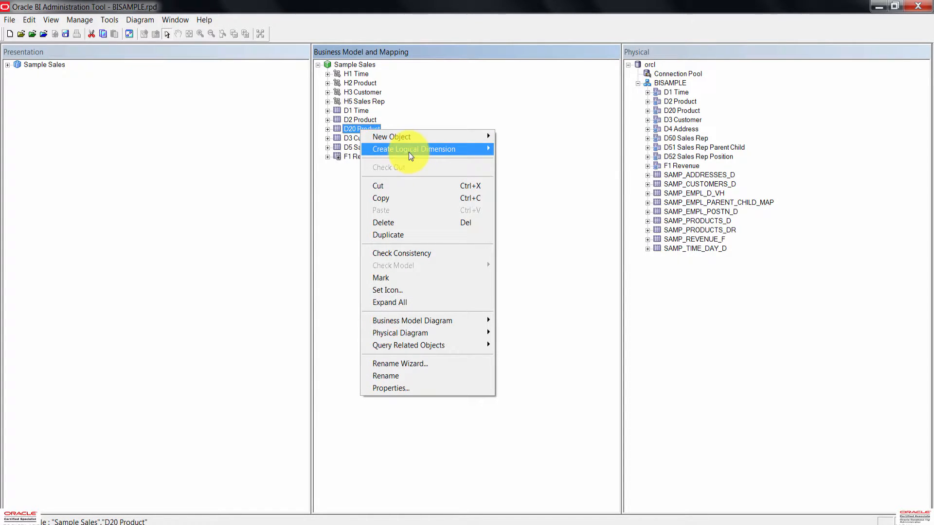
pyautogui.moveTo(411, 151)
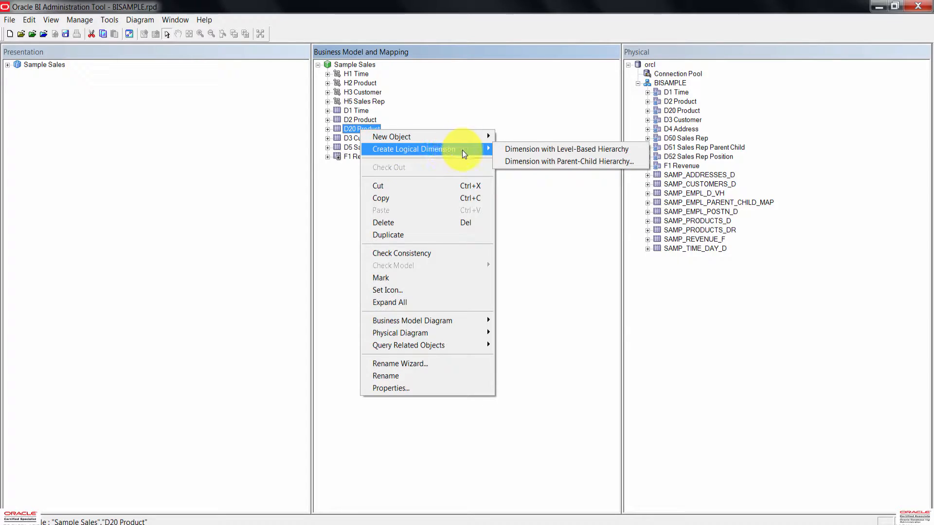
pyautogui.click(573, 151)
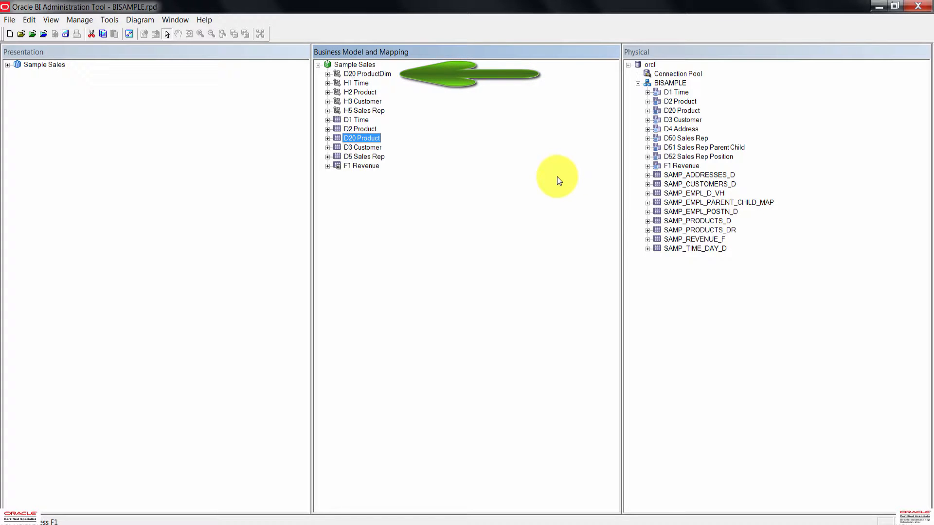
# Rename the D20 ProductDim logical dimension as H20 Product.
pyautogui.click(358, 74)
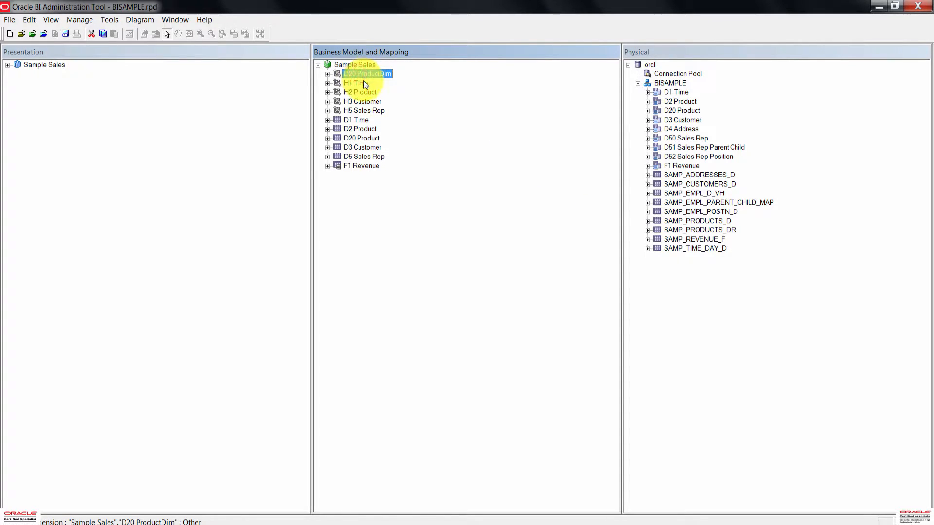
pyautogui.rightClick(366, 73)
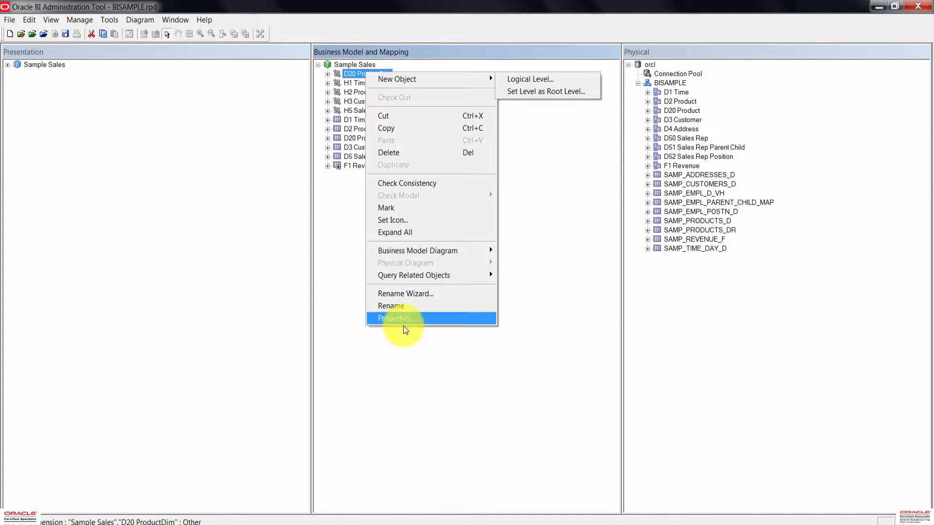
pyautogui.click(402, 305)
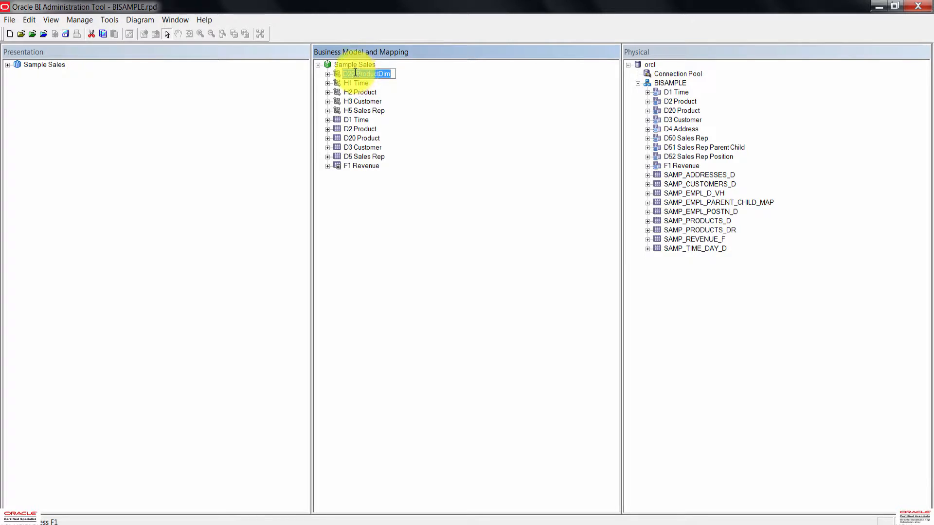
pyautogui.moveTo(355, 74); pyautogui.dragTo(341, 74)
pyautogui.press('capslock')
pyautogui.write('H20')
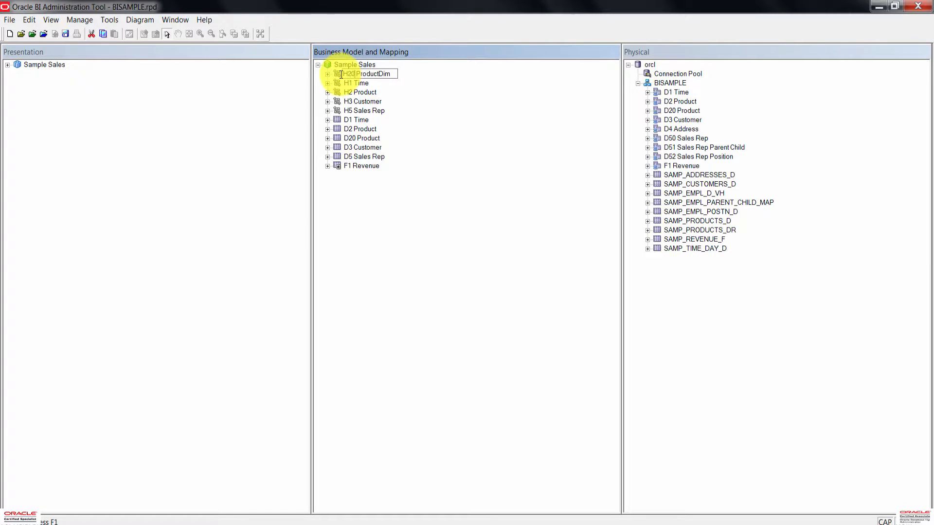
pyautogui.click(393, 73)
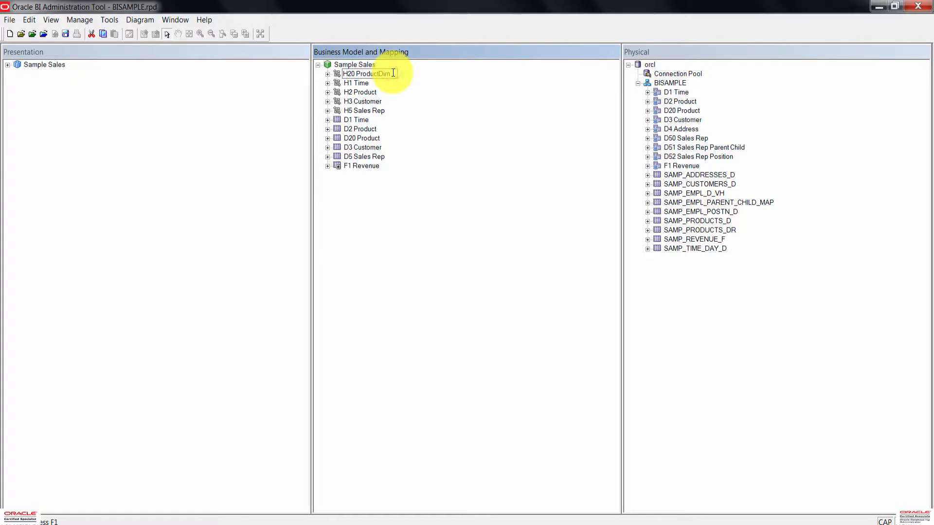
pyautogui.press('BackSpace')
pyautogui.press('BackSpace')
pyautogui.press('BackSpace')
pyautogui.press('Return')
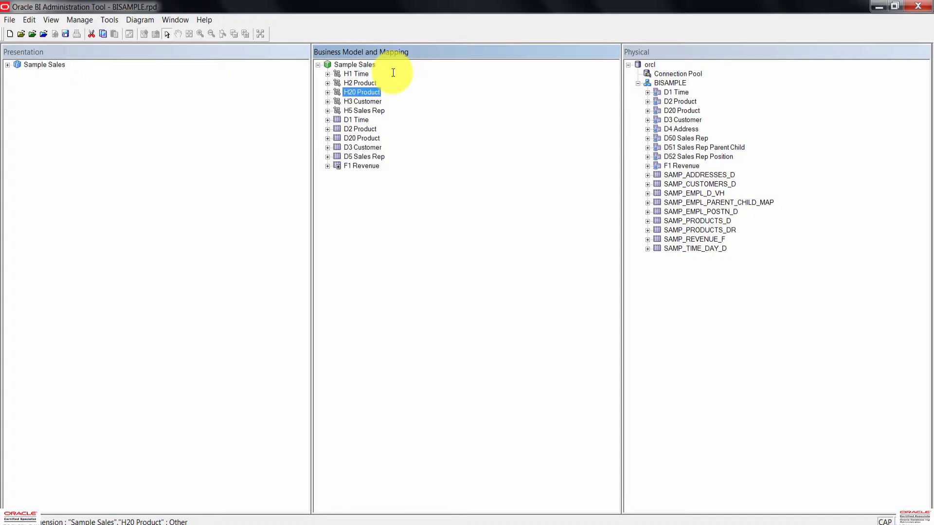
pyautogui.click(389, 302)
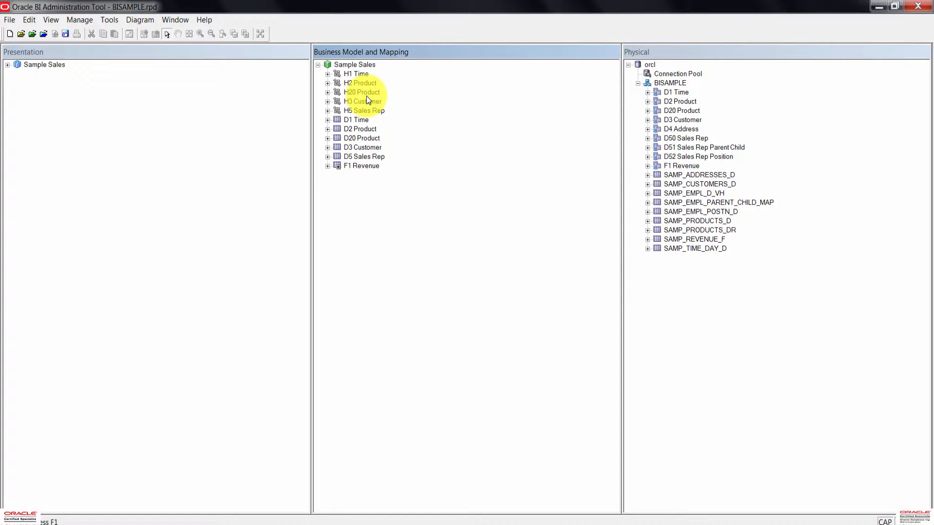
# Set the structure of the H20 Product dimension to both Ragged and Skipped Levels.
pyautogui.doubleClick(363, 93)
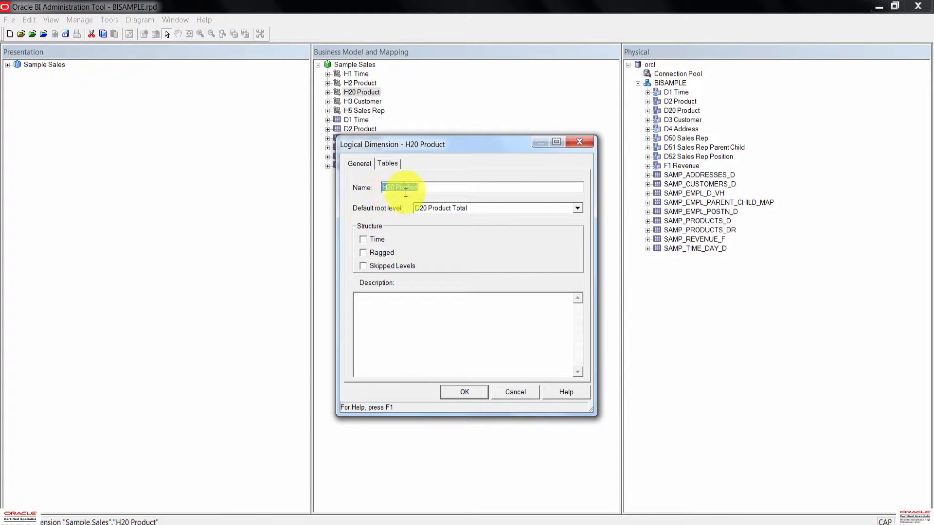
pyautogui.click(364, 252)
pyautogui.click(364, 265)
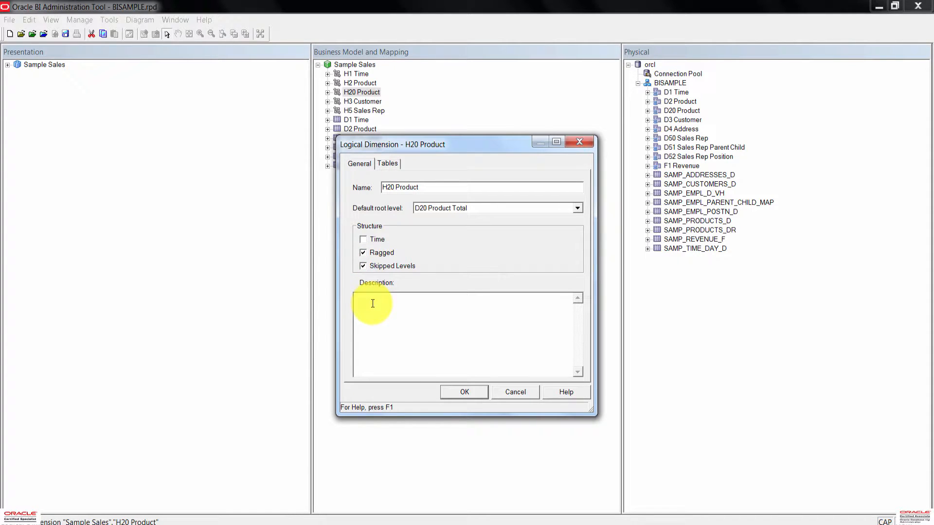
pyautogui.click(466, 393)
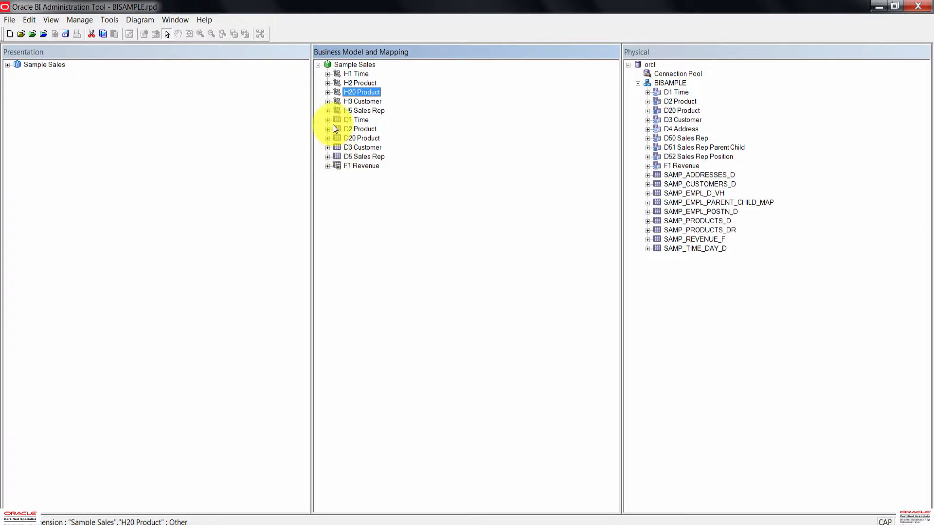
# Expand all levels of the H20 Product dimension down to the columns of D20 Product Detail.
pyautogui.click(327, 92)
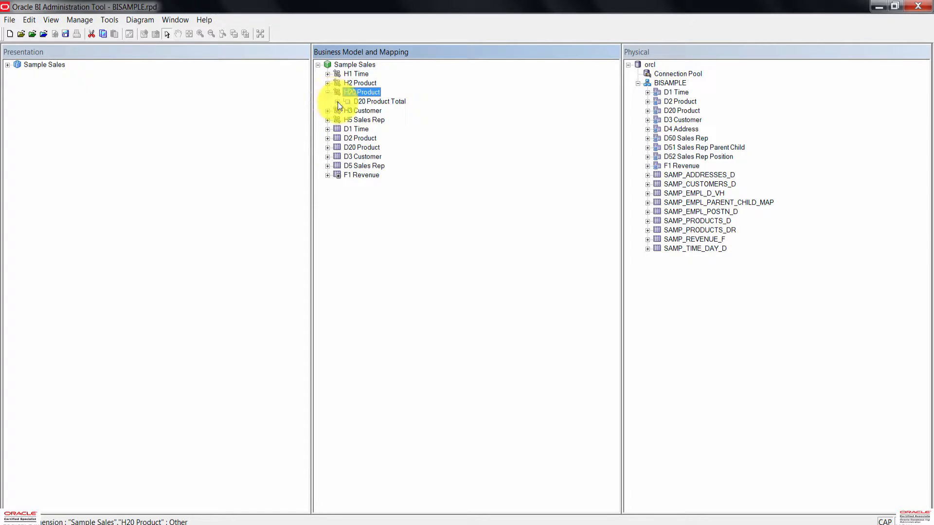
pyautogui.rightClick(361, 93)
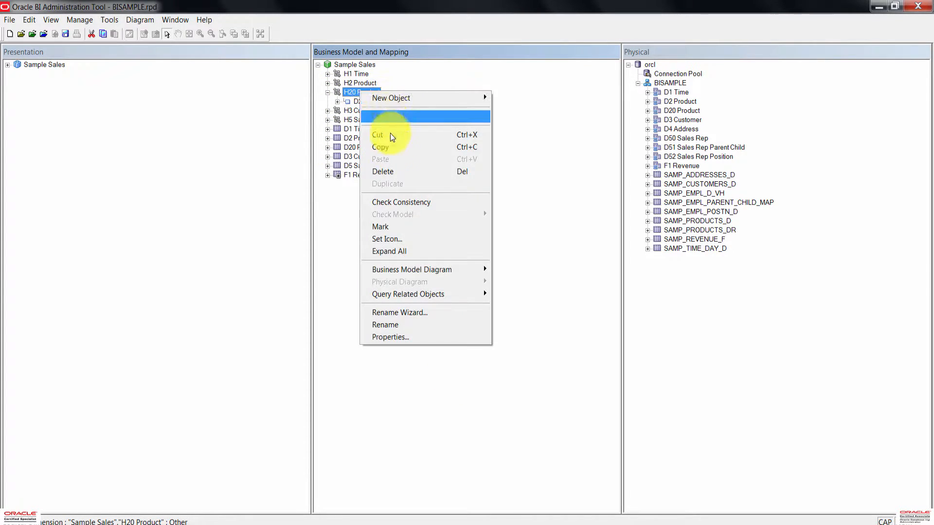
pyautogui.click(406, 253)
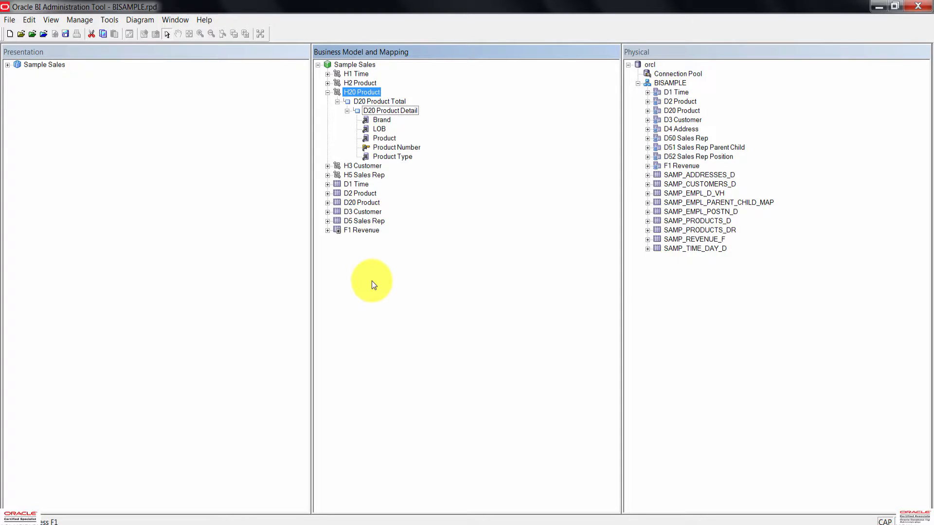
pyautogui.click(373, 283)
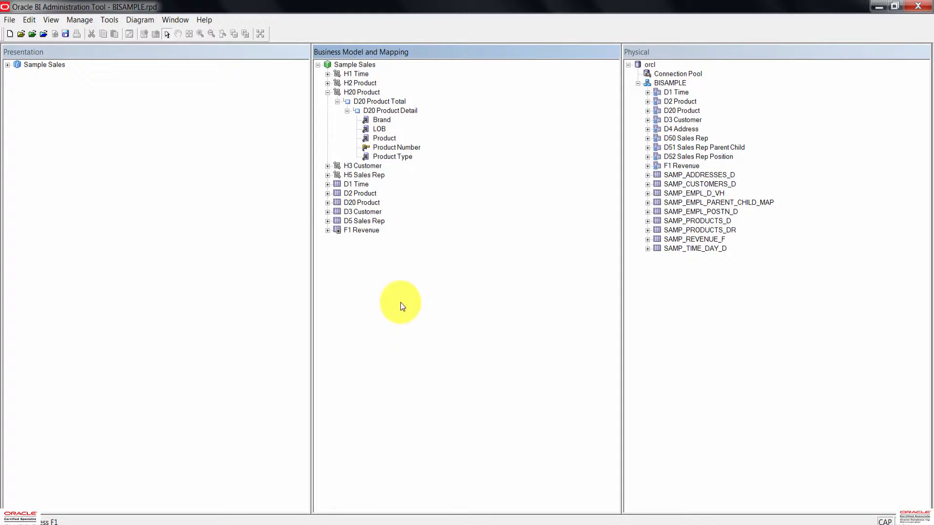
# Add a parent level named Product above the D20 Product Detail level in the H20 Product dimension.
pyautogui.rightClick(398, 111)
pyautogui.moveTo(479, 116)
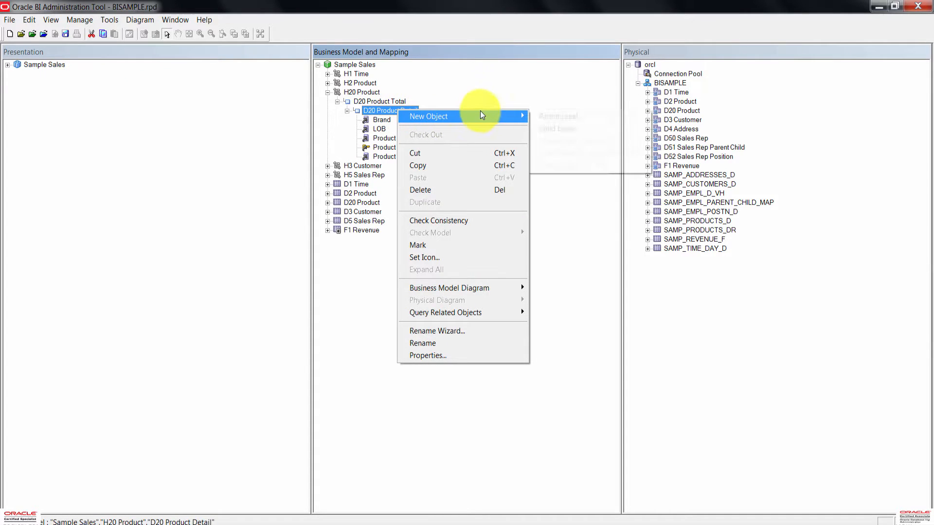
pyautogui.click(564, 117)
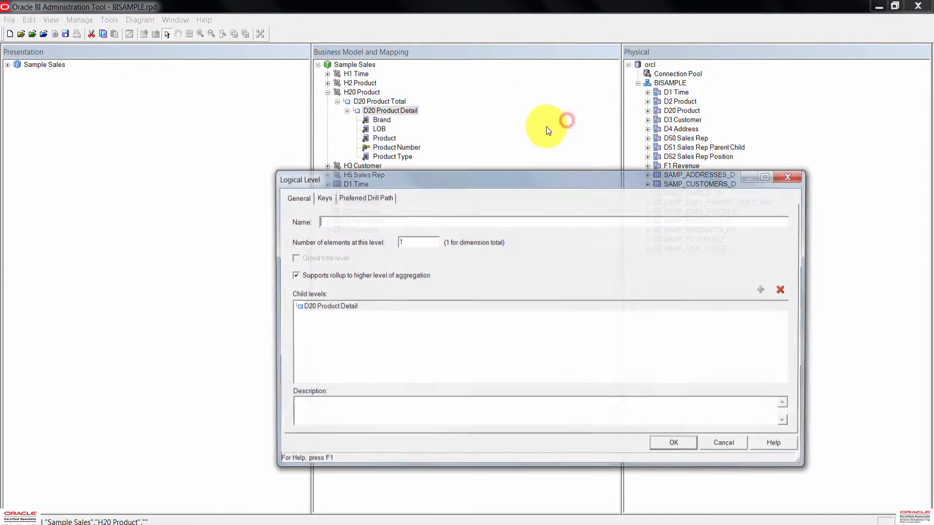
pyautogui.write('Product')
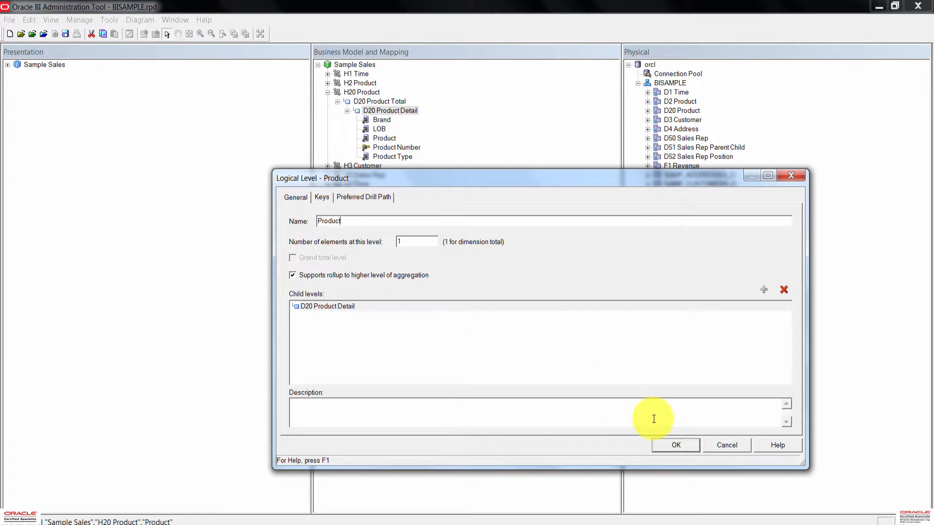
pyautogui.click(674, 446)
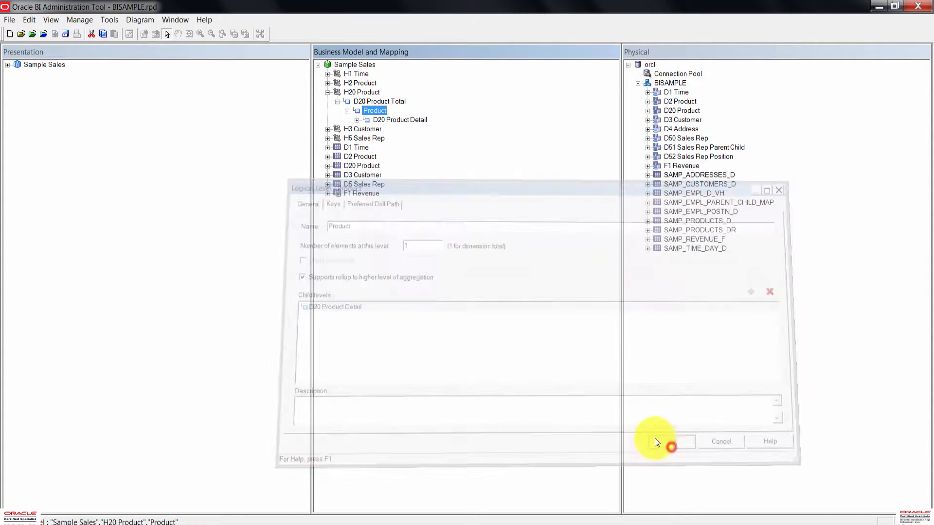
# Add a parent level named Product Type above the Product level in the H20 Product dimension.
pyautogui.rightClick(374, 111)
pyautogui.moveTo(486, 120)
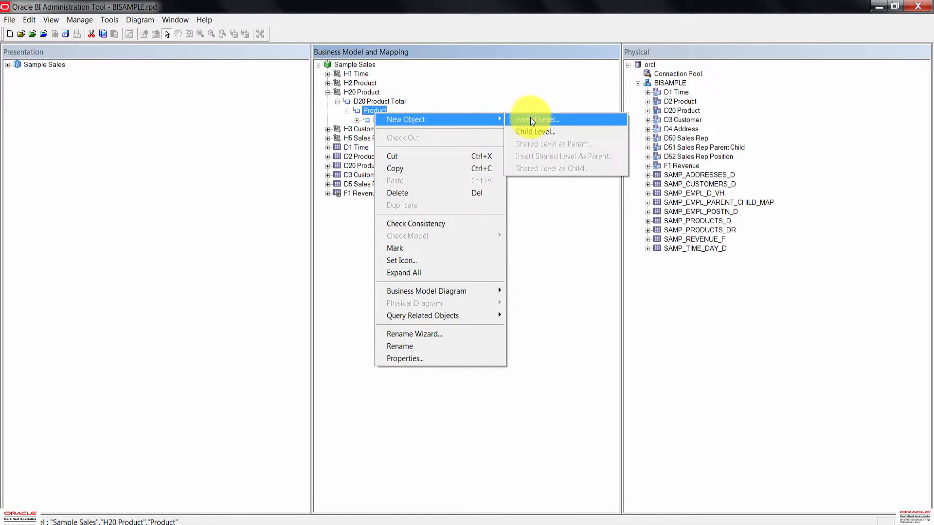
pyautogui.click(556, 120)
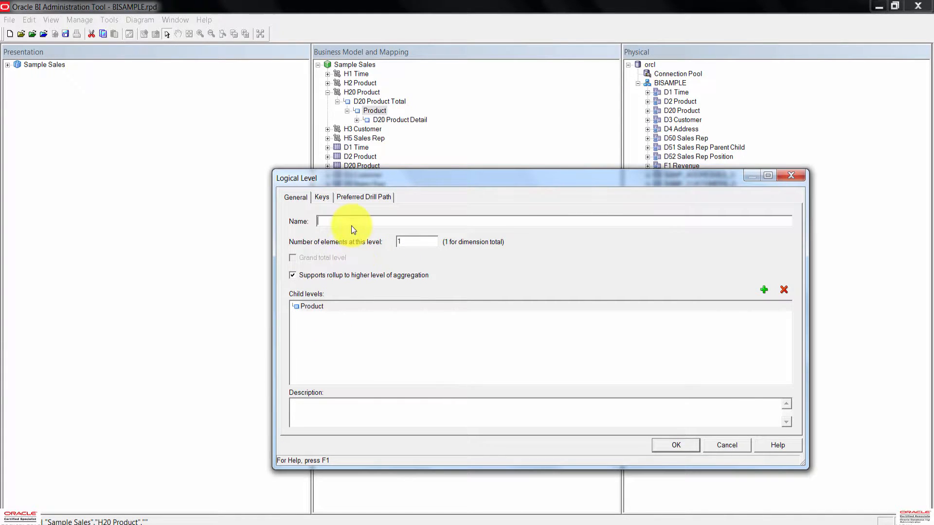
pyautogui.write('Product')
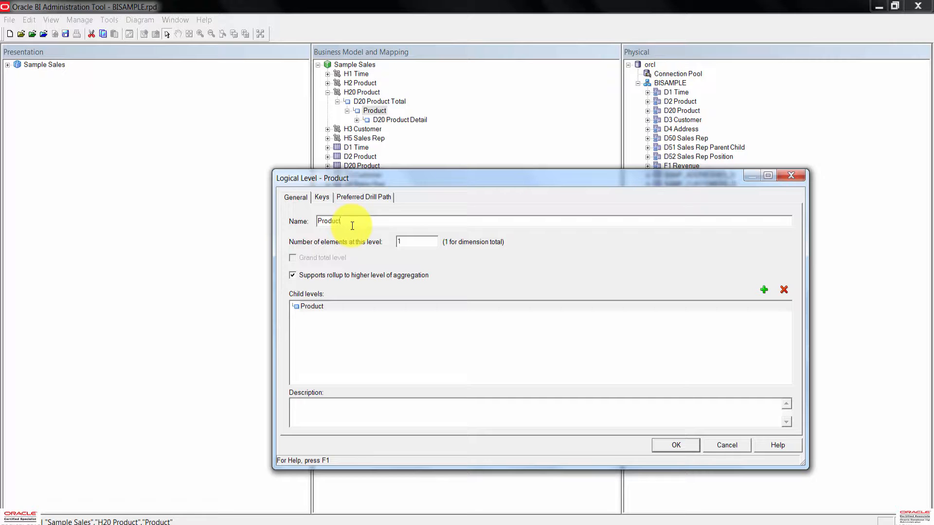
pyautogui.write(' Type')
pyautogui.click(688, 445)
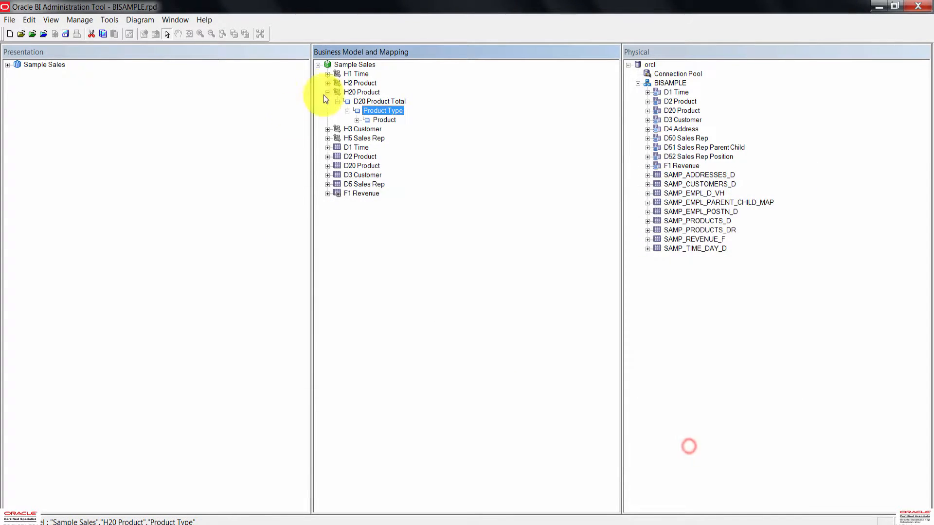
# Add a parent level named Product LOB above the Product Type level in the H20 Product dimension.
pyautogui.rightClick(388, 111)
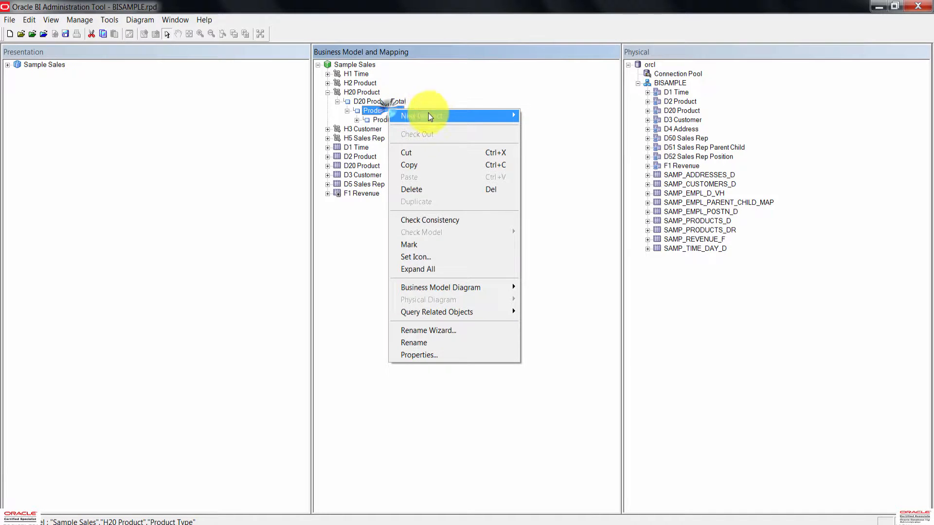
pyautogui.moveTo(423, 116)
pyautogui.click(562, 127)
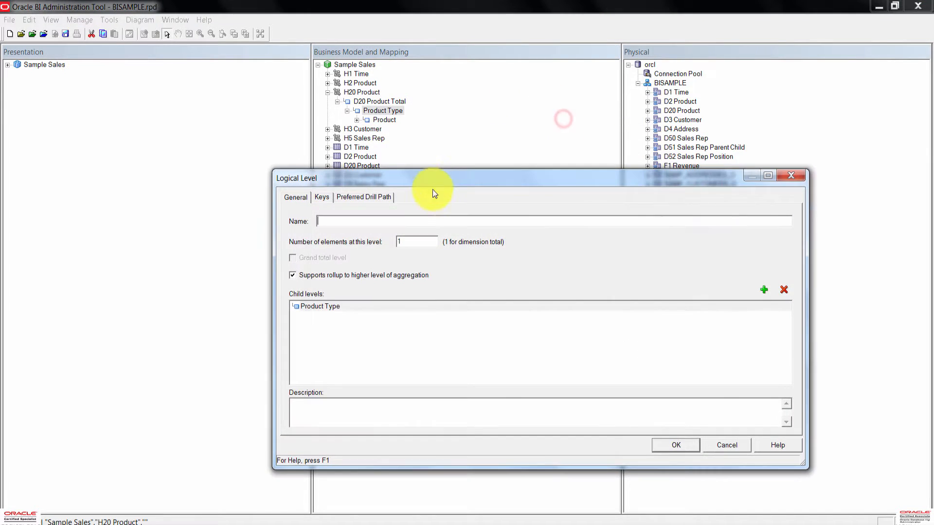
pyautogui.write('Produ')
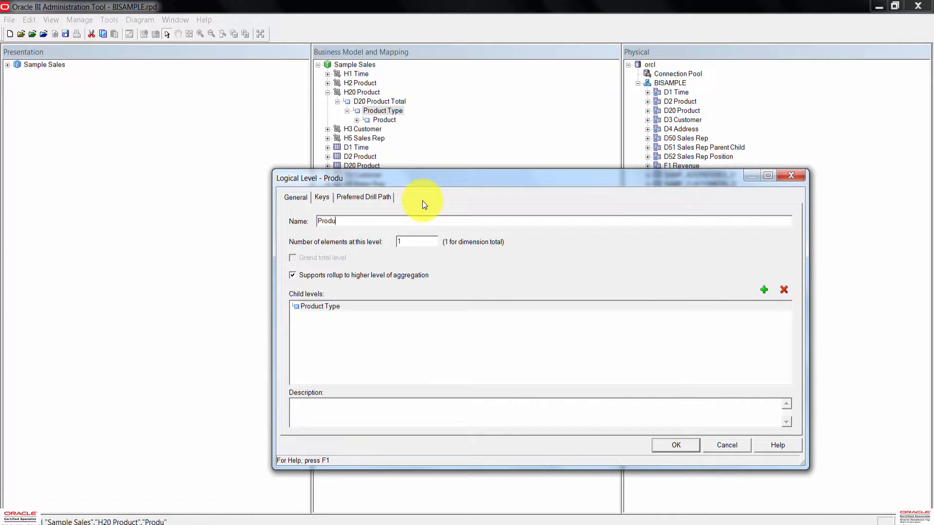
pyautogui.write('ct LOB')
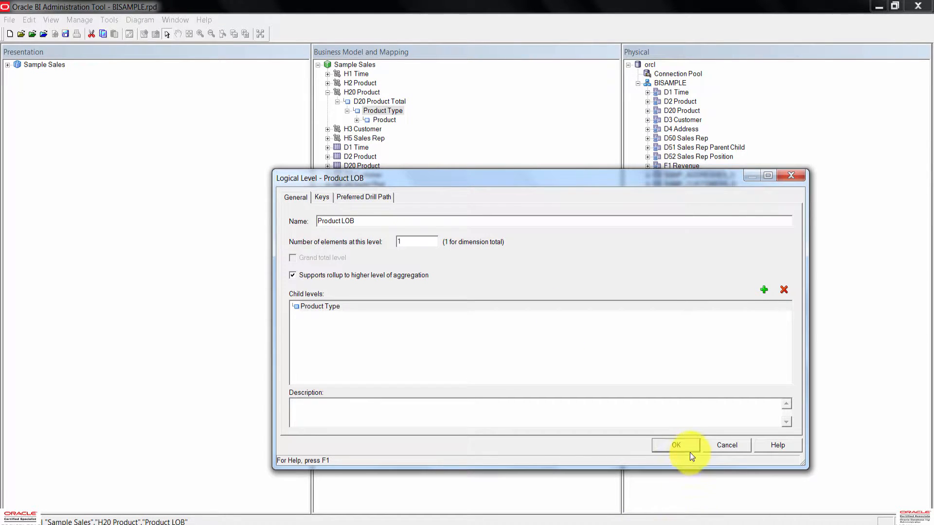
pyautogui.click(677, 446)
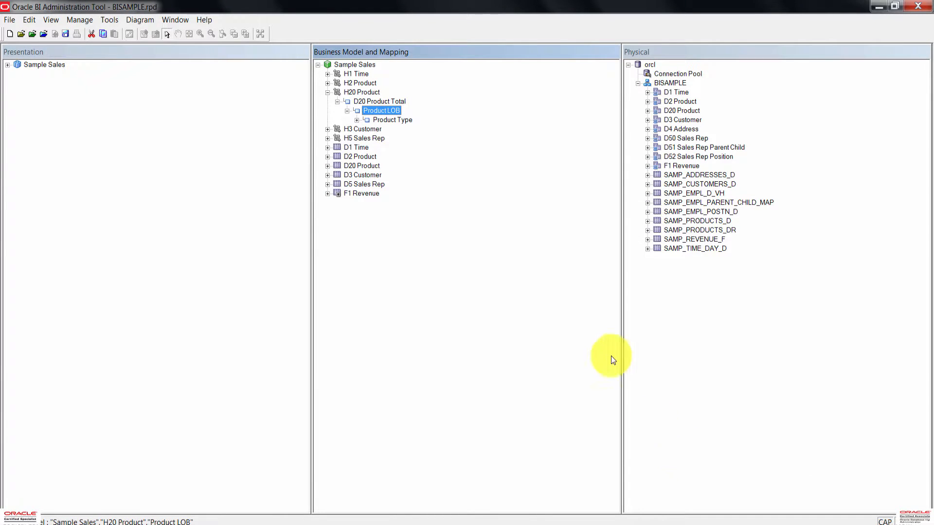
# Add a parent level named Product Brand above the Product LOB level in the H20 Product dimension.
pyautogui.rightClick(385, 111)
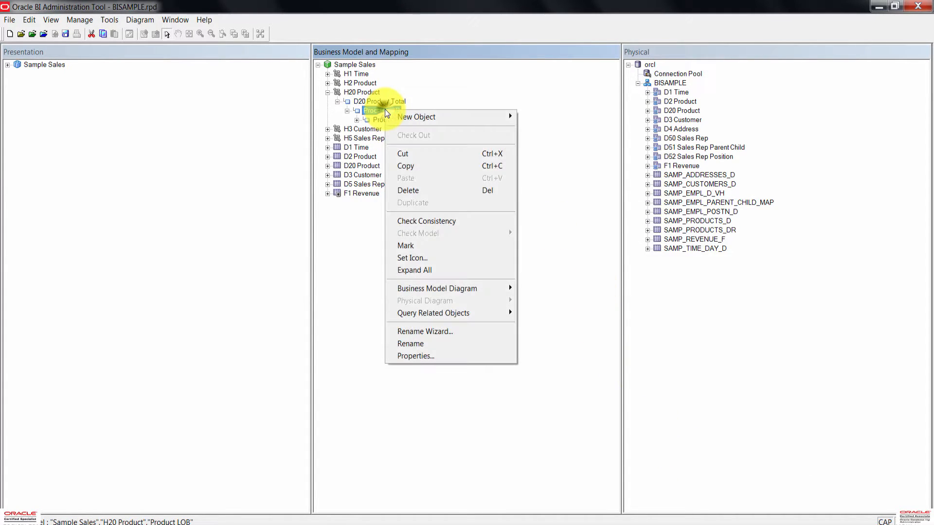
pyautogui.moveTo(470, 117)
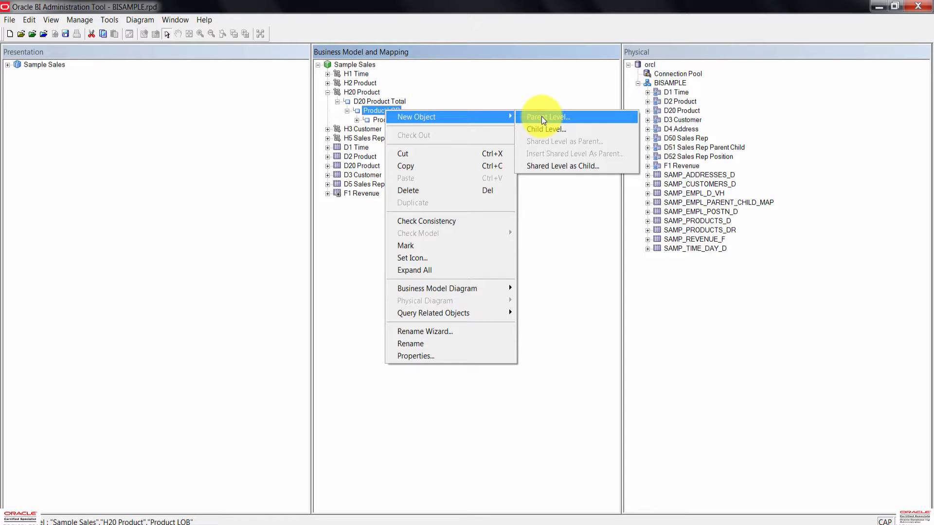
pyautogui.click(544, 118)
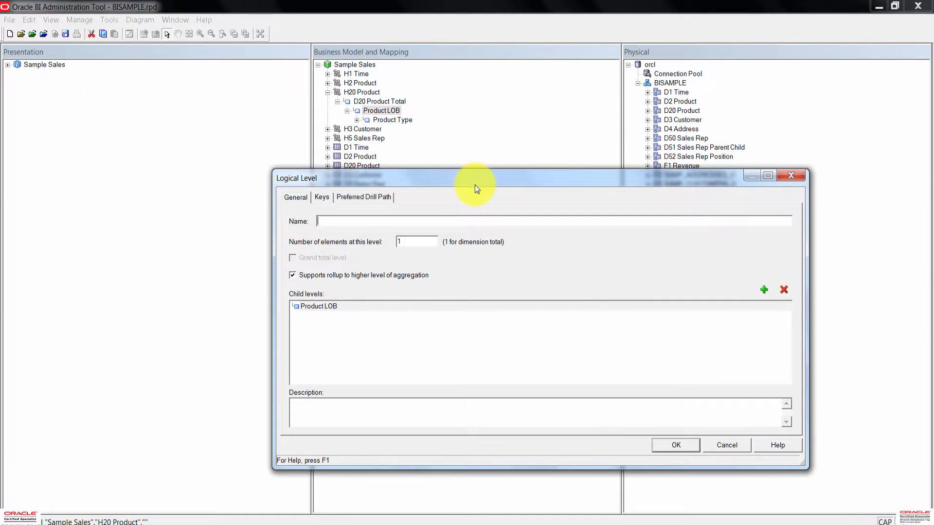
pyautogui.write('Product')
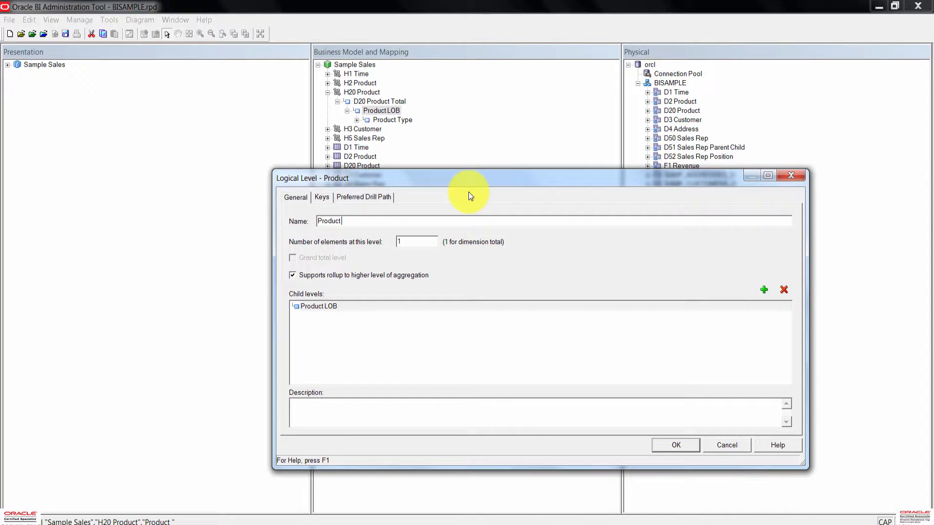
pyautogui.write(' Brand')
pyautogui.click(689, 446)
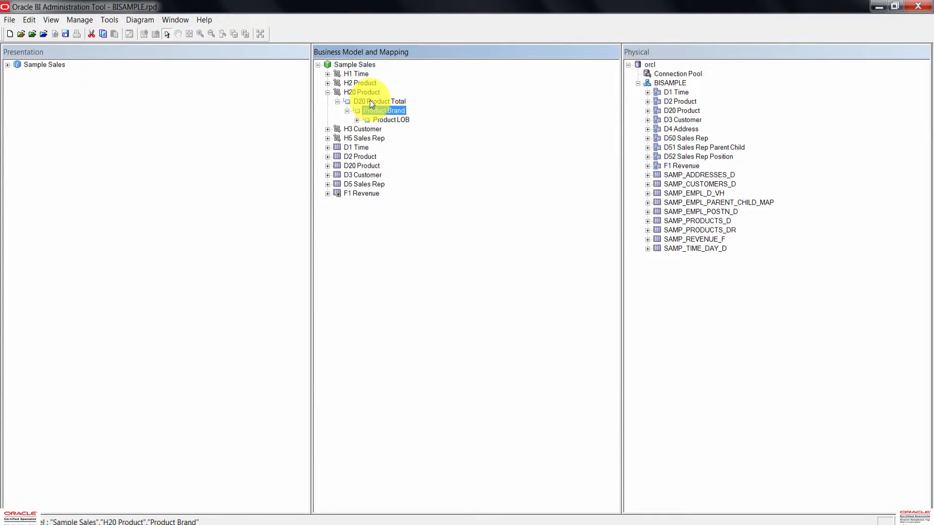
# Review the D20 Product Total level's general settings and expand the hierarchy beneath it down to the D20 Product Detail columns.
pyautogui.doubleClick(370, 101)
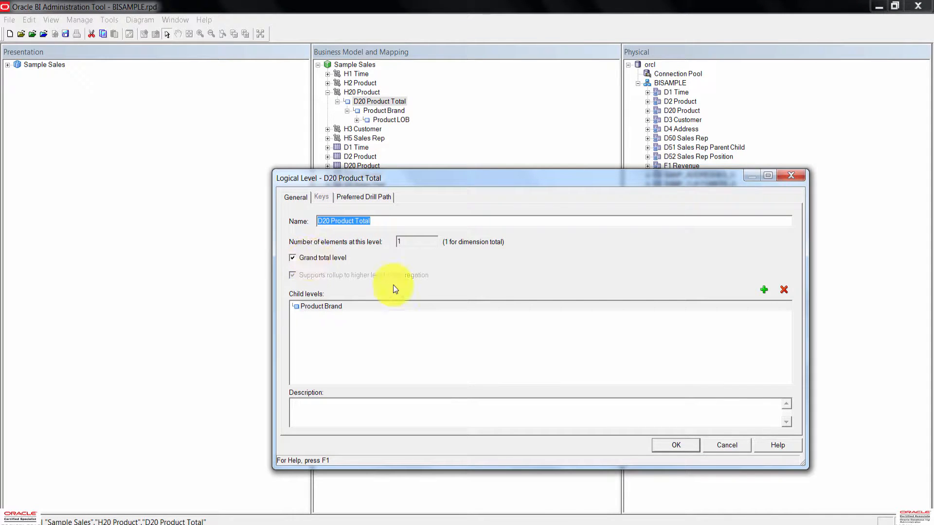
pyautogui.click(677, 445)
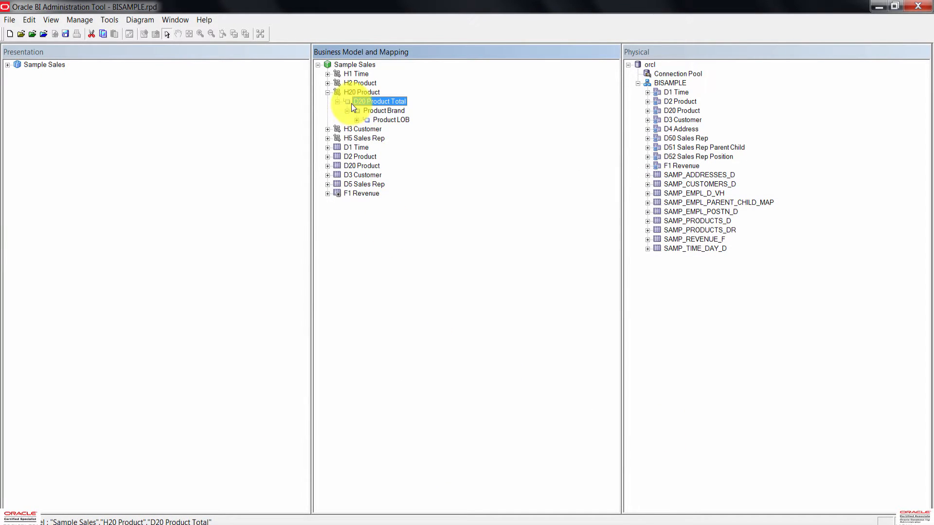
pyautogui.click(356, 120)
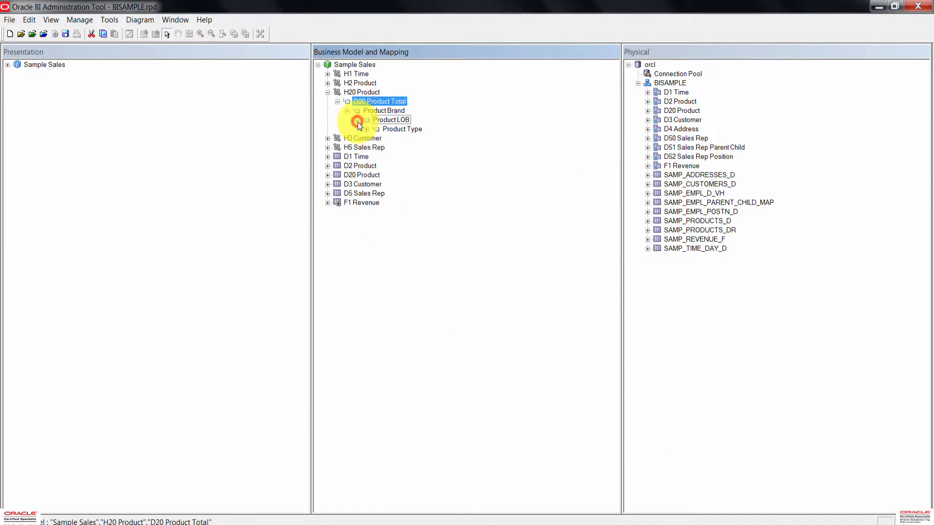
pyautogui.click(366, 129)
pyautogui.click(377, 138)
pyautogui.click(386, 147)
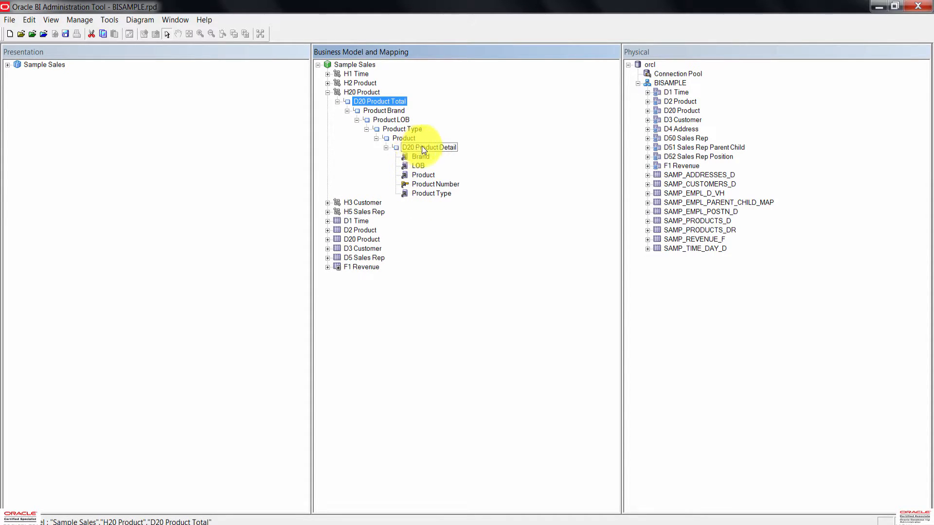
# Move the Brand, LOB, Product and Product Type columns from D20 Product Detail to the Product Brand, Product LOB, Product and Product Type levels respectively.
pyautogui.click(422, 158)
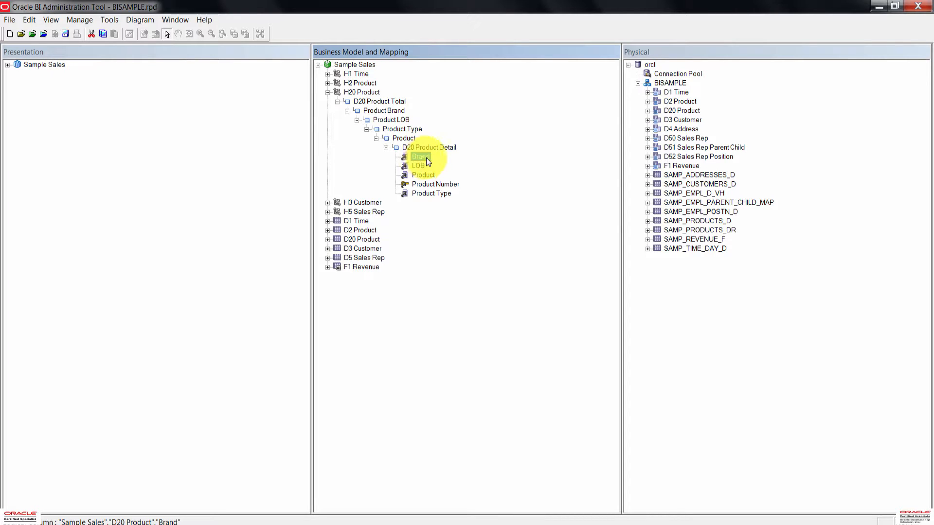
pyautogui.moveTo(426, 158); pyautogui.dragTo(386, 116)
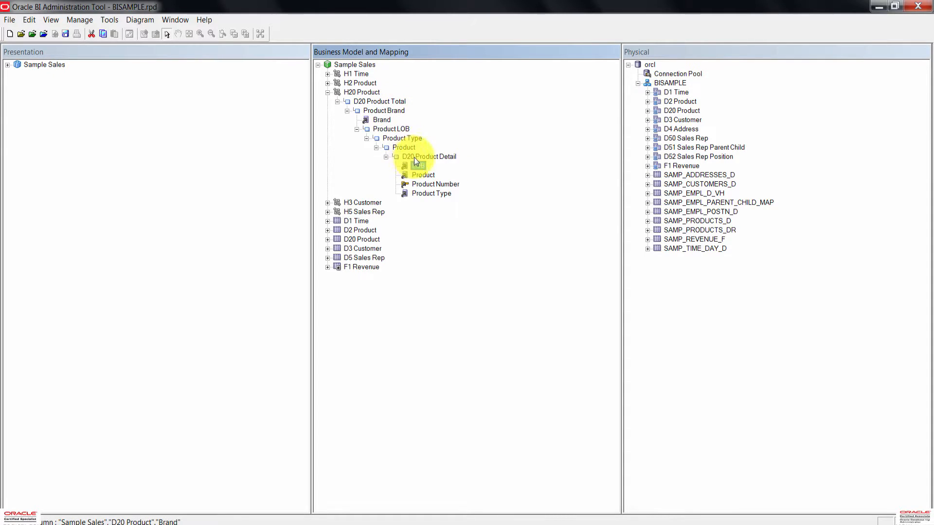
pyautogui.moveTo(420, 166); pyautogui.dragTo(395, 130)
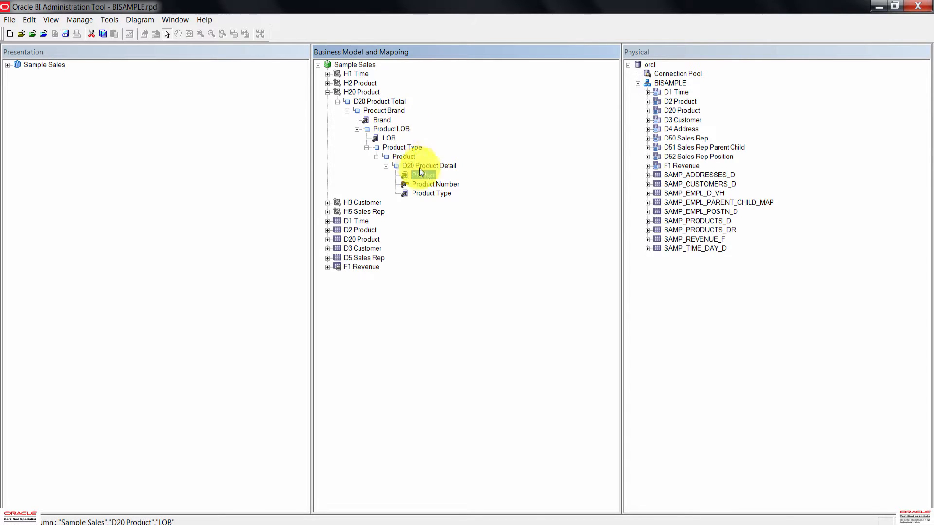
pyautogui.moveTo(427, 178); pyautogui.dragTo(402, 162)
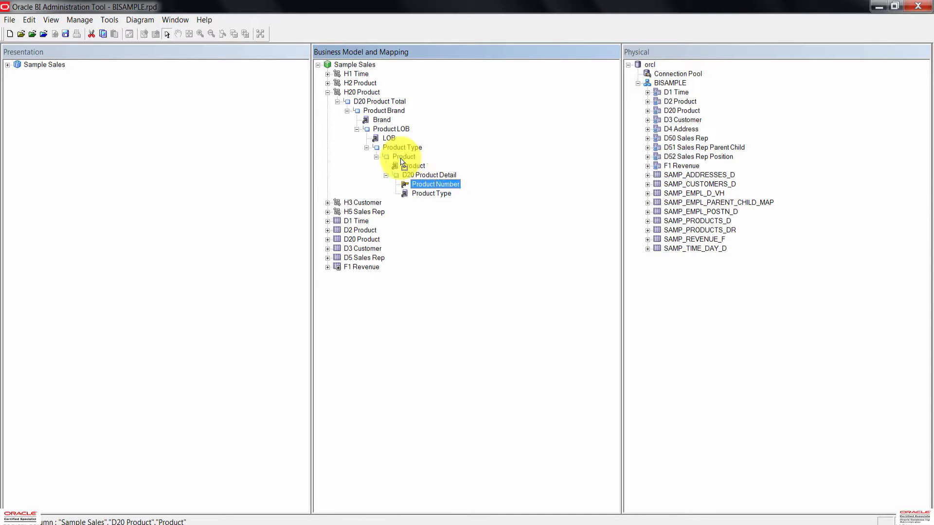
pyautogui.click(432, 194)
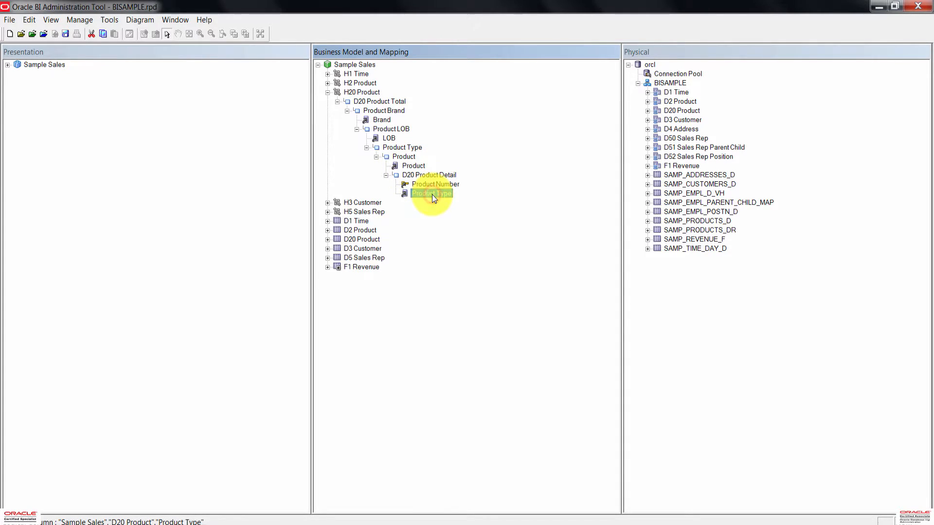
pyautogui.moveTo(432, 194); pyautogui.dragTo(404, 151)
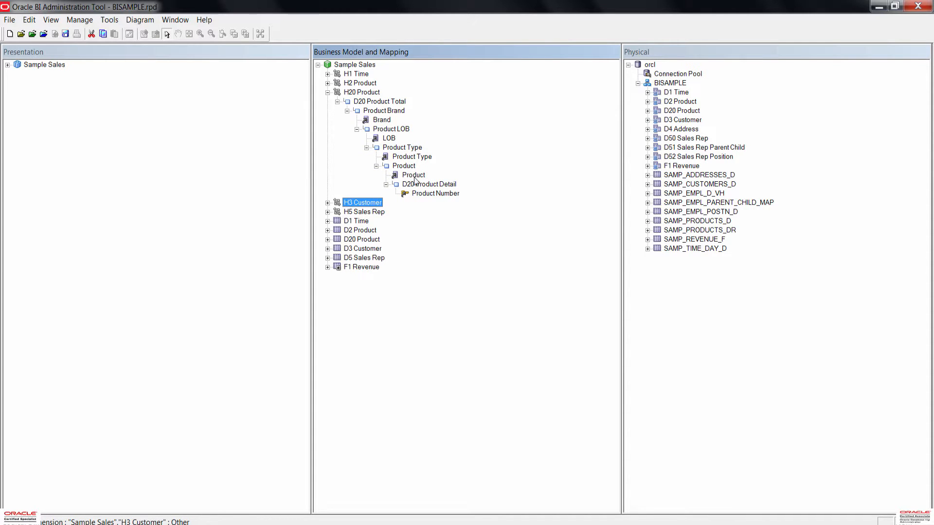
pyautogui.click(413, 176)
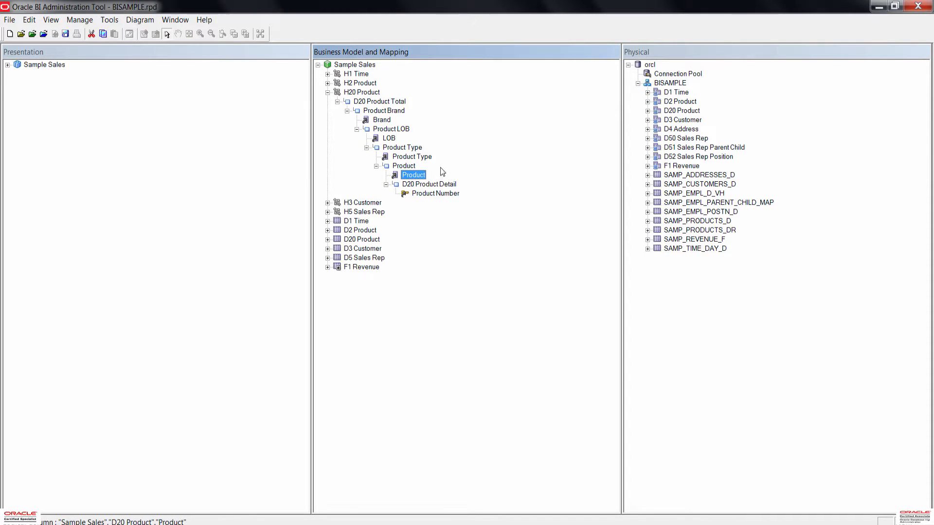
pyautogui.click(436, 185)
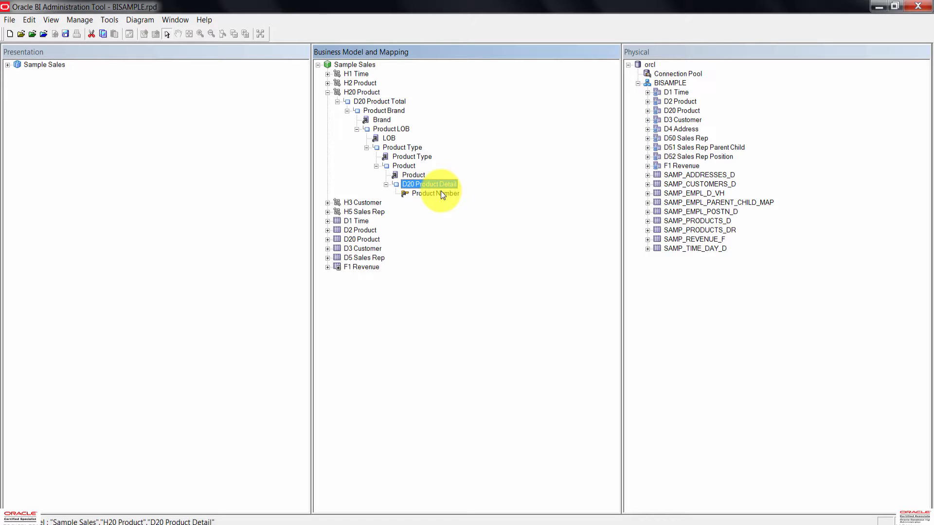
pyautogui.click(436, 194)
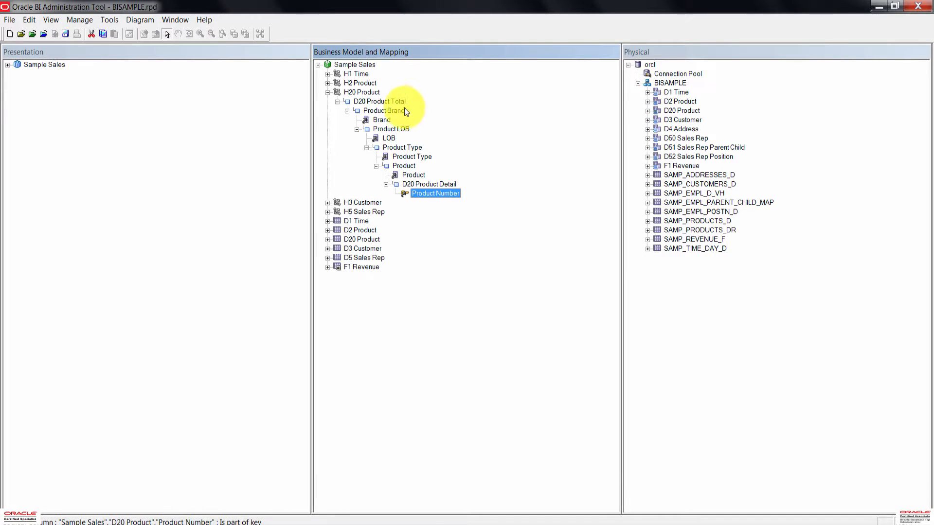
# Add a key named Brand, based on the Brand column, to the Product Brand level of the H20 Product dimension.
pyautogui.click(382, 120)
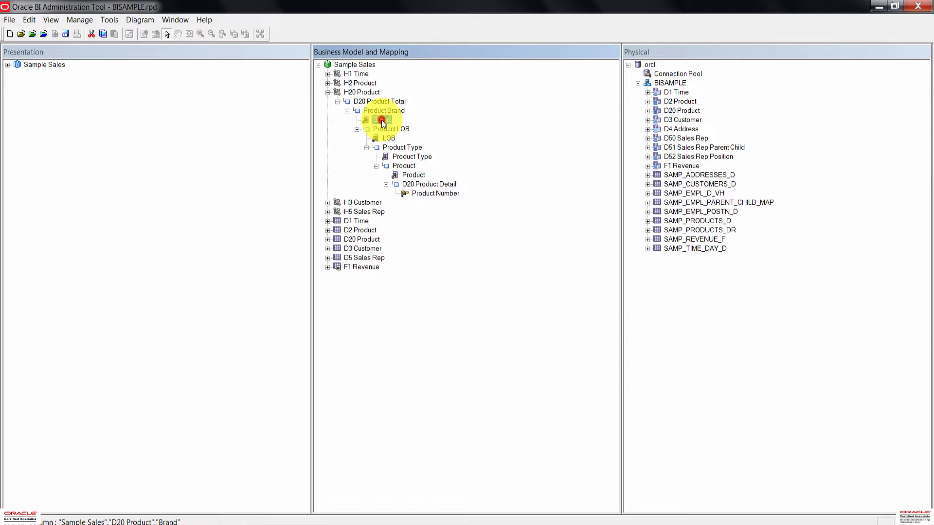
pyautogui.doubleClick(395, 112)
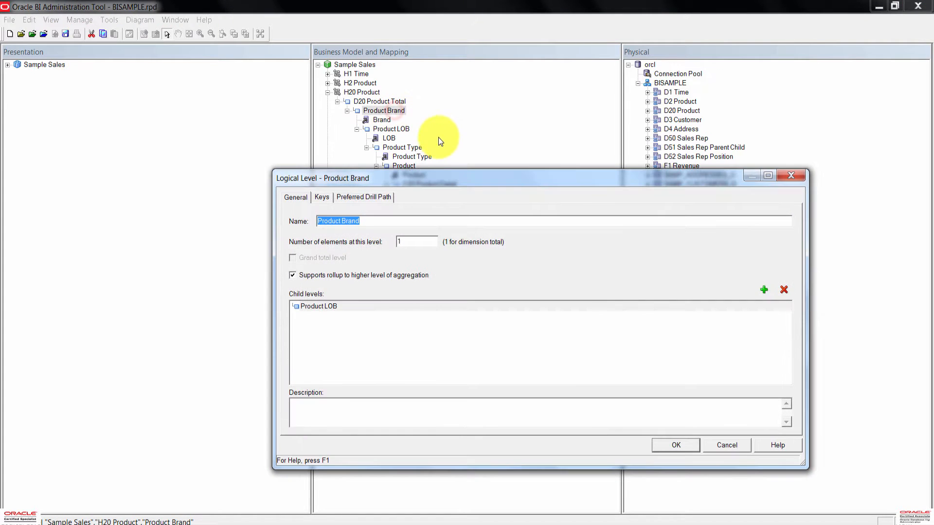
pyautogui.click(323, 197)
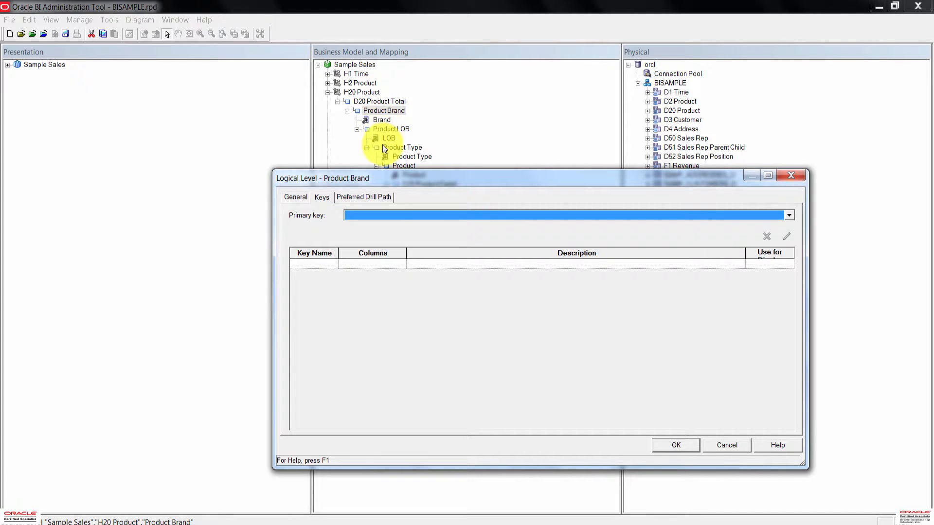
pyautogui.click(315, 262)
pyautogui.write('Brand')
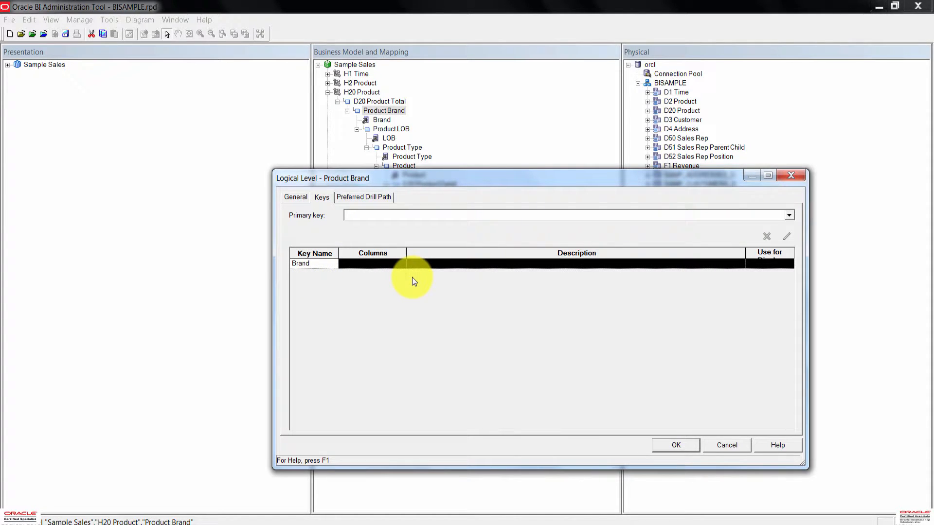
pyautogui.click(396, 263)
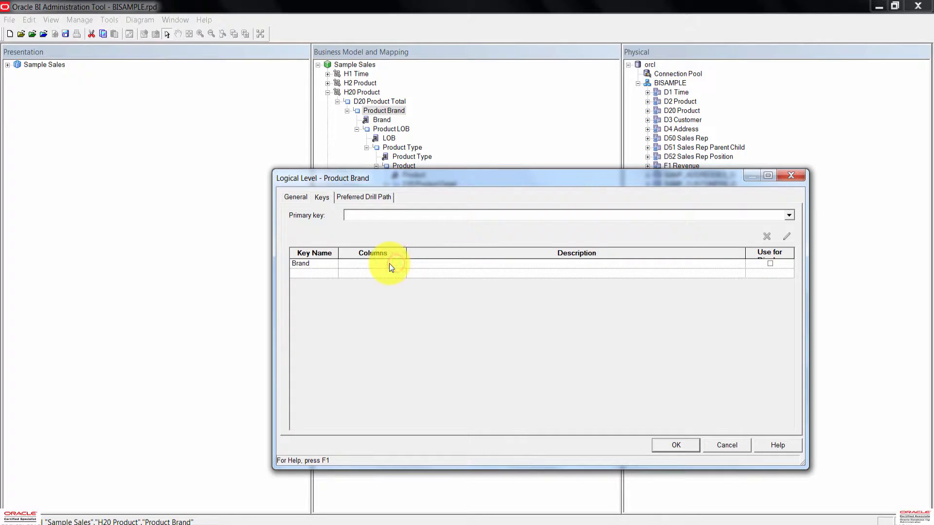
pyautogui.click(389, 264)
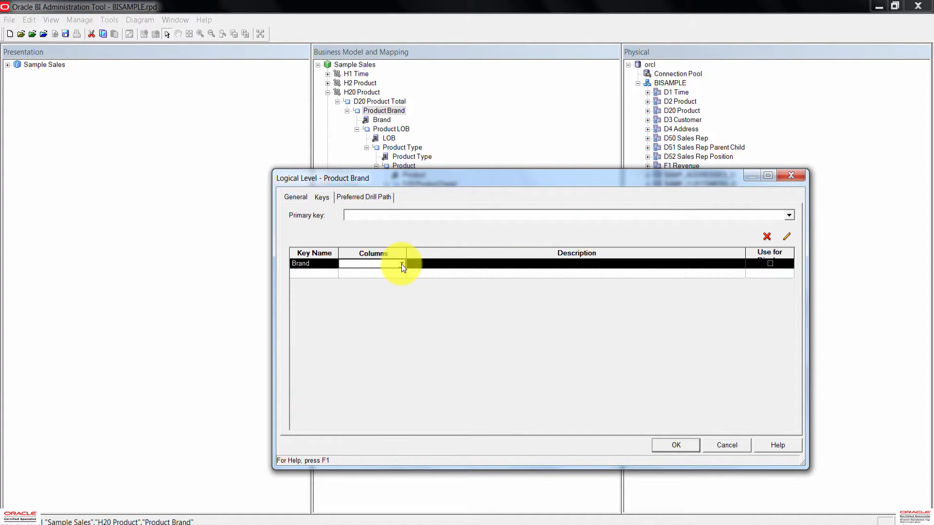
pyautogui.click(402, 263)
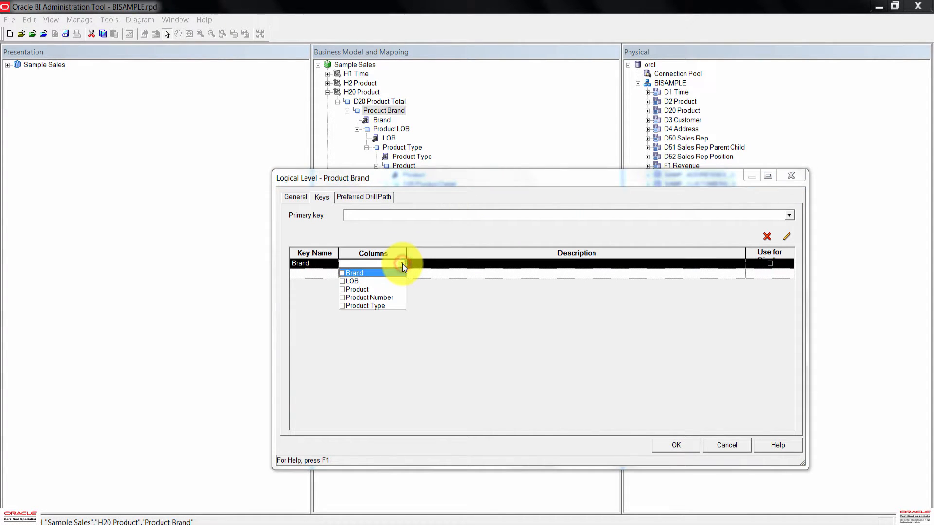
pyautogui.click(341, 273)
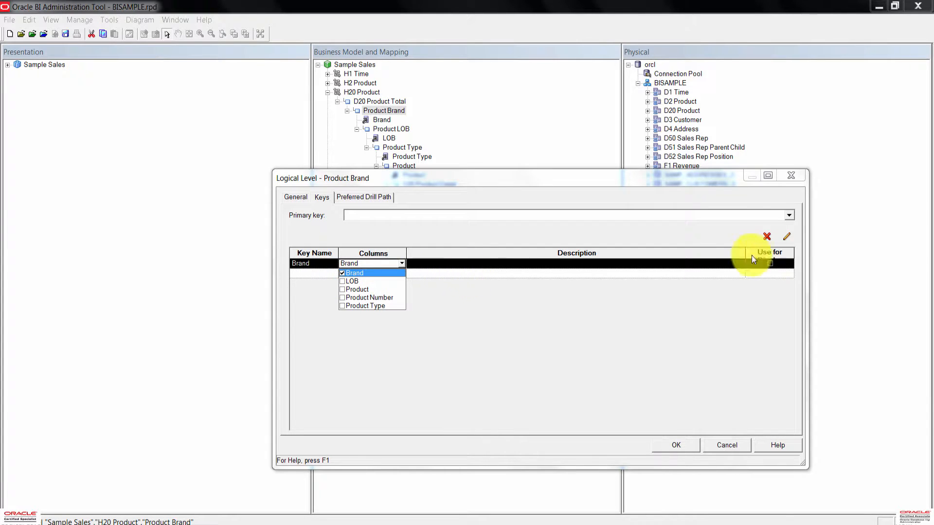
# Enable the Brand key for display and set it as the primary key of the Product Brand level.
pyautogui.click(770, 263)
pyautogui.click(769, 263)
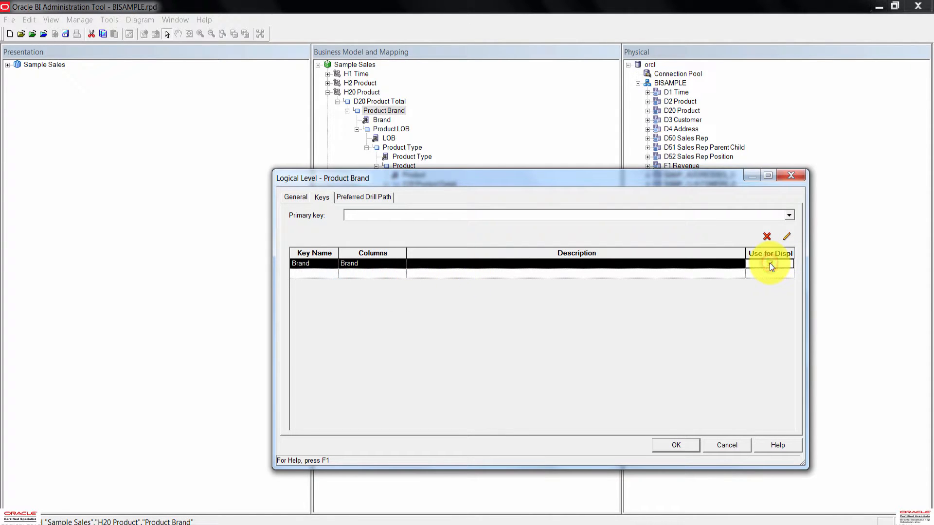
pyautogui.moveTo(744, 253); pyautogui.dragTo(688, 261)
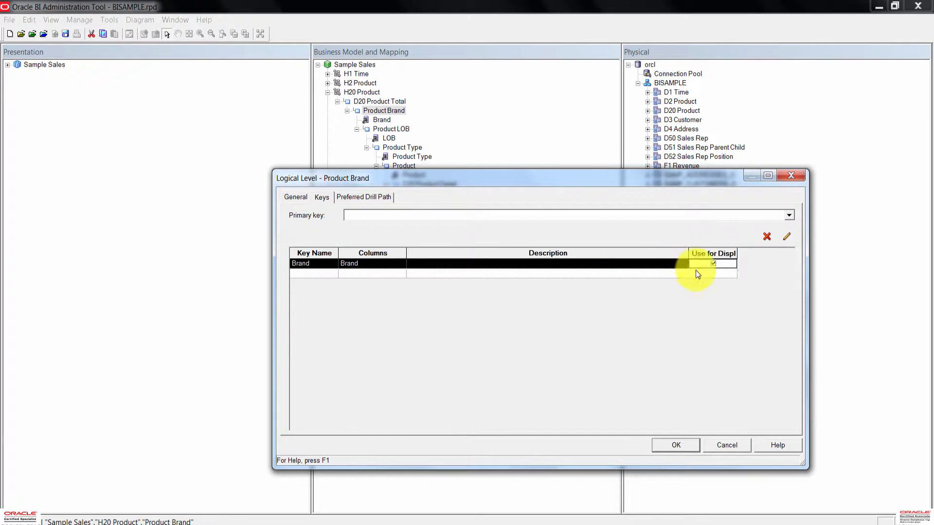
pyautogui.doubleClick(737, 253)
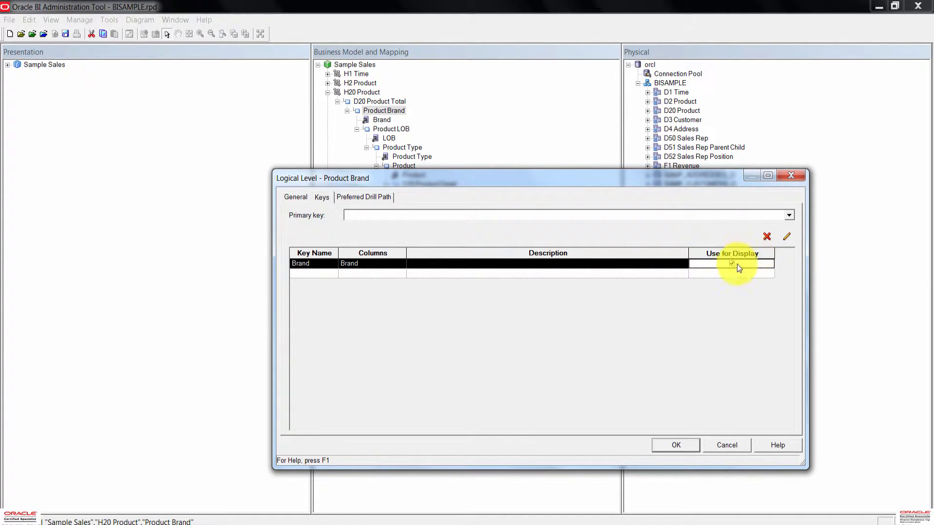
pyautogui.click(791, 215)
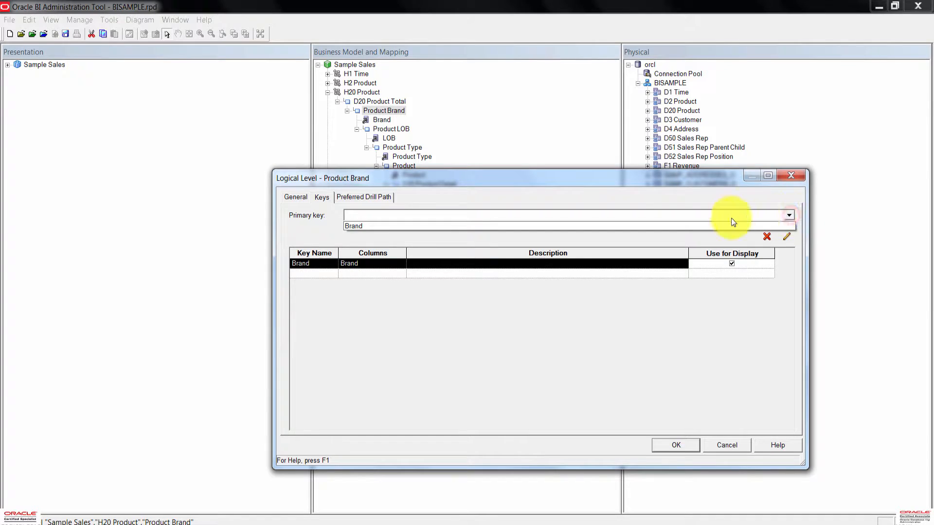
pyautogui.click(459, 225)
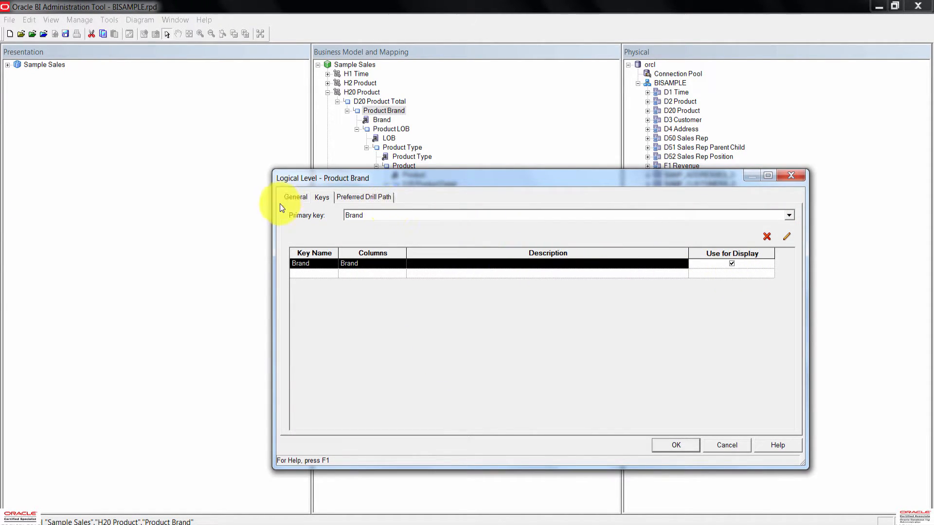
pyautogui.click(678, 445)
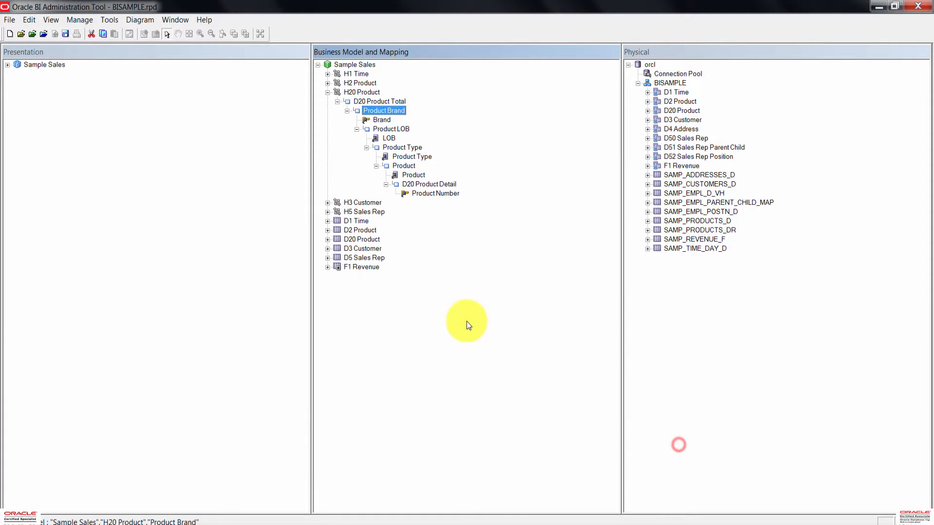
pyautogui.click(366, 119)
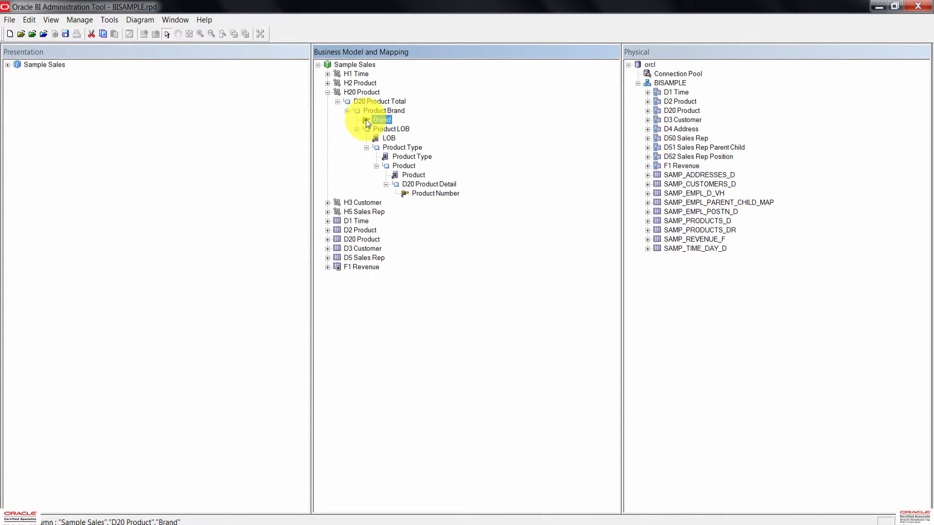
# Create a logical level key from the LOB column with display use enabled, and check it in the Product LOB level's keys.
pyautogui.rightClick(388, 138)
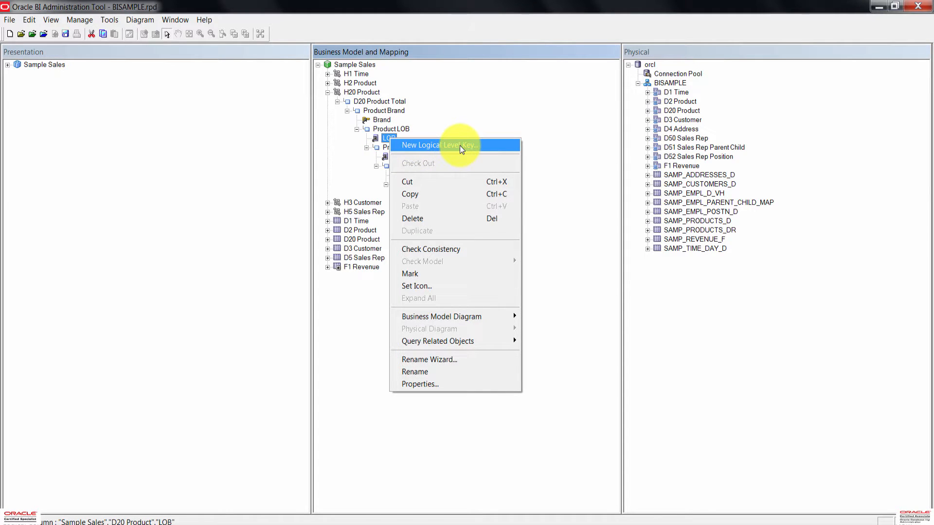
pyautogui.click(437, 146)
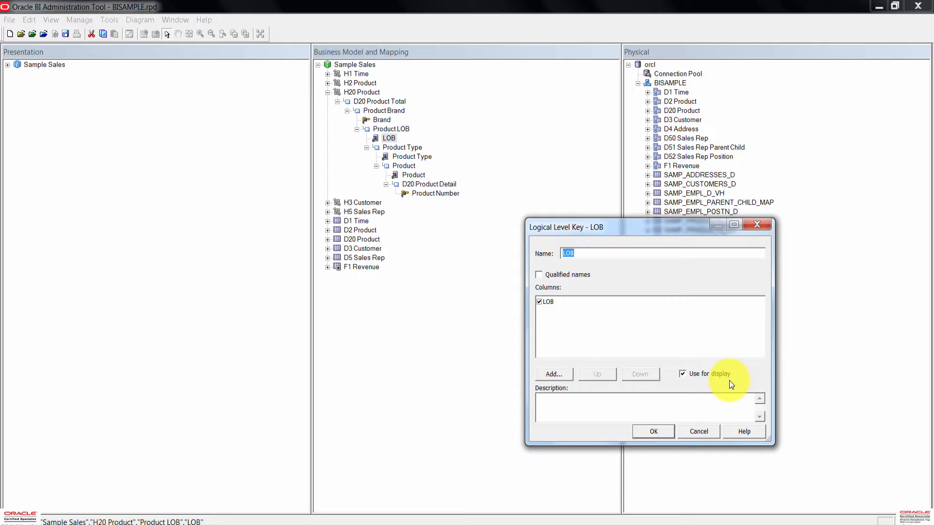
pyautogui.click(663, 431)
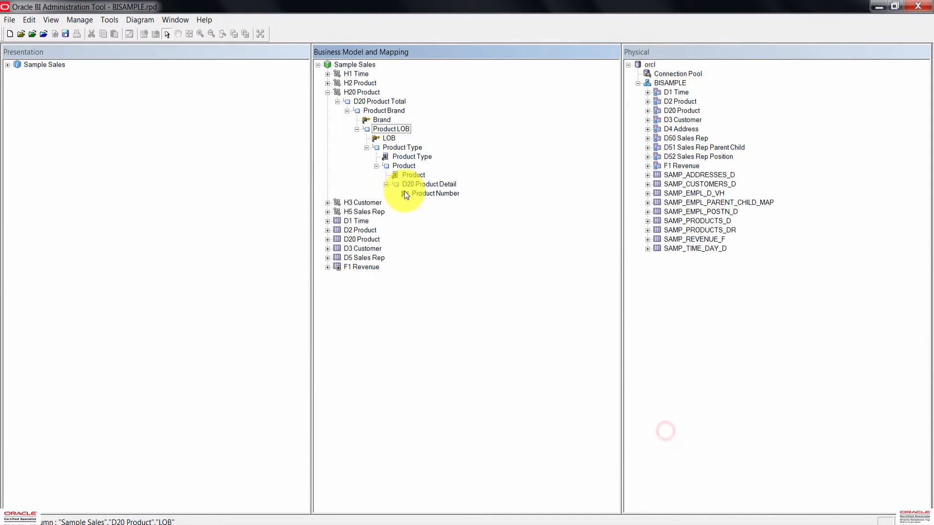
pyautogui.doubleClick(392, 130)
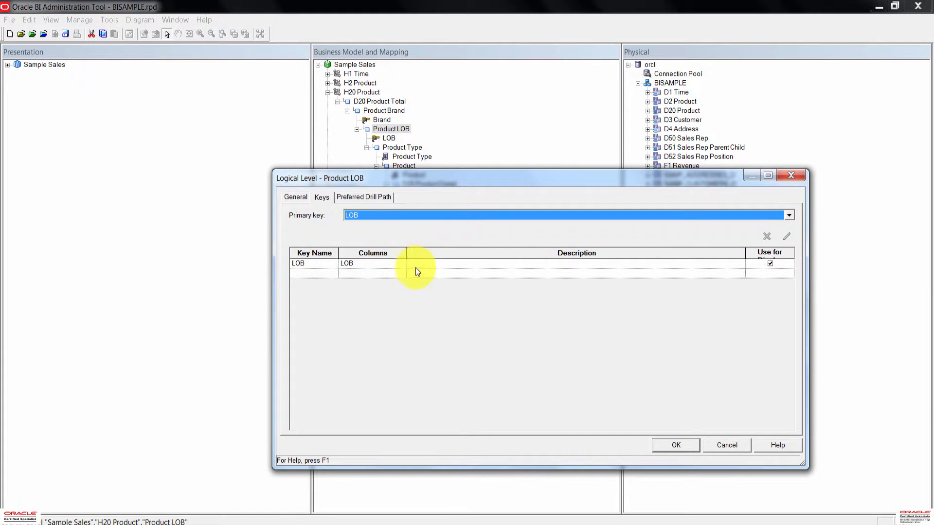
pyautogui.click(672, 446)
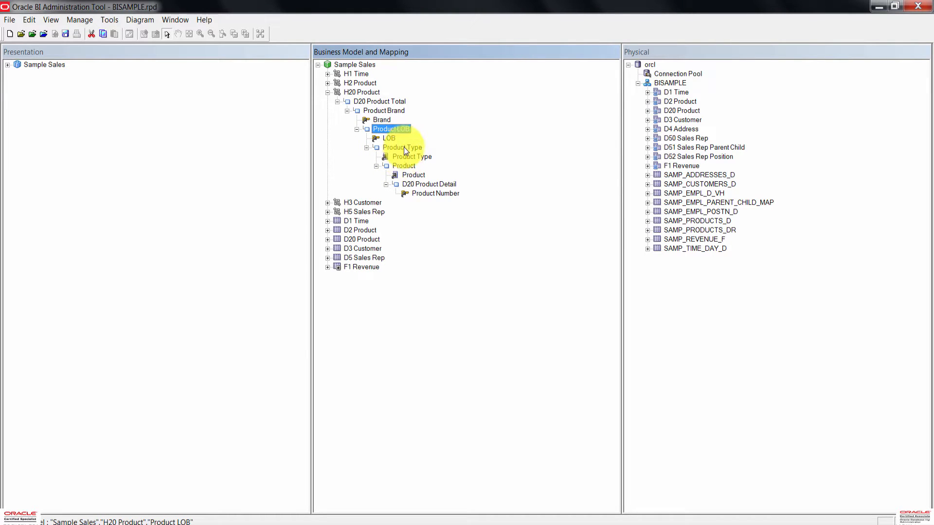
# Create a logical level key from the Product Type column in the Product Type level, with display use enabled.
pyautogui.doubleClick(404, 146)
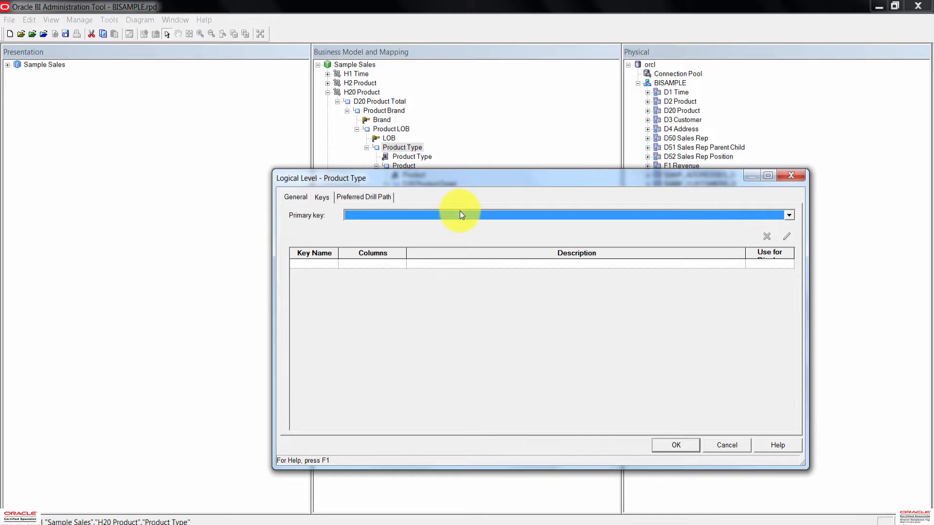
pyautogui.click(726, 444)
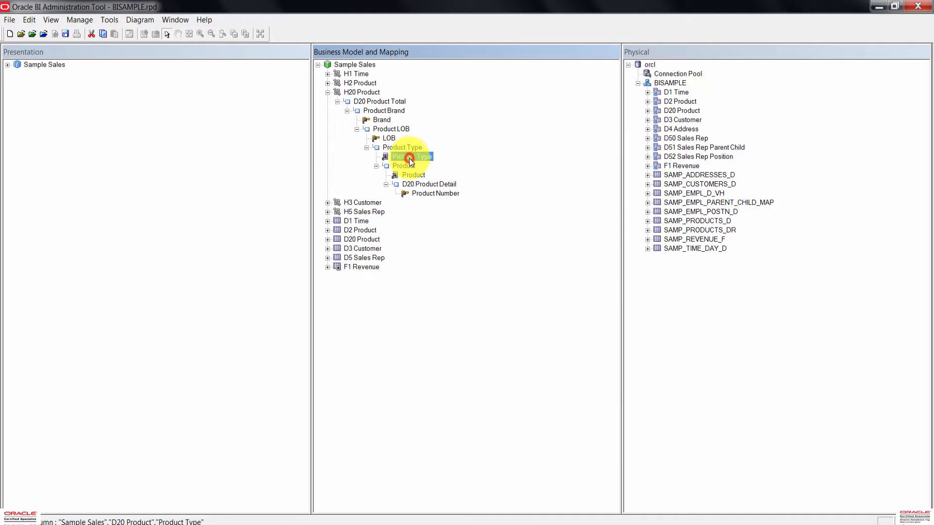
pyautogui.click(410, 158)
pyautogui.rightClick(412, 161)
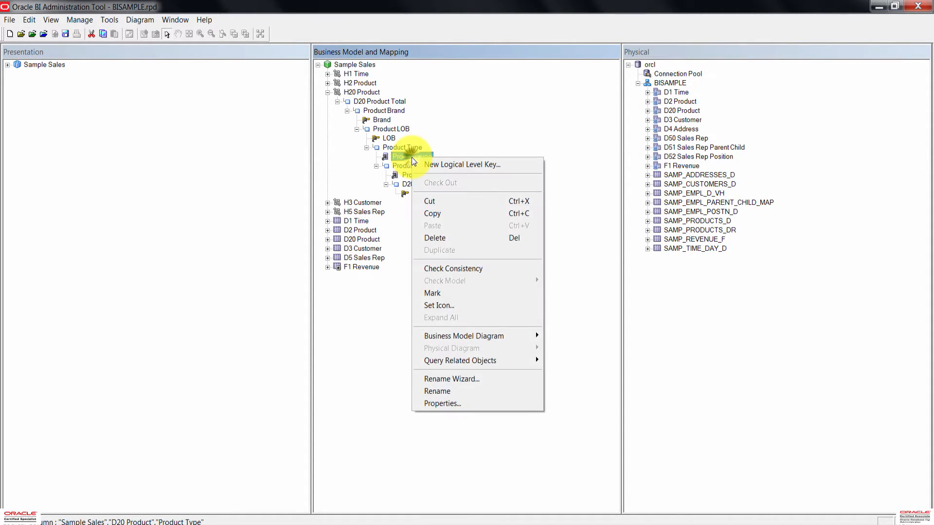
pyautogui.click(469, 166)
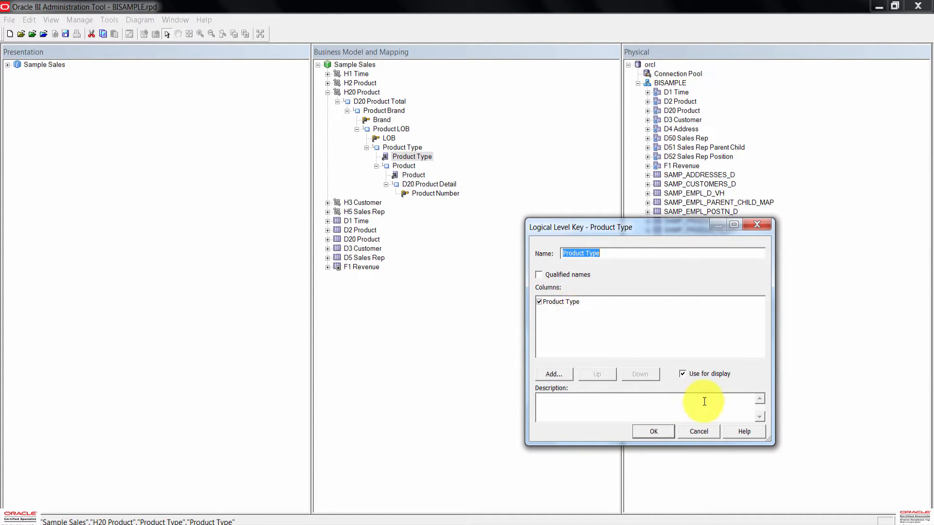
pyautogui.click(652, 432)
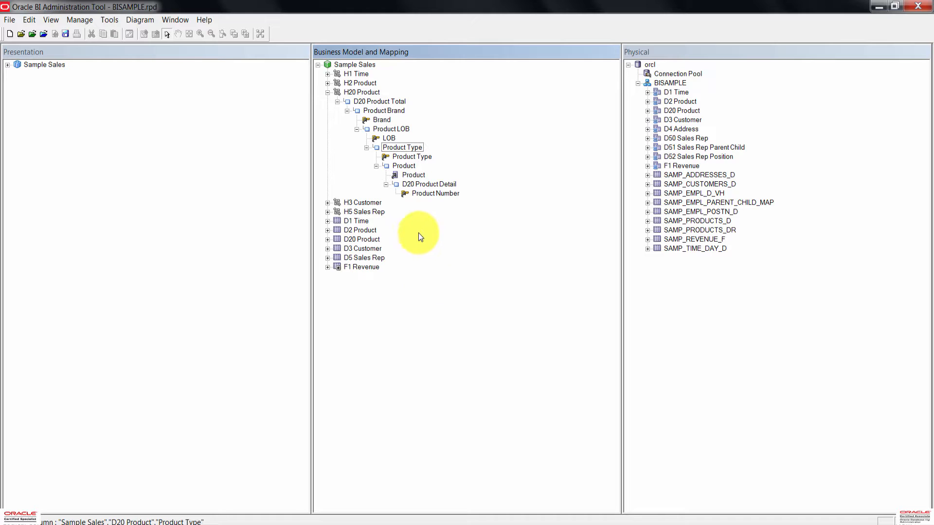
# Create a logical level key from the Product column in the Product level, with display use enabled.
pyautogui.click(413, 175)
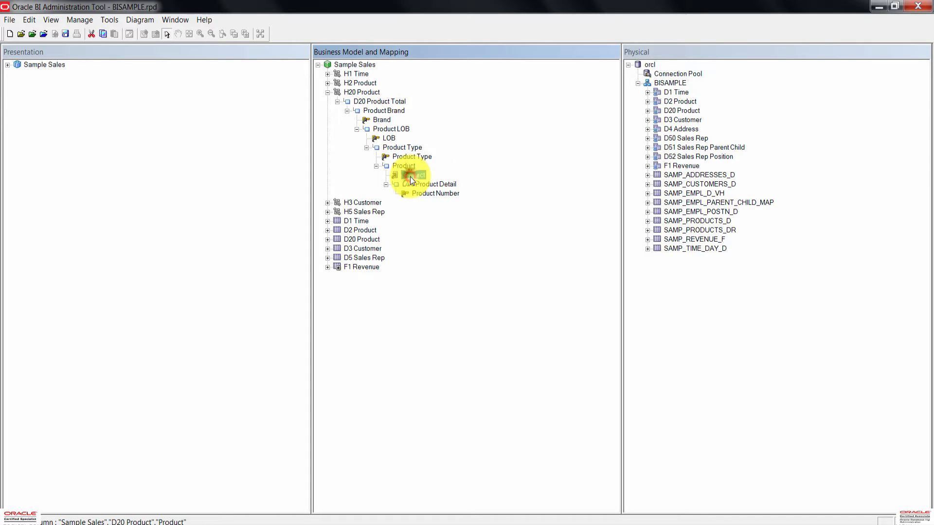
pyautogui.rightClick(410, 176)
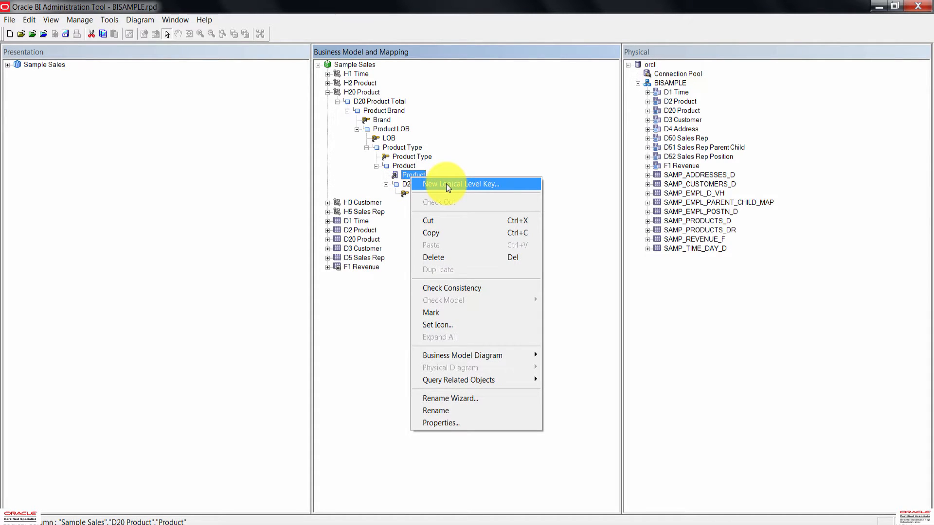
pyautogui.click(448, 185)
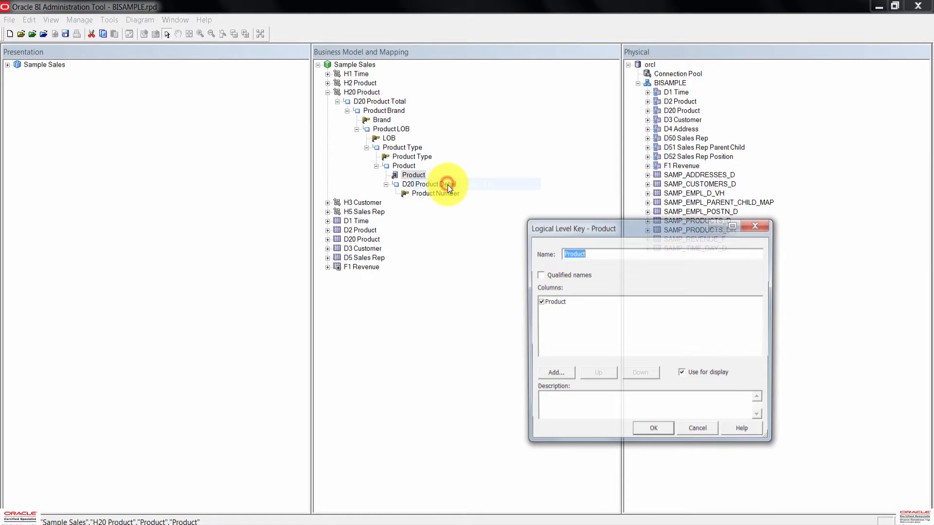
pyautogui.click(654, 431)
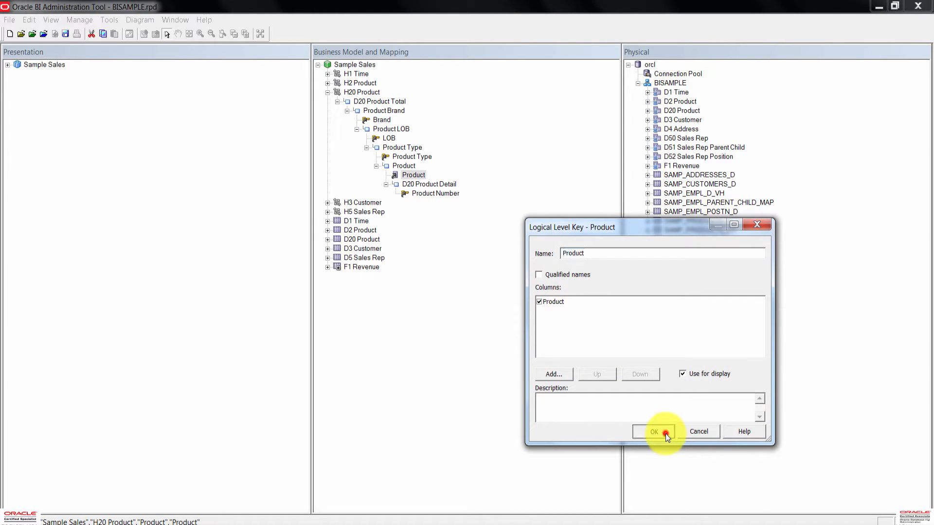
# Rename the D20 Product Detail level's existing key as Product Number.
pyautogui.doubleClick(436, 184)
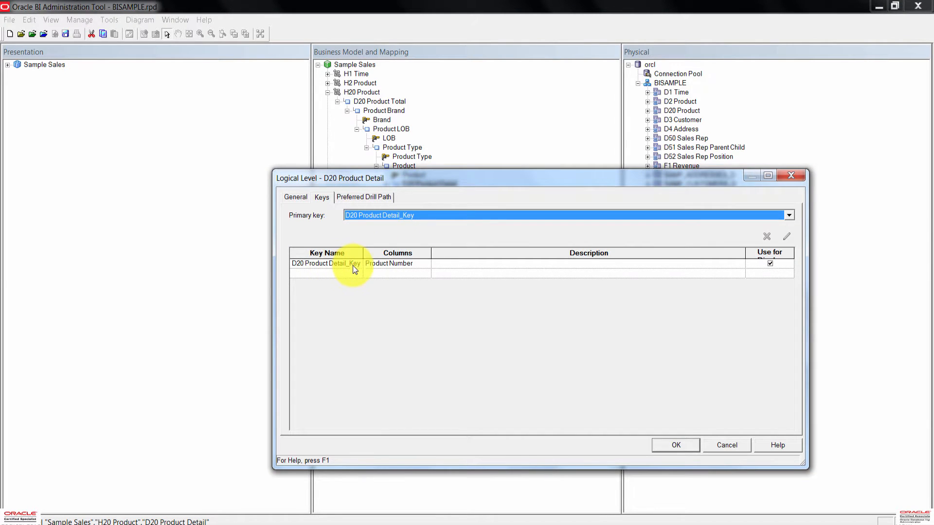
pyautogui.click(353, 266)
pyautogui.moveTo(359, 263); pyautogui.dragTo(282, 262)
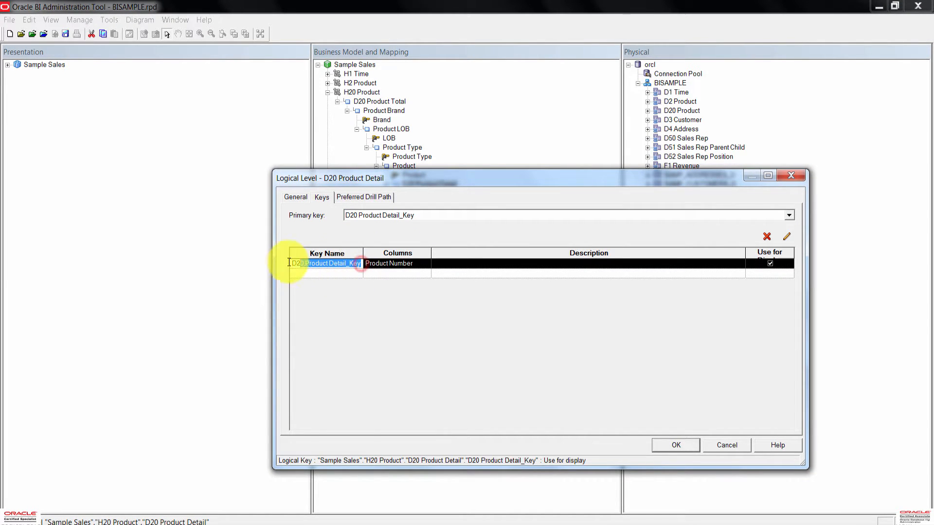
pyautogui.write('Produ')
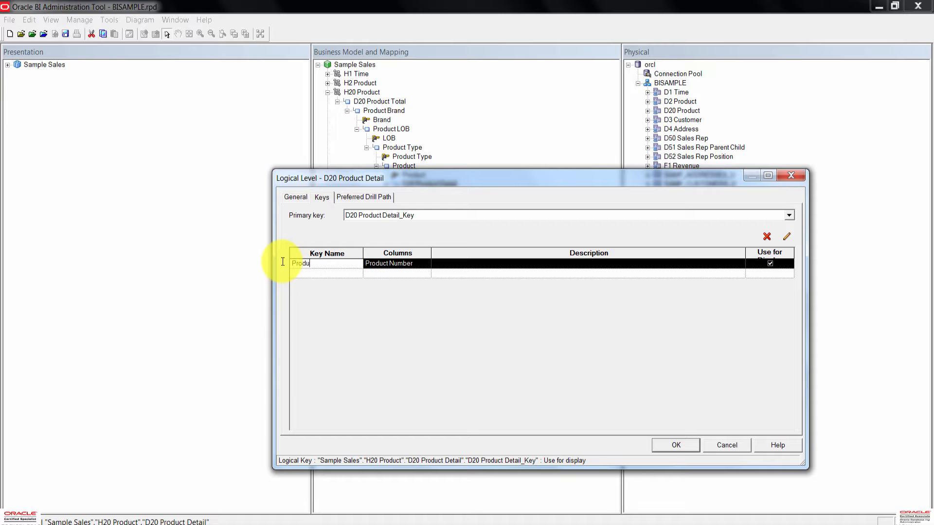
pyautogui.write('ct Number')
pyautogui.click(329, 272)
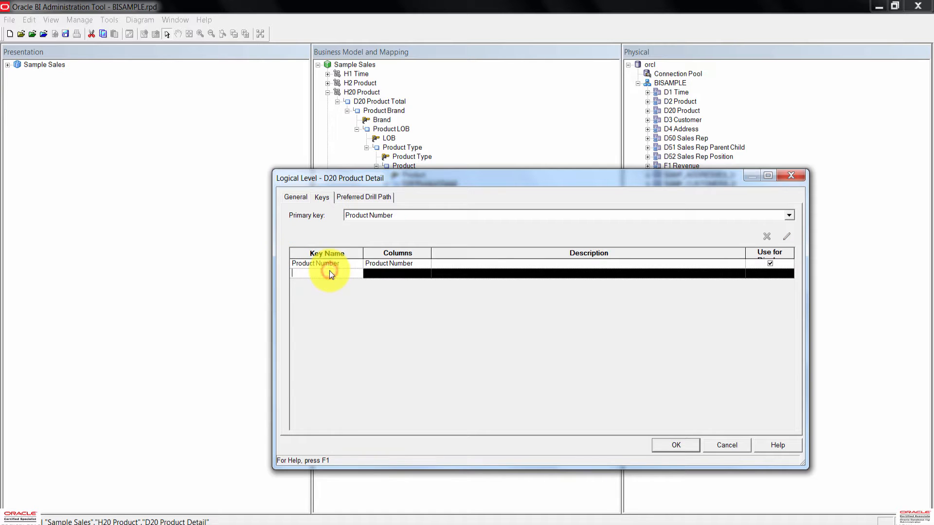
pyautogui.click(689, 267)
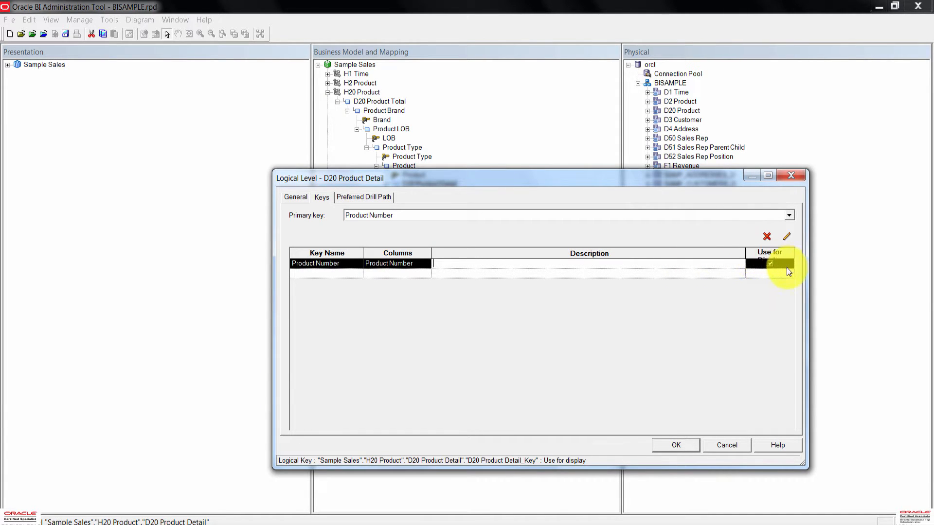
pyautogui.click(675, 446)
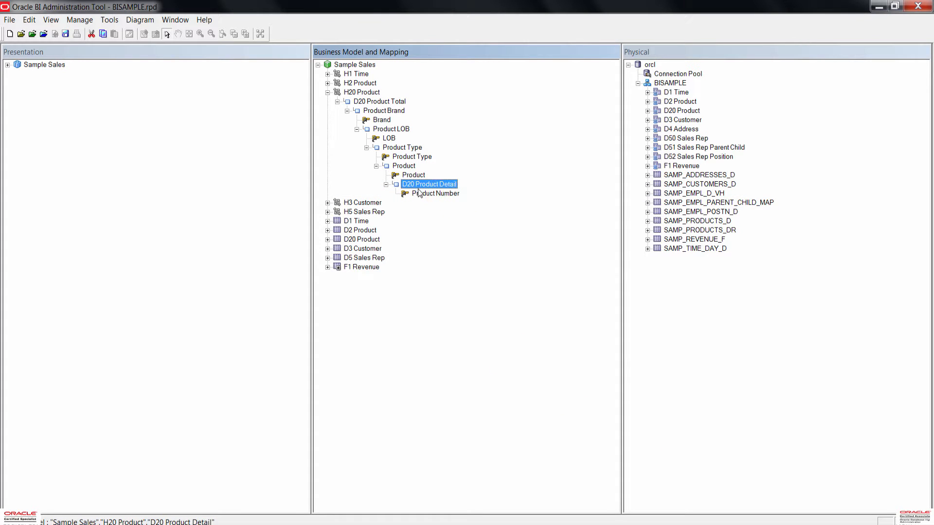
# Add the D20 Product logical table to the Sample Sales subject area in the Presentation layer.
pyautogui.click(436, 340)
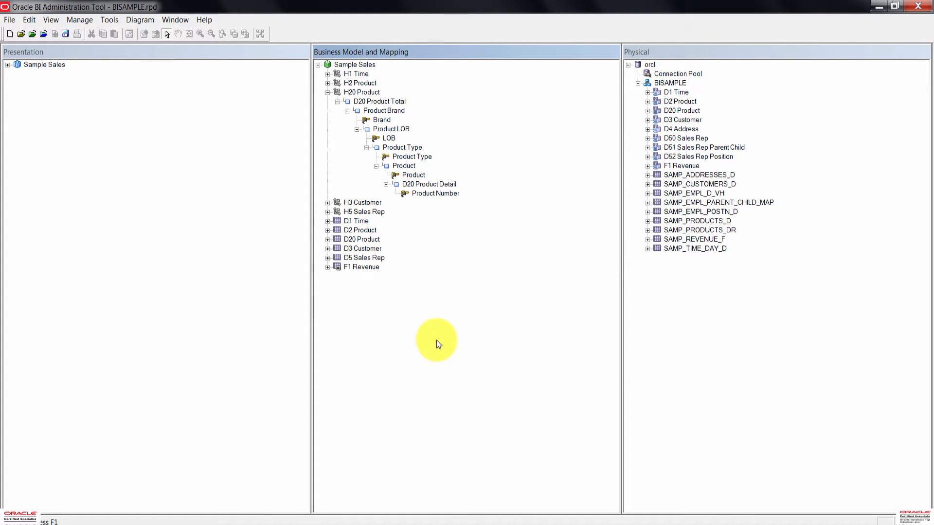
pyautogui.click(337, 101)
pyautogui.click(327, 92)
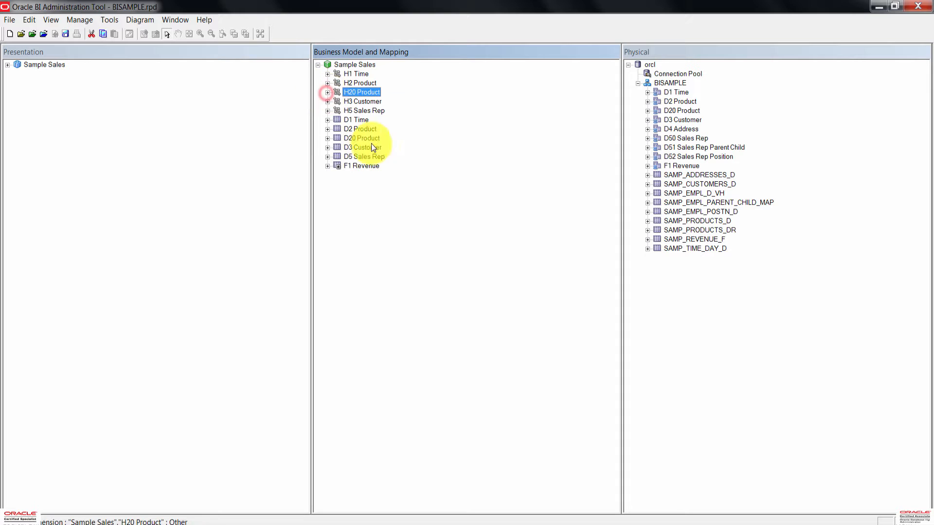
pyautogui.click(388, 212)
pyautogui.click(369, 140)
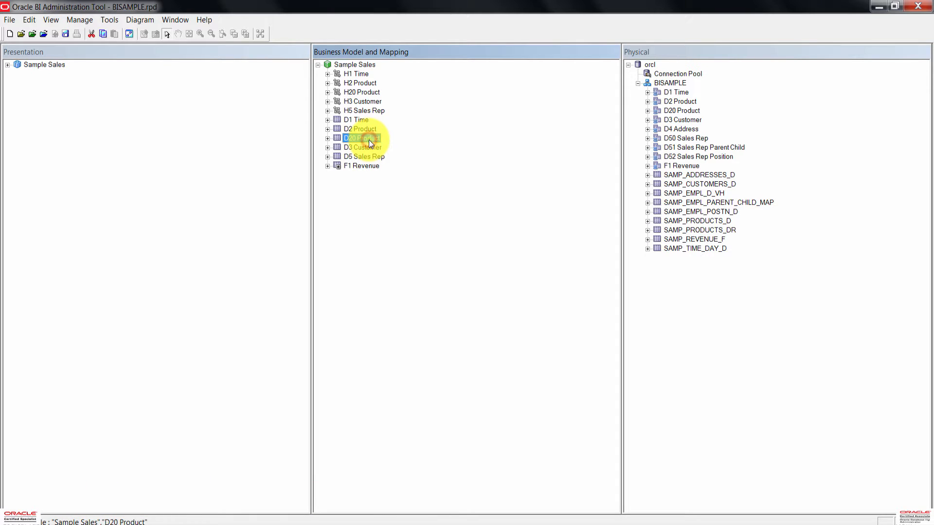
pyautogui.moveTo(369, 139); pyautogui.dragTo(47, 68)
pyautogui.click(53, 130)
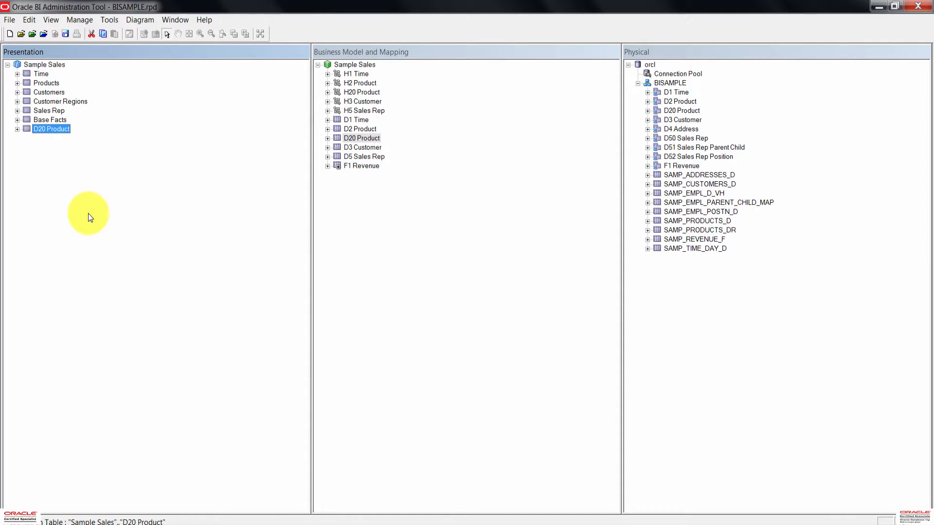
# Rename the D20 Product presentation table as Products (Ragged).
pyautogui.rightClick(57, 129)
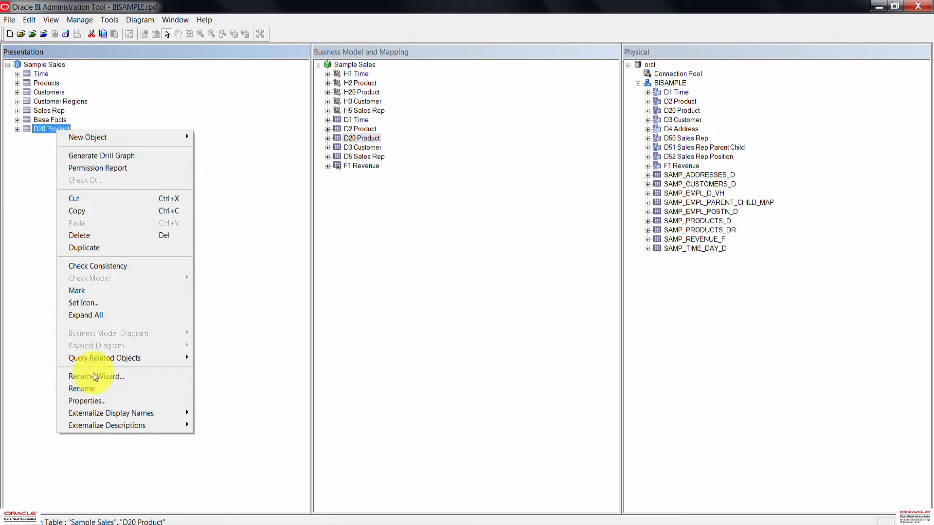
pyautogui.click(99, 387)
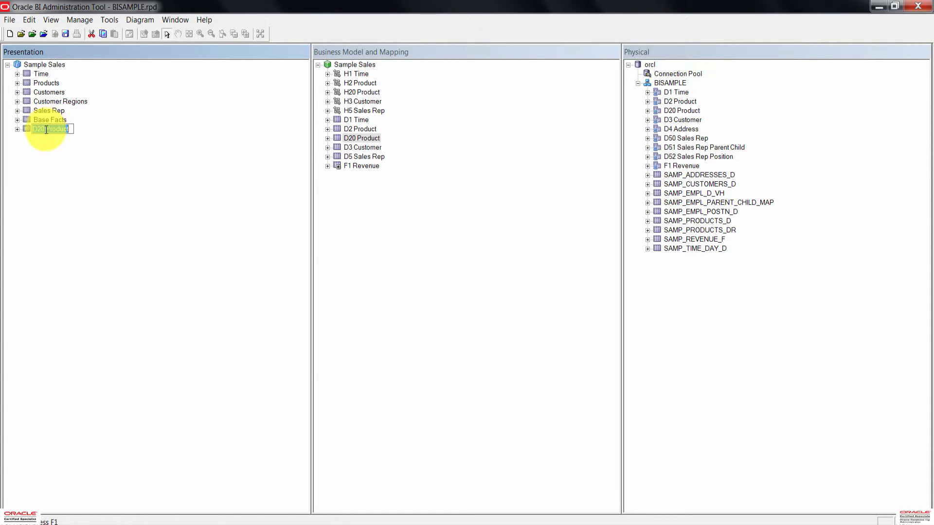
pyautogui.moveTo(46, 129); pyautogui.dragTo(31, 130)
pyautogui.press('Delete')
pyautogui.write('s (R')
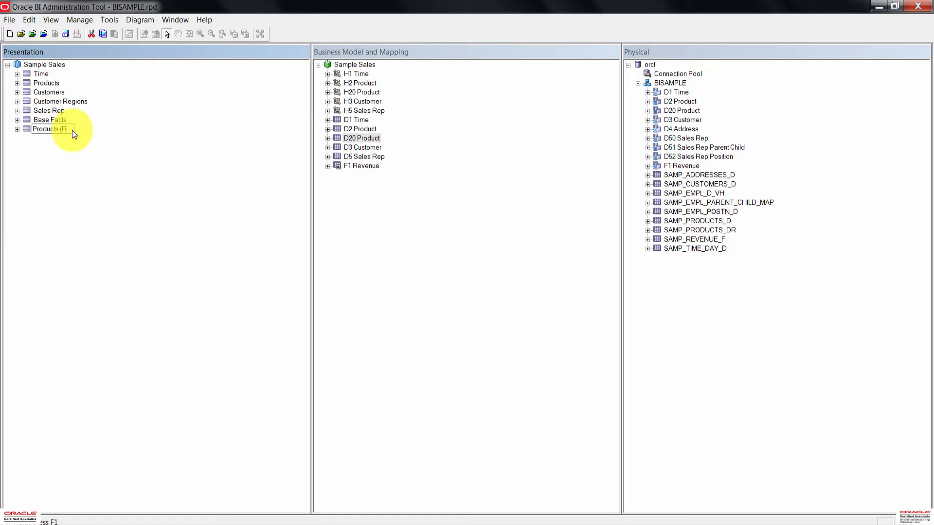
pyautogui.write('agged)')
pyautogui.press('Return')
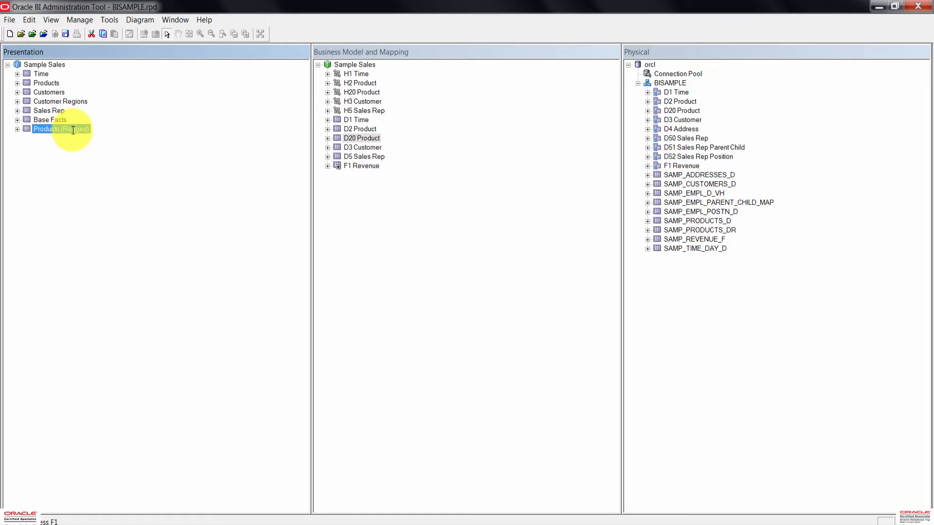
pyautogui.click(87, 173)
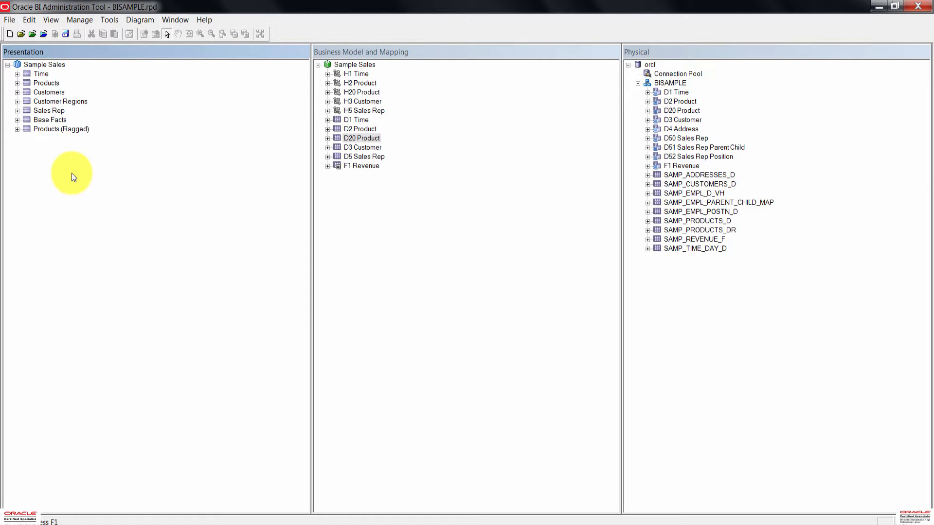
# Reorder the Sample Sales presentation tables so that Products (Ragged) comes directly after Products.
pyautogui.doubleClick(40, 66)
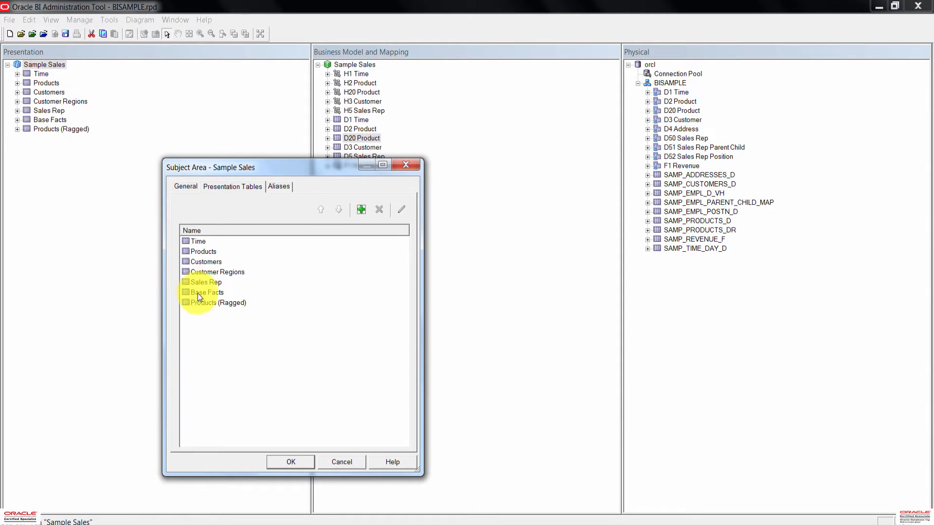
pyautogui.click(226, 305)
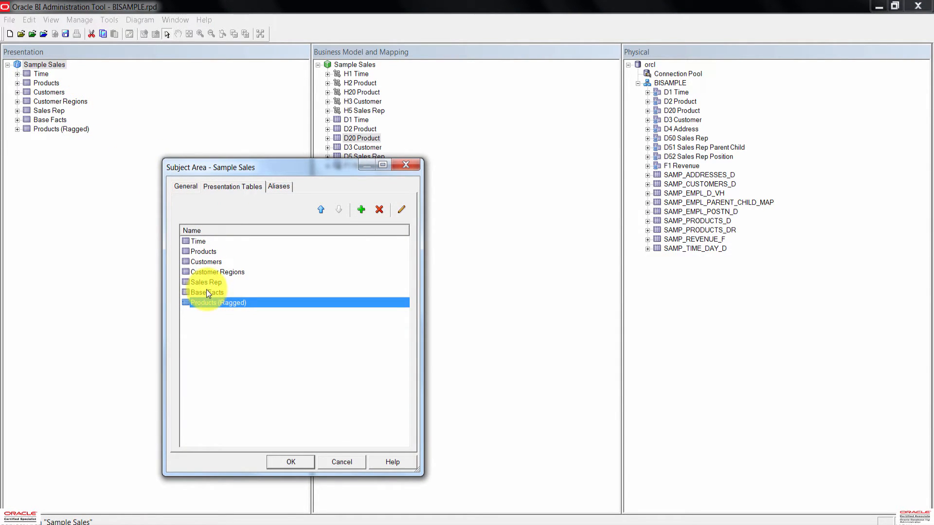
pyautogui.click(319, 207)
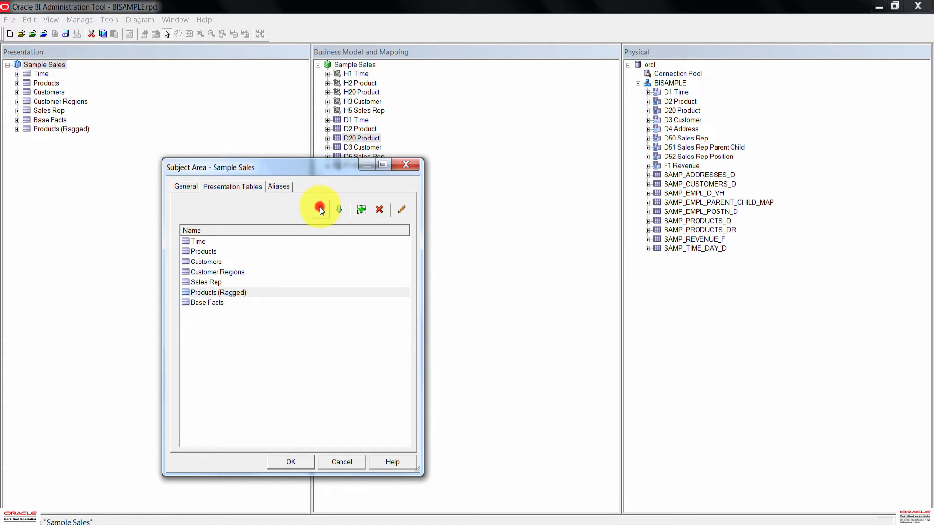
pyautogui.click(319, 207)
pyautogui.click(319, 207)
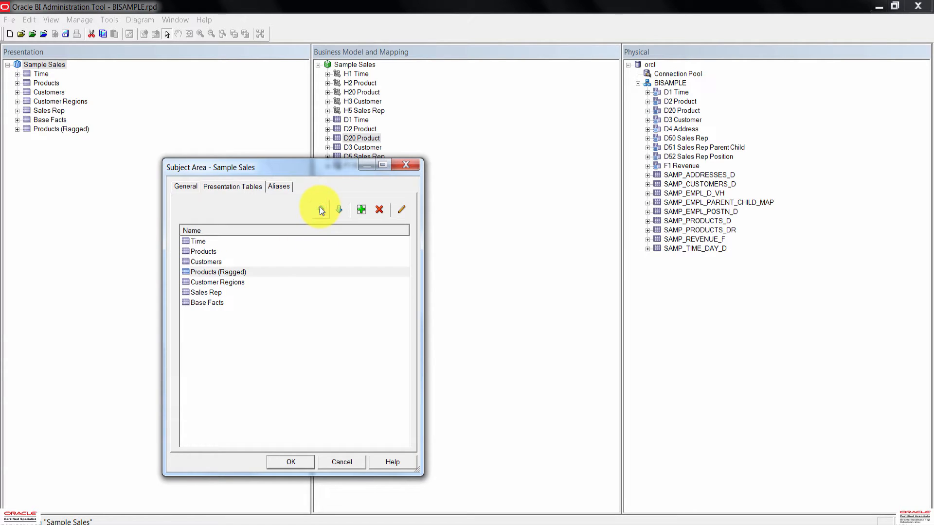
pyautogui.click(320, 208)
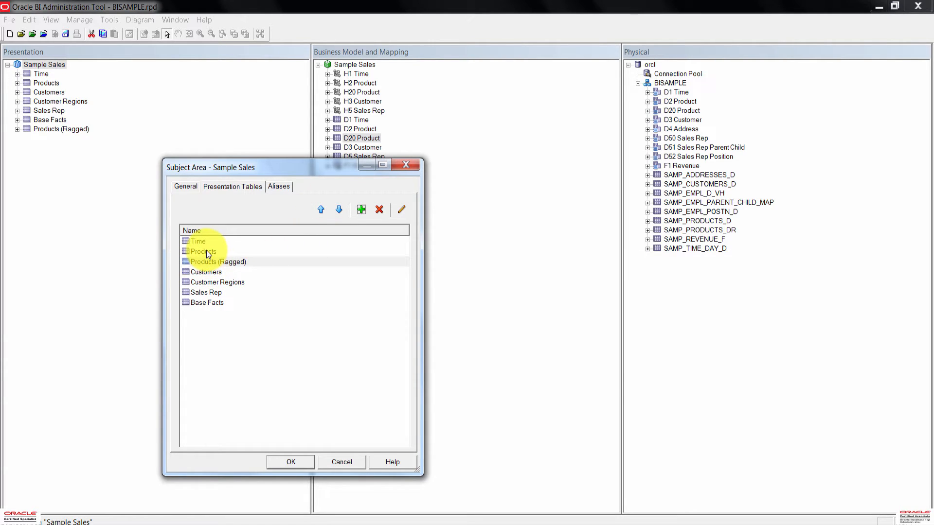
pyautogui.click(292, 461)
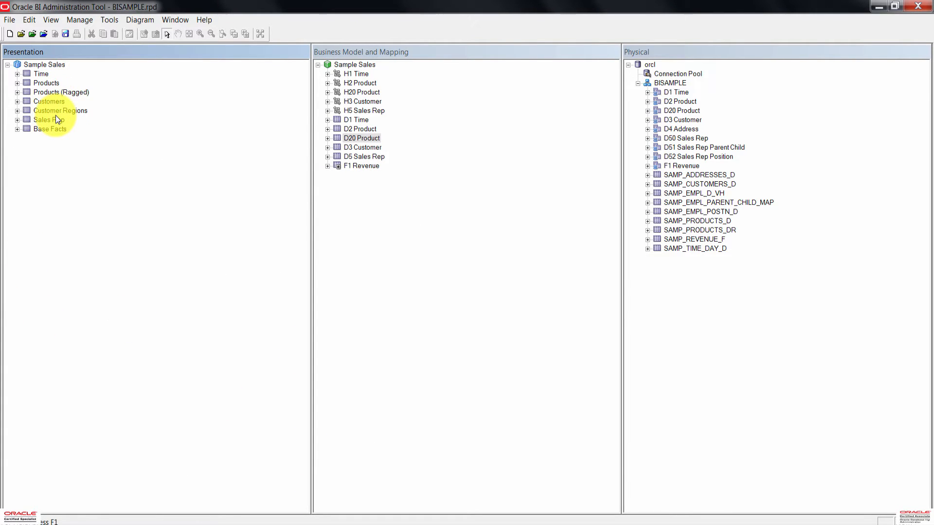
# Examine the hierarchy and columns contained in the Products (Ragged) presentation table.
pyautogui.click(17, 91)
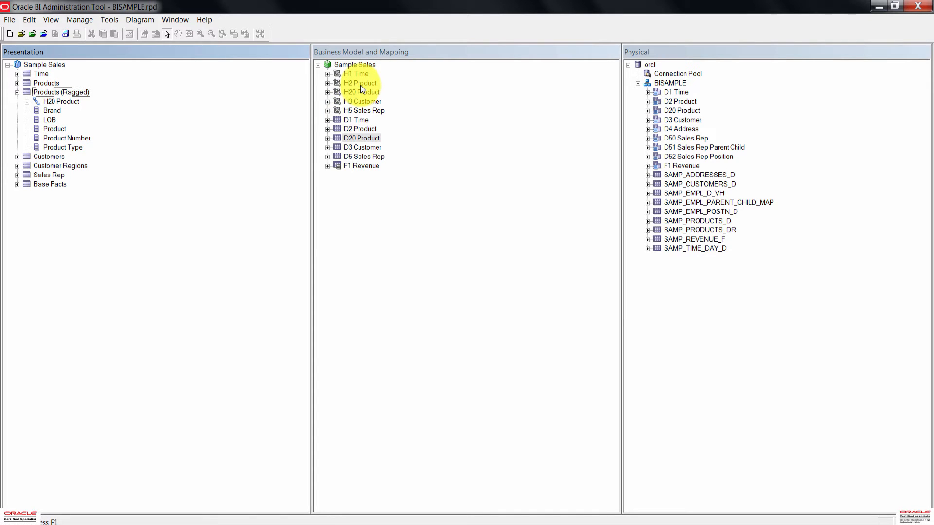
pyautogui.click(51, 103)
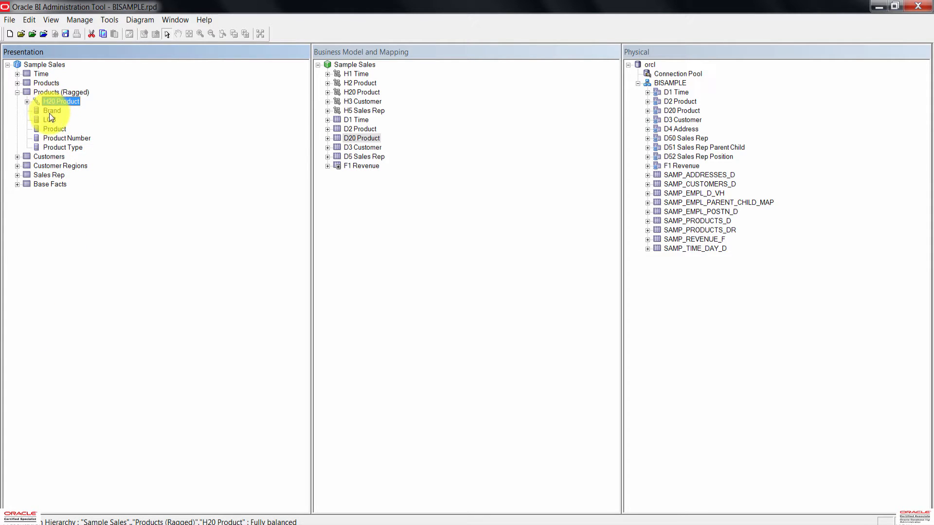
pyautogui.click(340, 292)
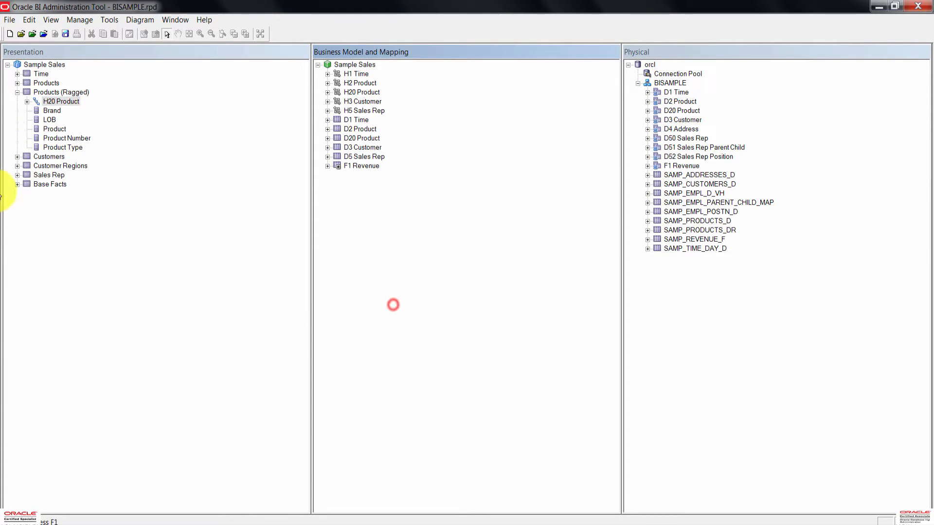
pyautogui.click(18, 93)
pyautogui.click(139, 227)
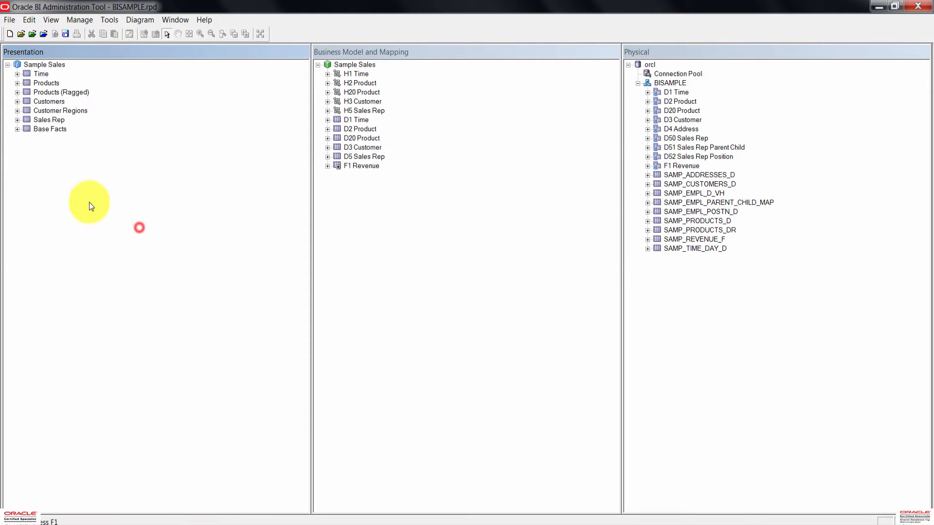
# Save the repository with a global consistency check and review the messages for the D20 Product source.
pyautogui.click(66, 33)
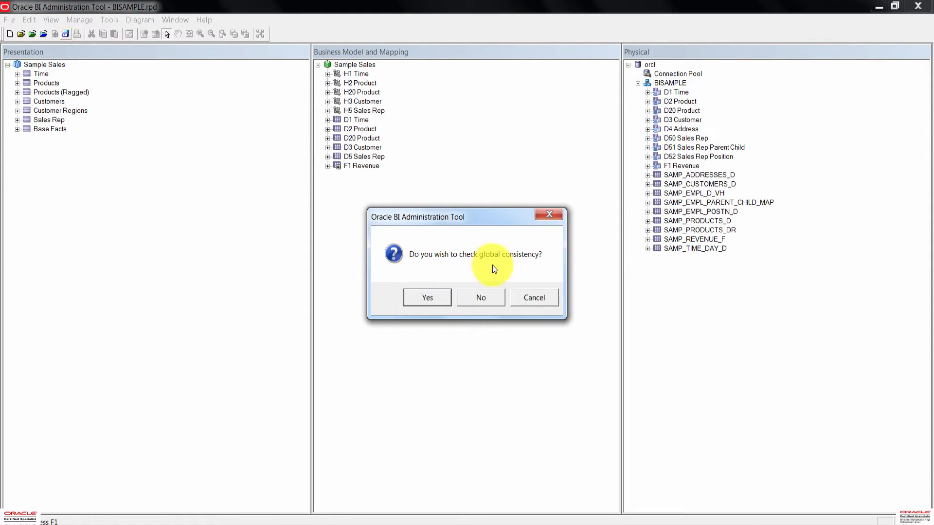
pyautogui.click(448, 296)
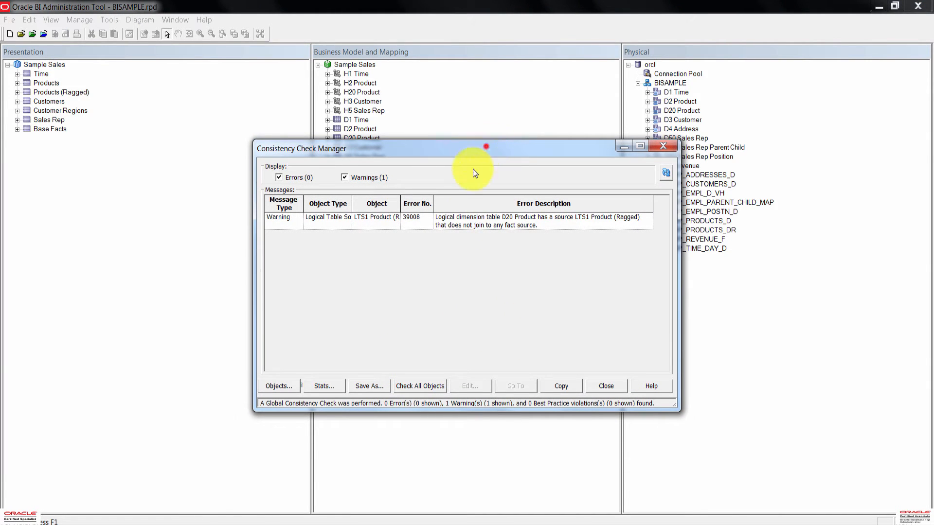
pyautogui.moveTo(475, 171); pyautogui.dragTo(385, 200)
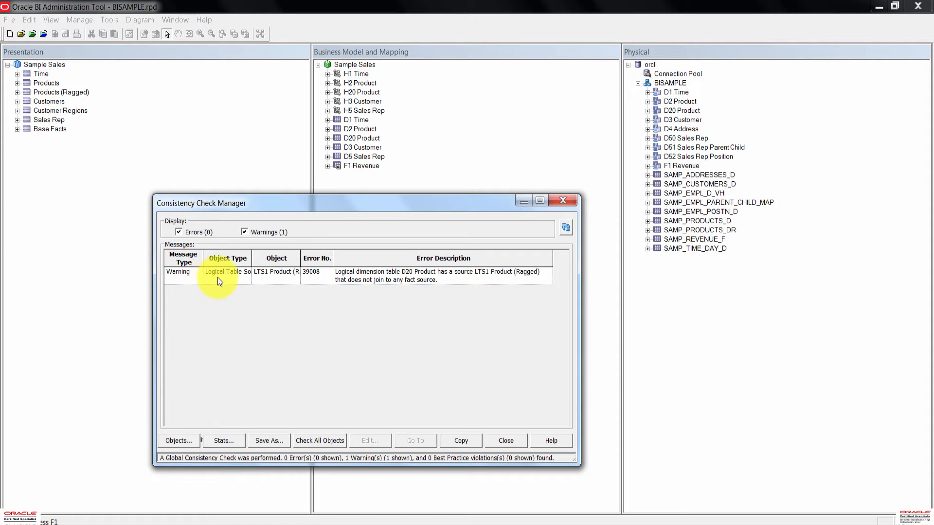
pyautogui.click(238, 275)
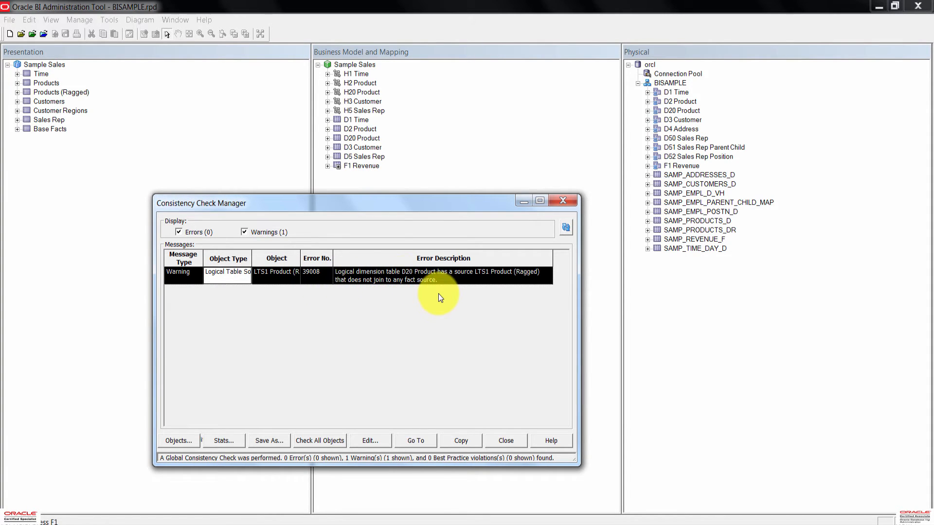
pyautogui.click(500, 441)
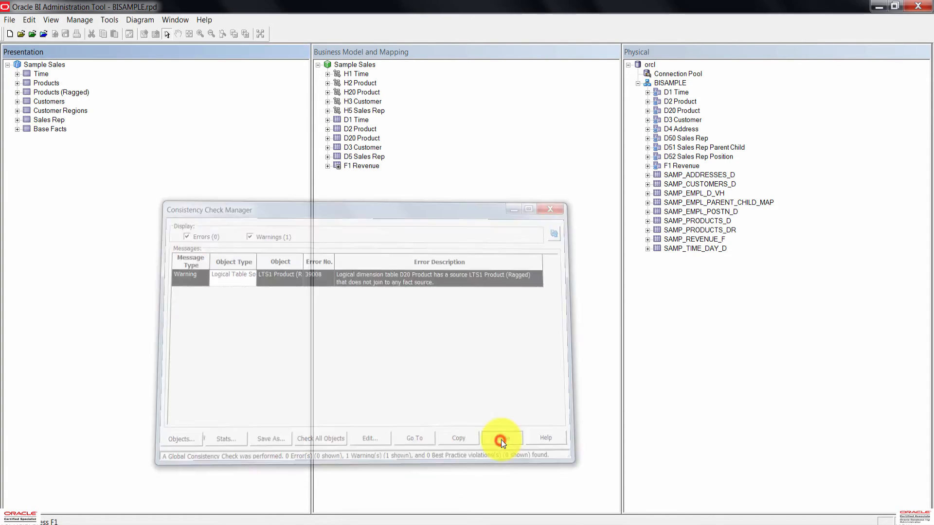
# Set the H20 Product logical level to D20 Product Detail in the content settings of F1 Revenue's LTS1 Revenue source.
pyautogui.click(328, 138)
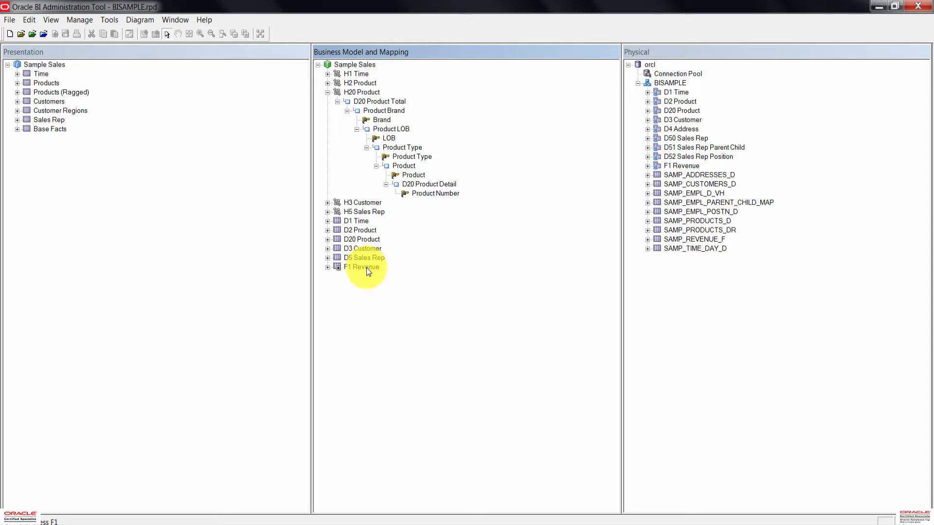
pyautogui.click(366, 267)
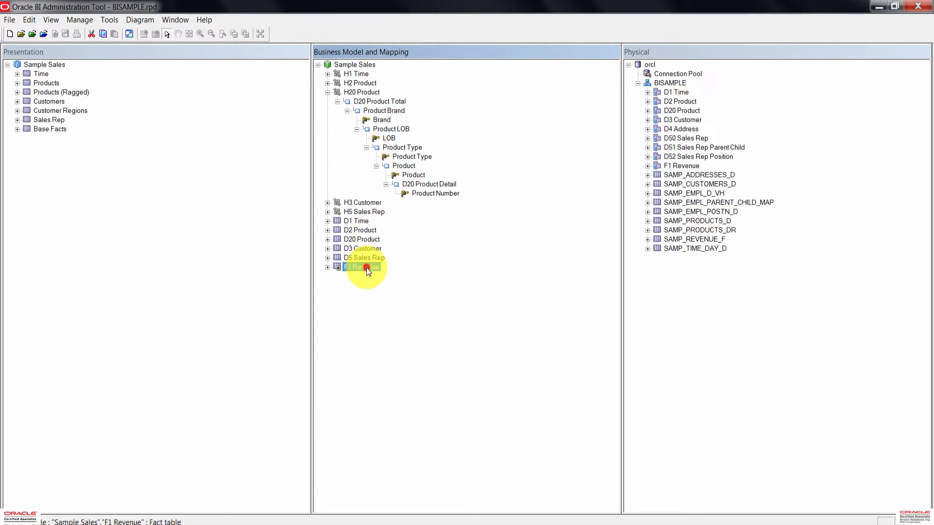
pyautogui.click(328, 267)
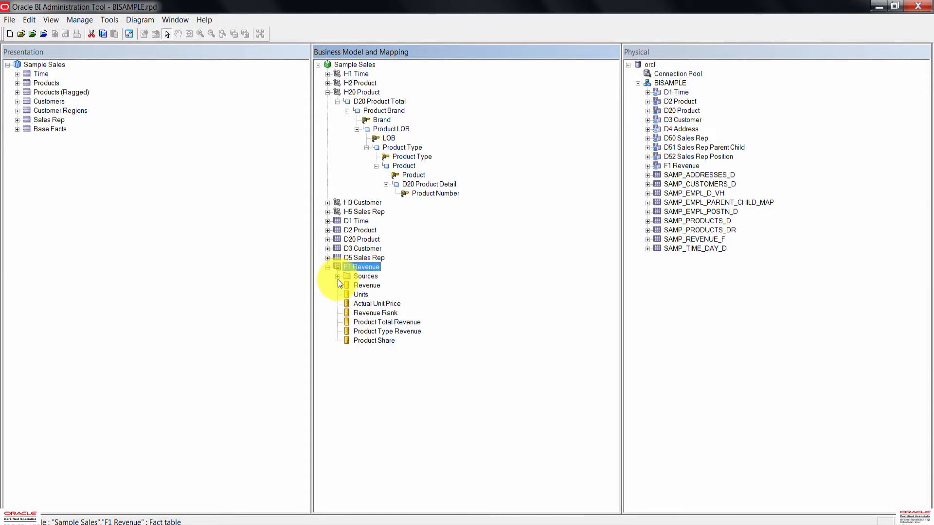
pyautogui.click(337, 277)
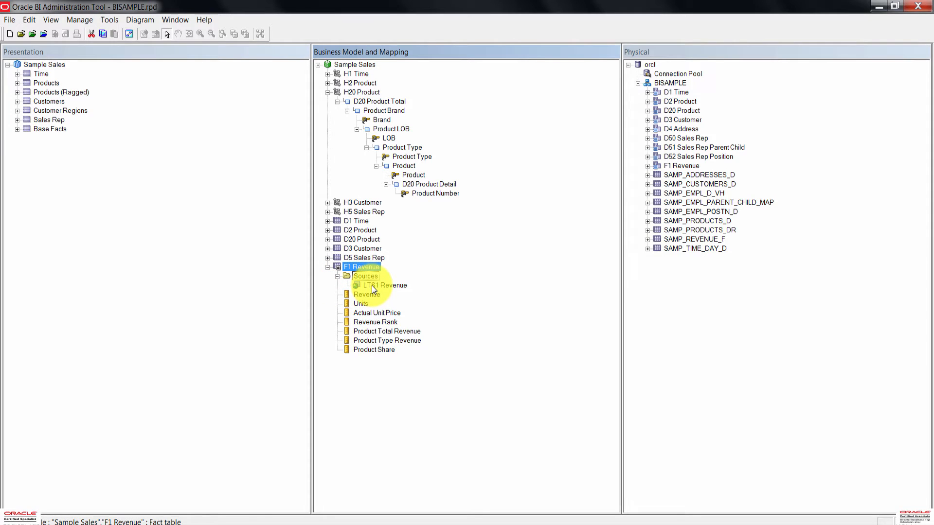
pyautogui.doubleClick(372, 285)
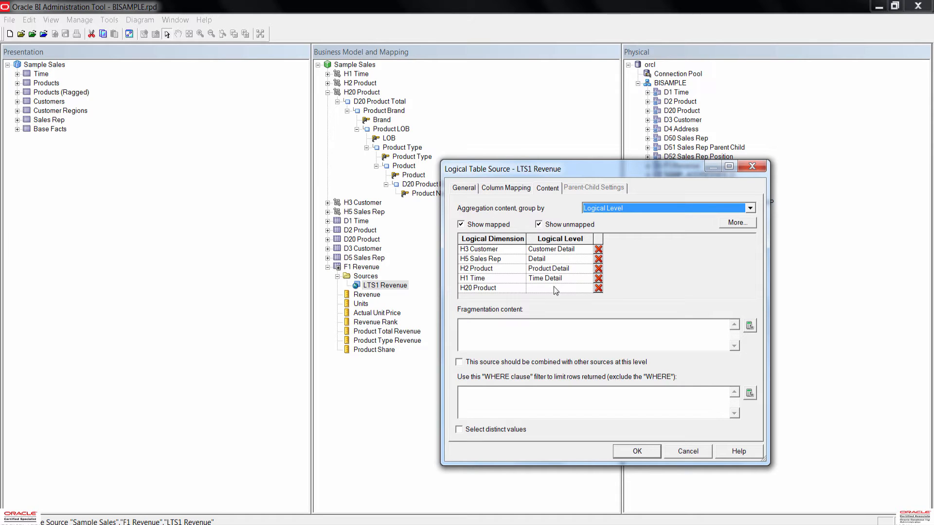
pyautogui.click(539, 288)
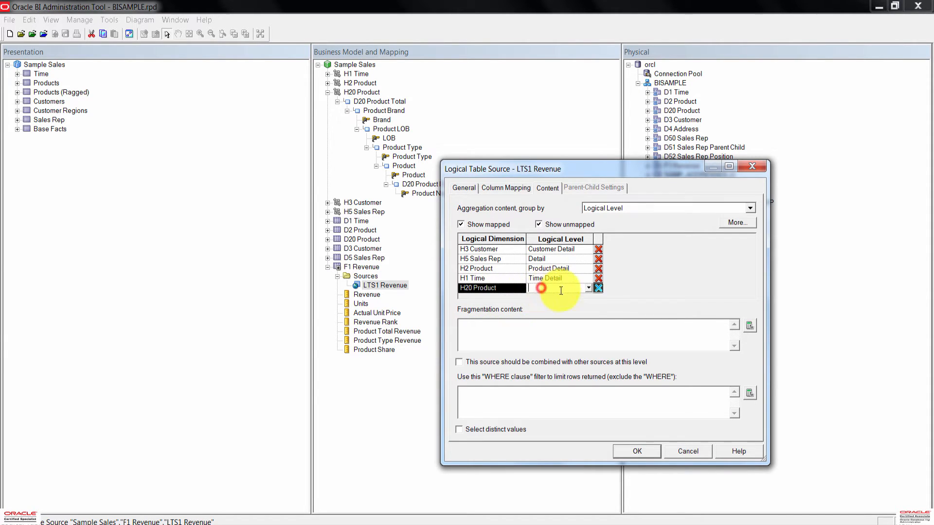
pyautogui.click(588, 288)
pyautogui.moveTo(512, 178); pyautogui.dragTo(585, 188)
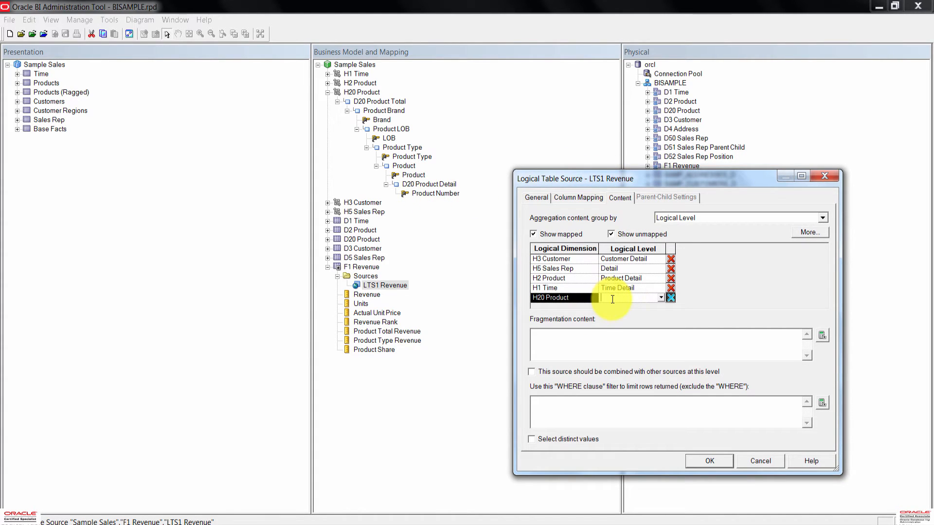
pyautogui.click(661, 298)
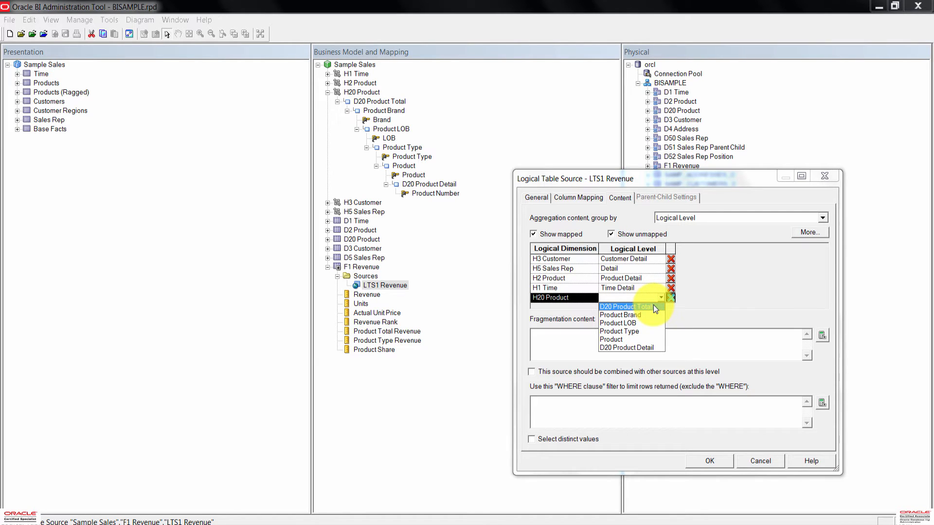
pyautogui.click(632, 348)
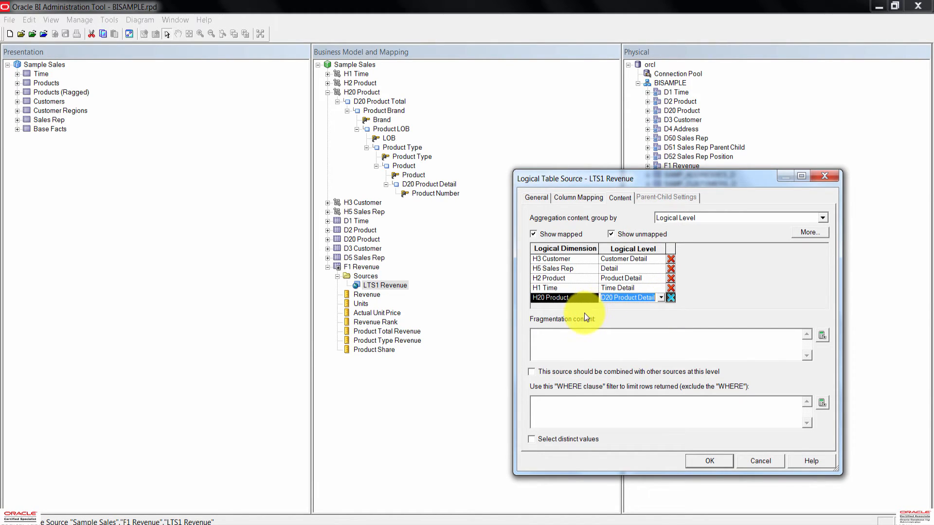
pyautogui.click(586, 343)
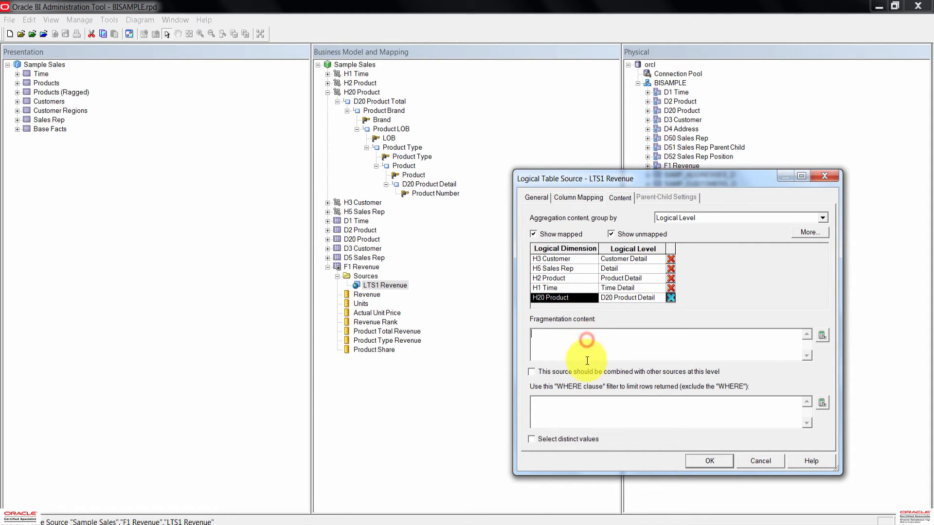
pyautogui.click(717, 461)
pyautogui.click(379, 390)
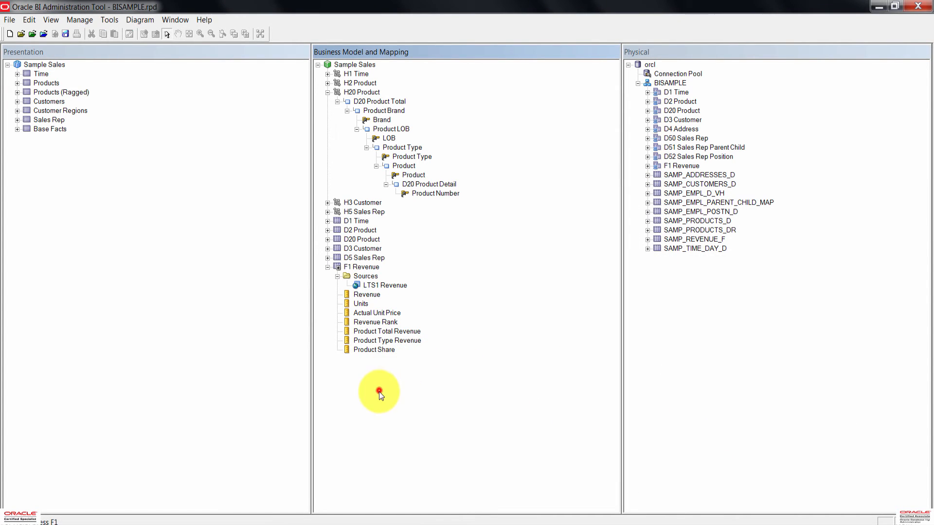
# Save the repository with a global consistency check after collapsing the F1 Revenue logical table.
pyautogui.click(327, 268)
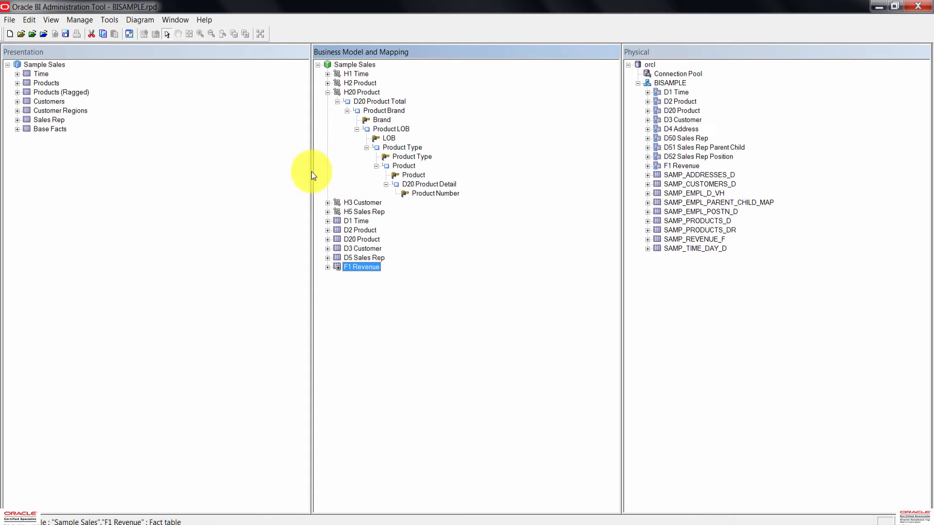
pyautogui.click(68, 34)
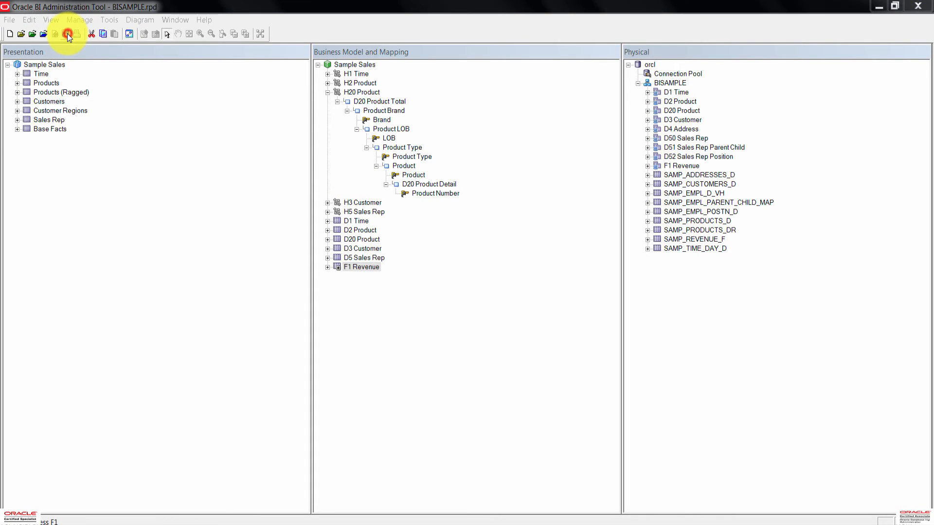
pyautogui.click(428, 297)
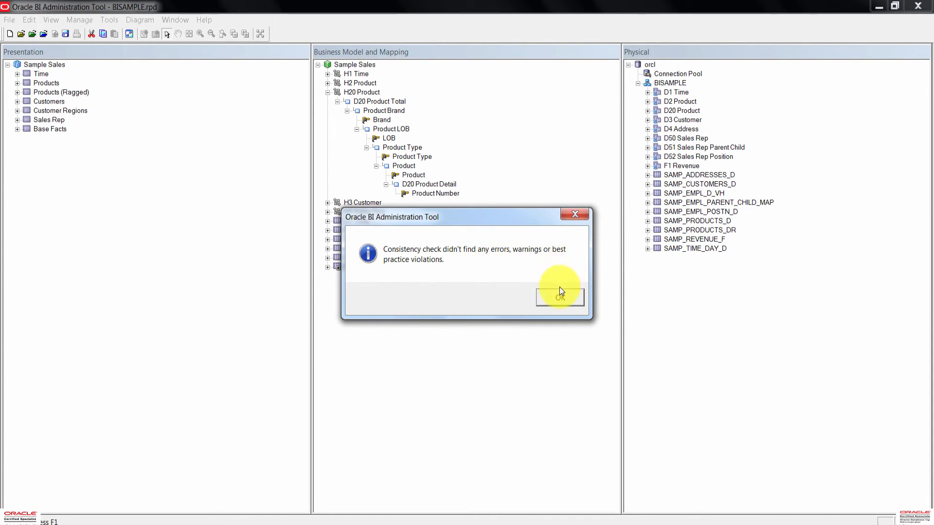
pyautogui.click(558, 300)
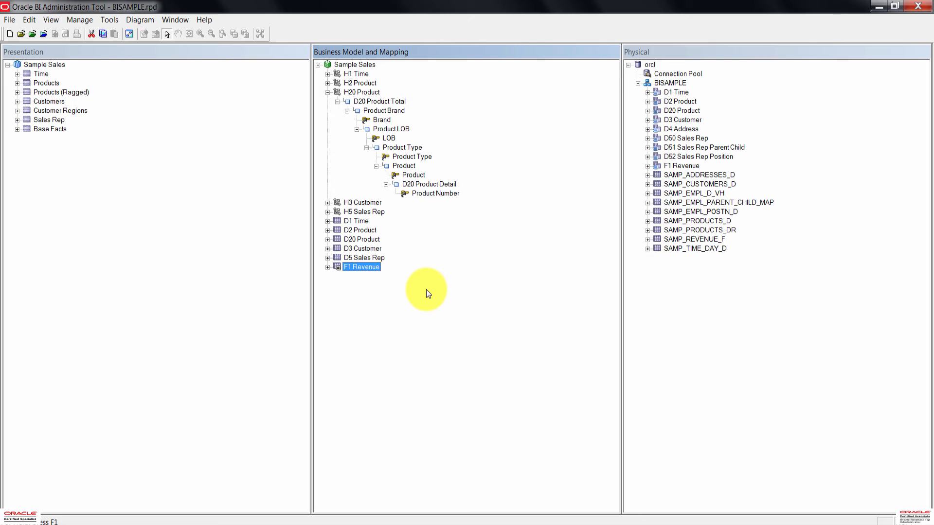
pyautogui.click(369, 398)
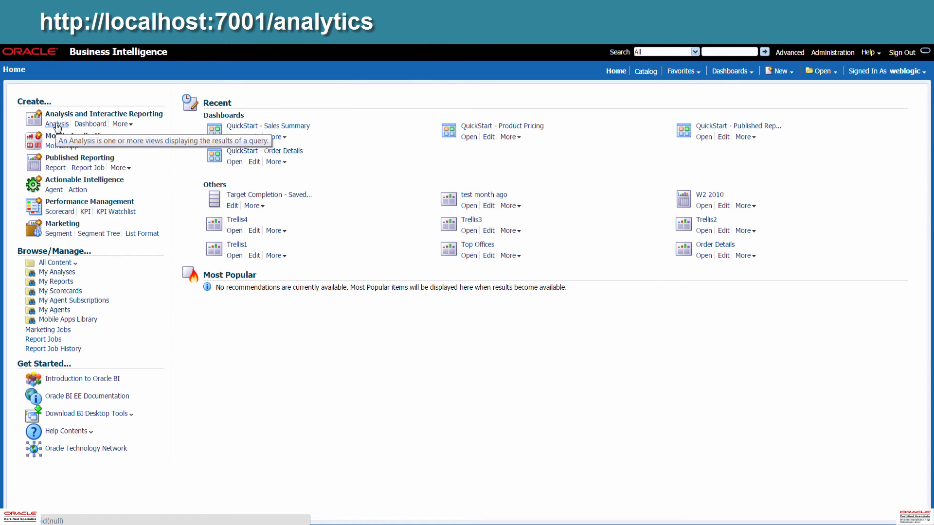
# In Oracle Business Intelligence, create a Sample Sales analysis with Brand, LOB, Product Type and Product from Products (Ragged).
pyautogui.click(57, 124)
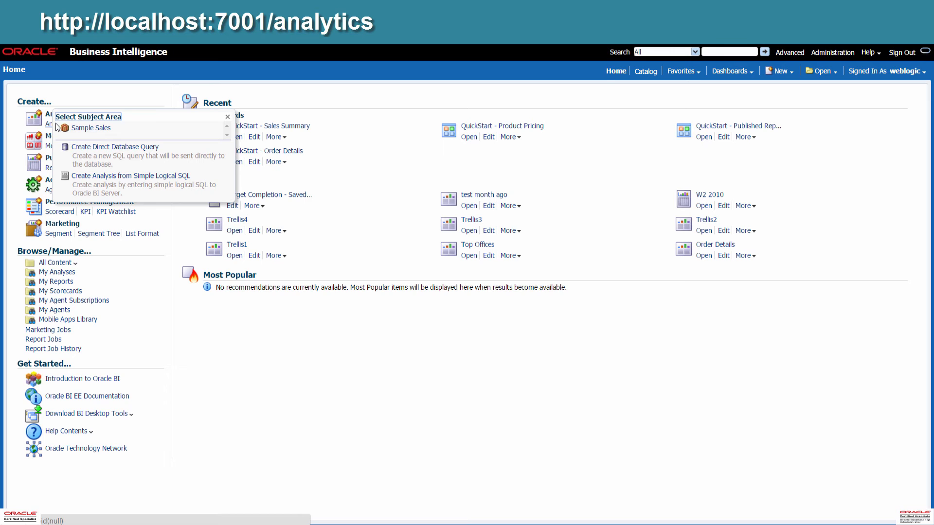
pyautogui.click(88, 127)
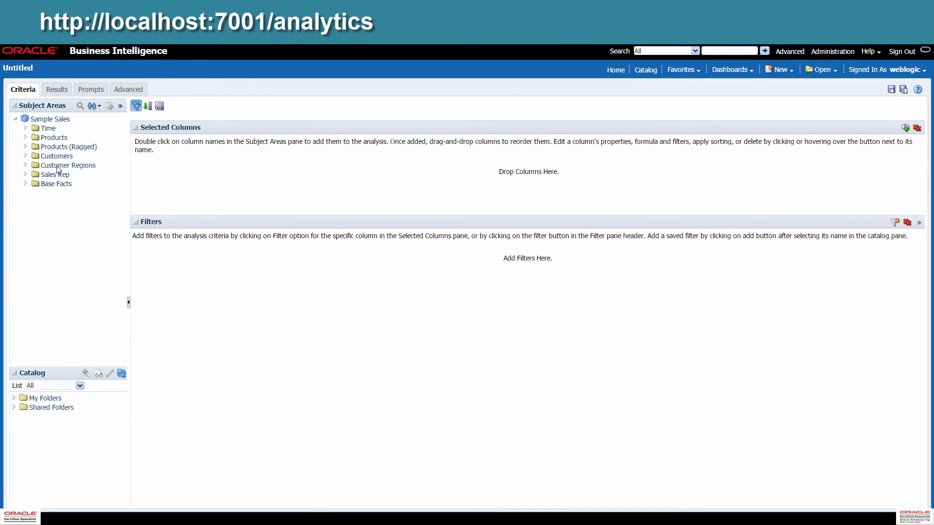
pyautogui.click(26, 147)
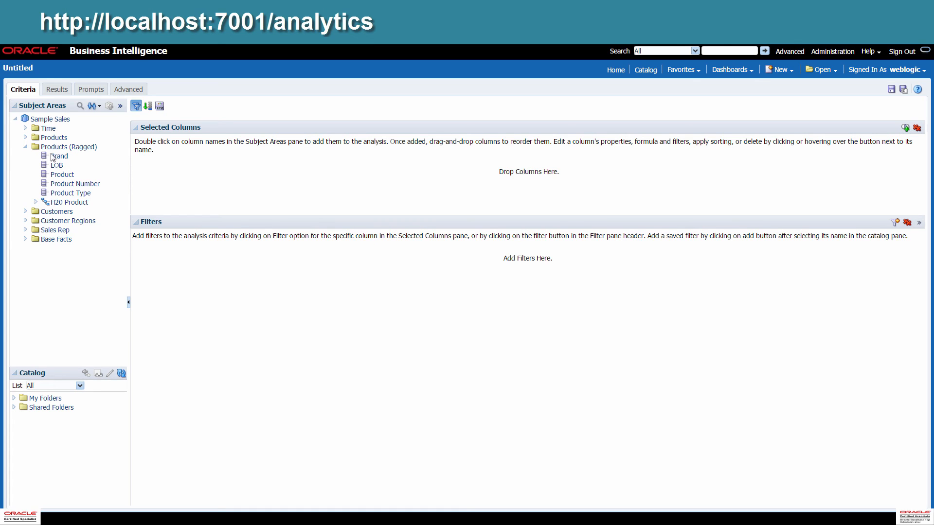
pyautogui.doubleClick(60, 158)
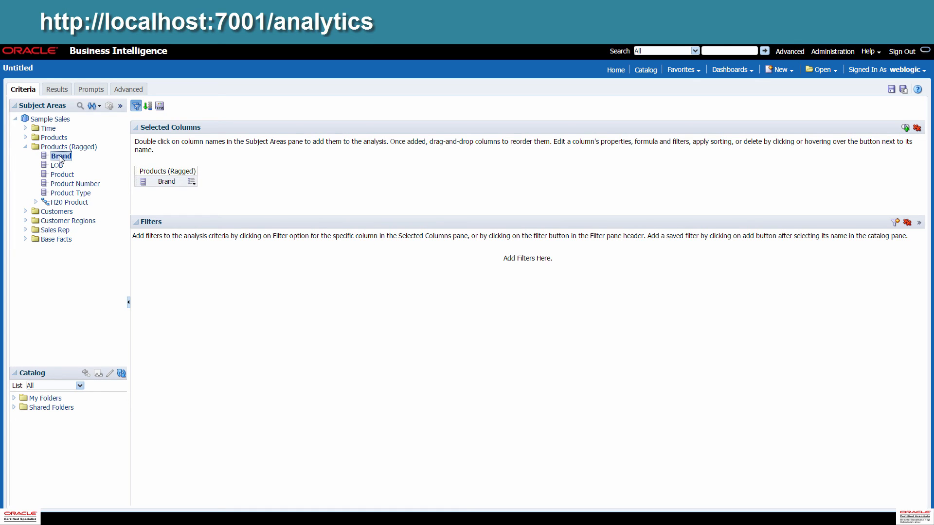
pyautogui.doubleClick(61, 168)
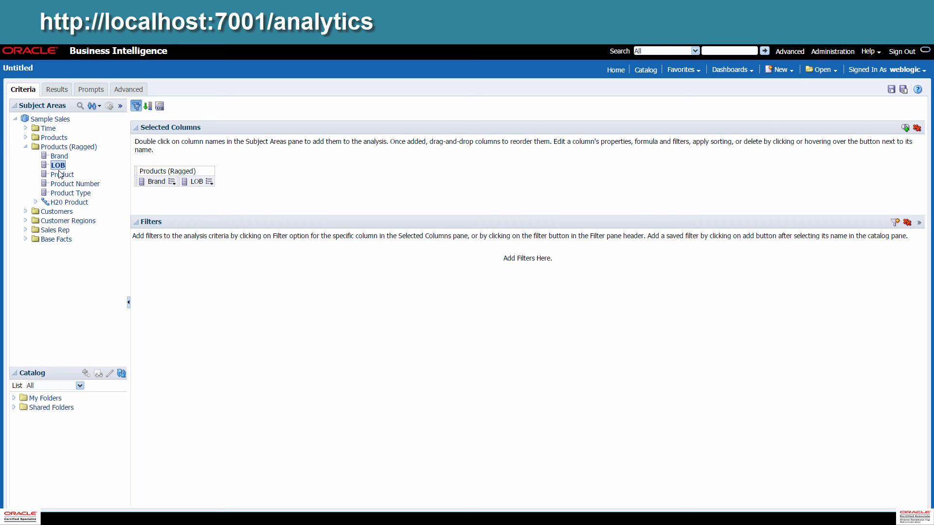
pyautogui.doubleClick(80, 195)
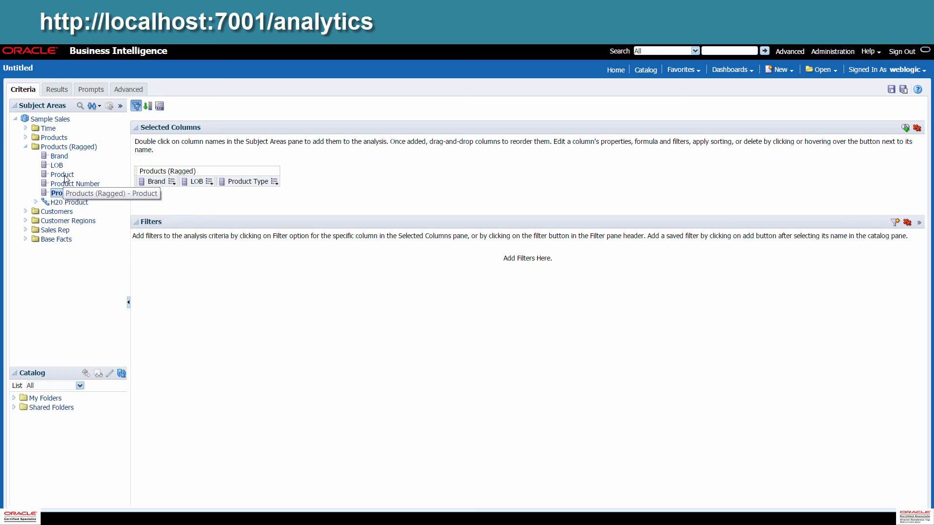
pyautogui.doubleClick(65, 176)
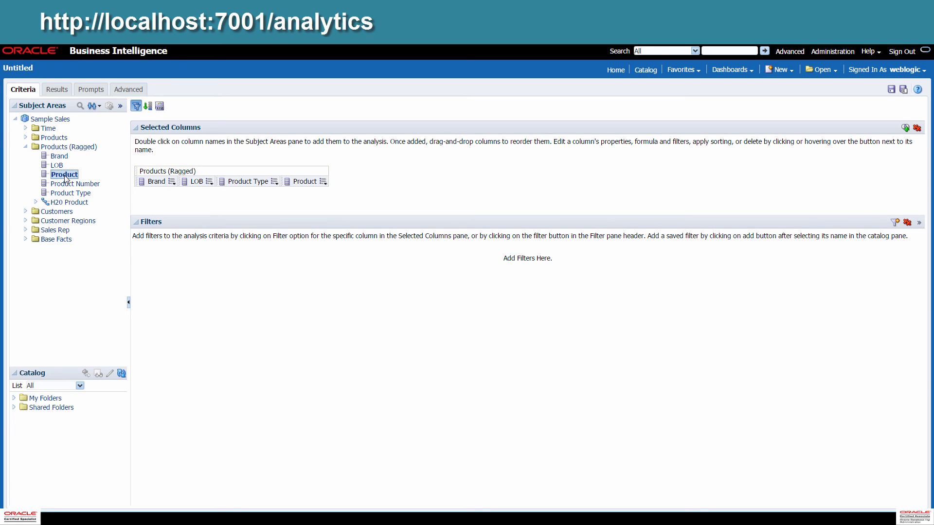
# Add Revenue from Base Facts to the analysis and display its results.
pyautogui.click(26, 241)
pyautogui.doubleClick(55, 250)
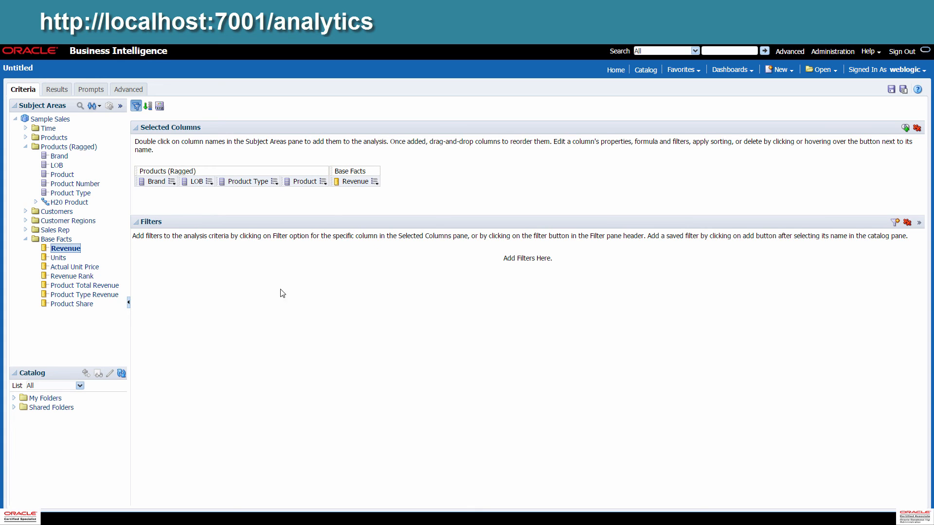
pyautogui.click(55, 90)
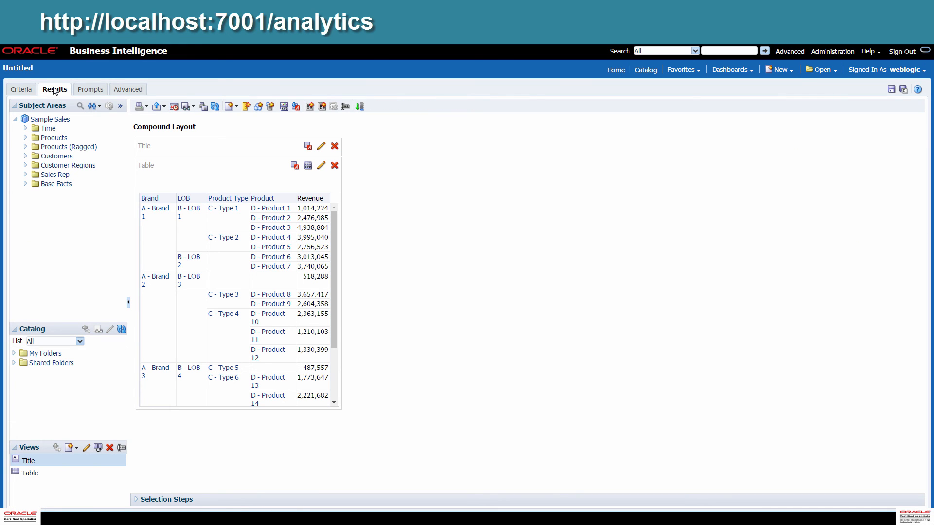